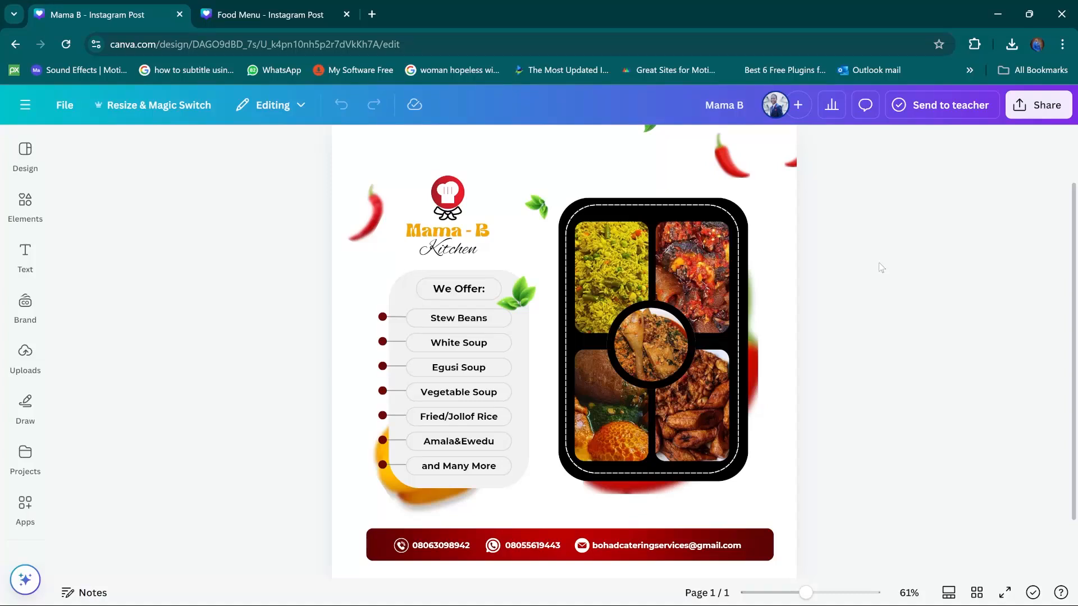
Step: Add a second page and title the two pages "Design A" and "Design B"
scroll(881, 325, down, 2)
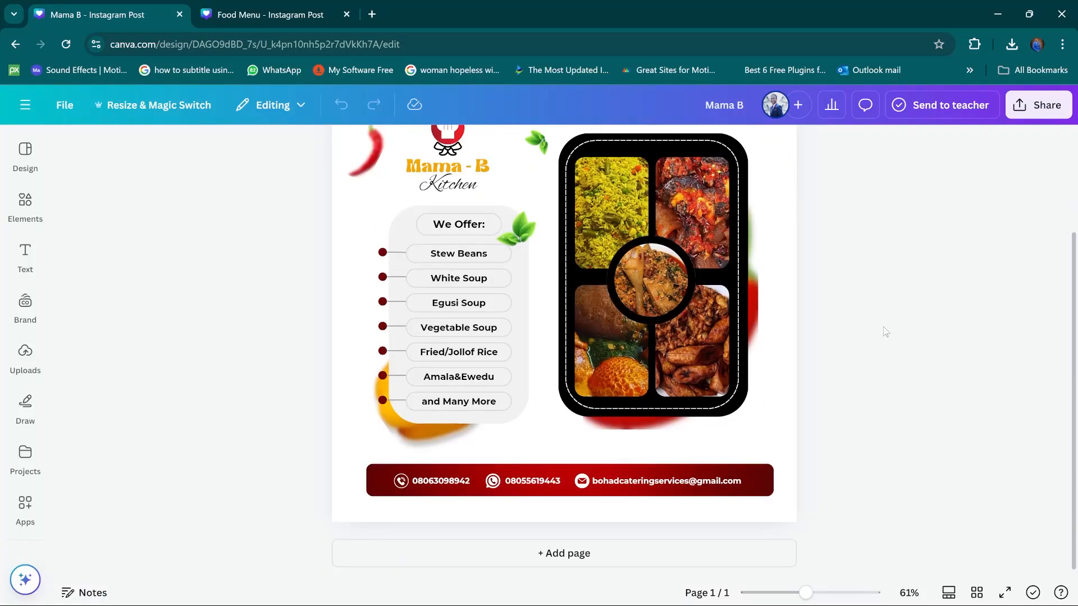
click(577, 562)
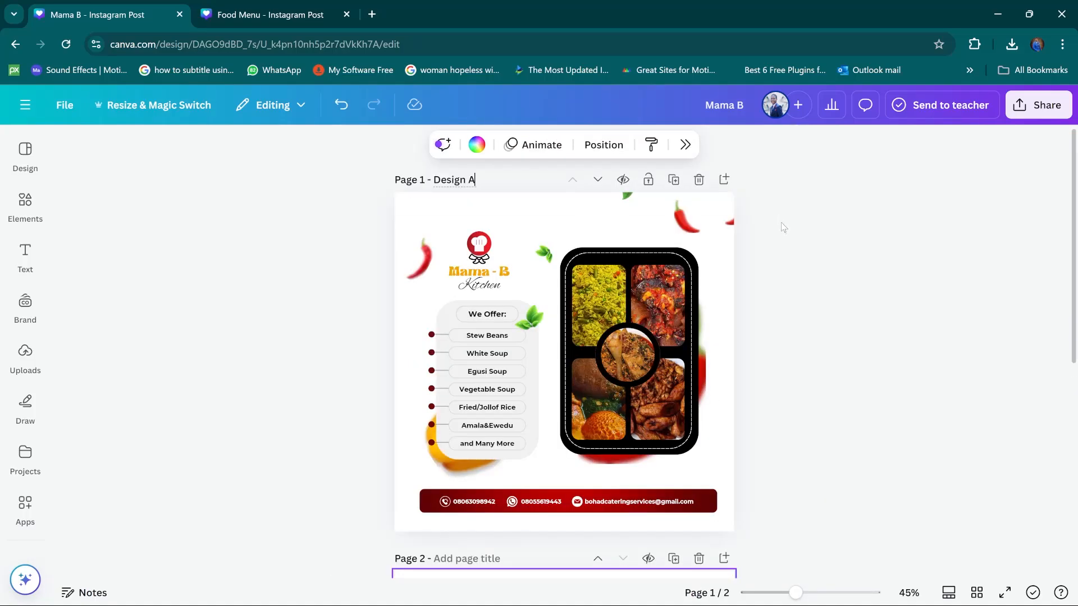
click(468, 558)
text(Design B)
scroll(893, 398, down, 5)
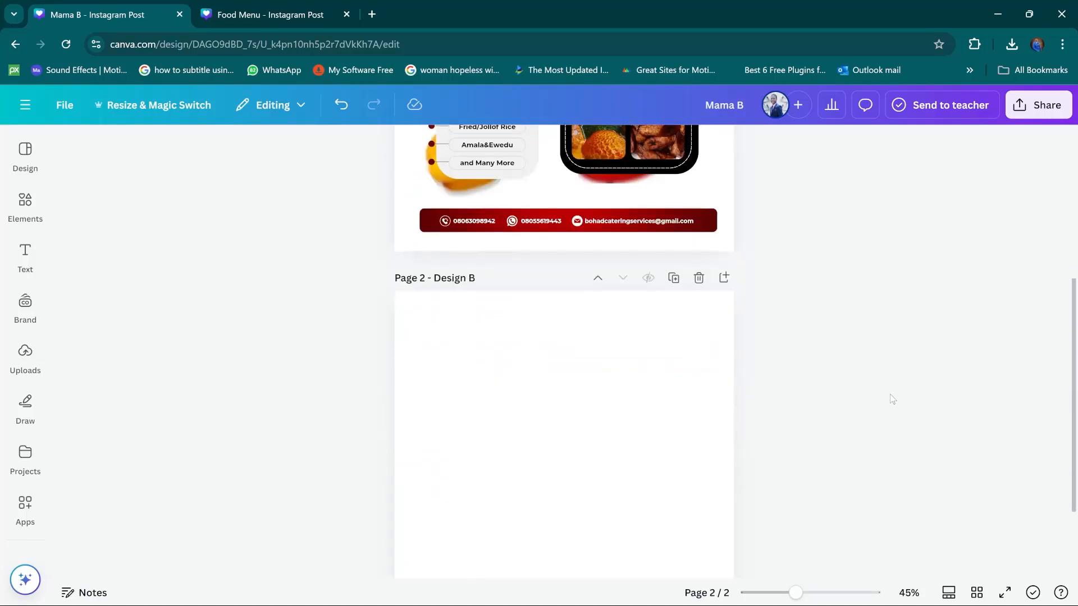
scroll(892, 399, down, 2)
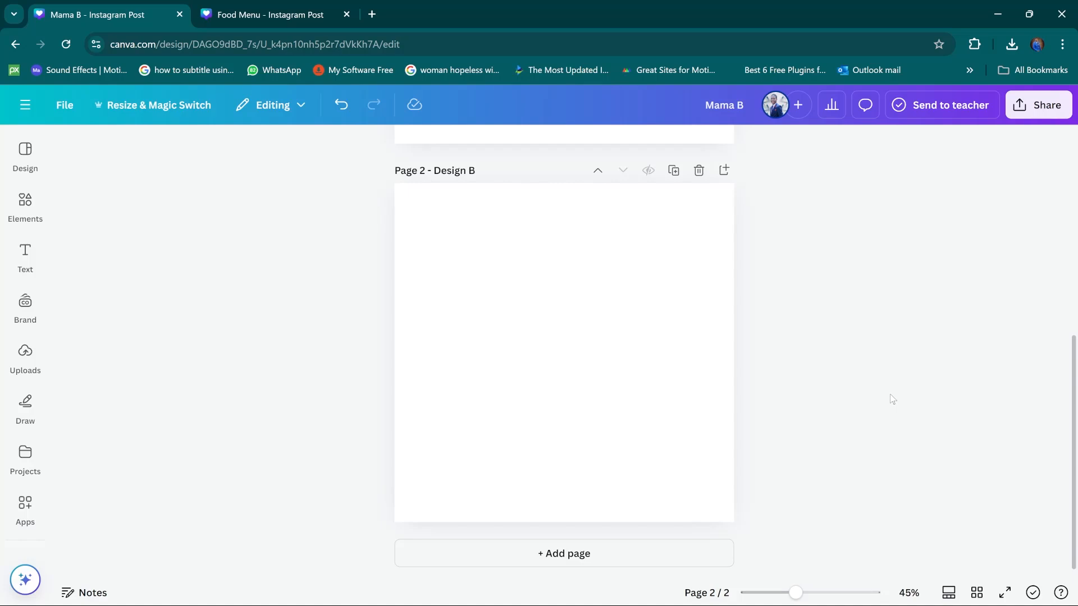
Step: Consult the Food Menu reference design and fill the Design B page with a bright-centred graphic from a "red gradient background" search
click(255, 18)
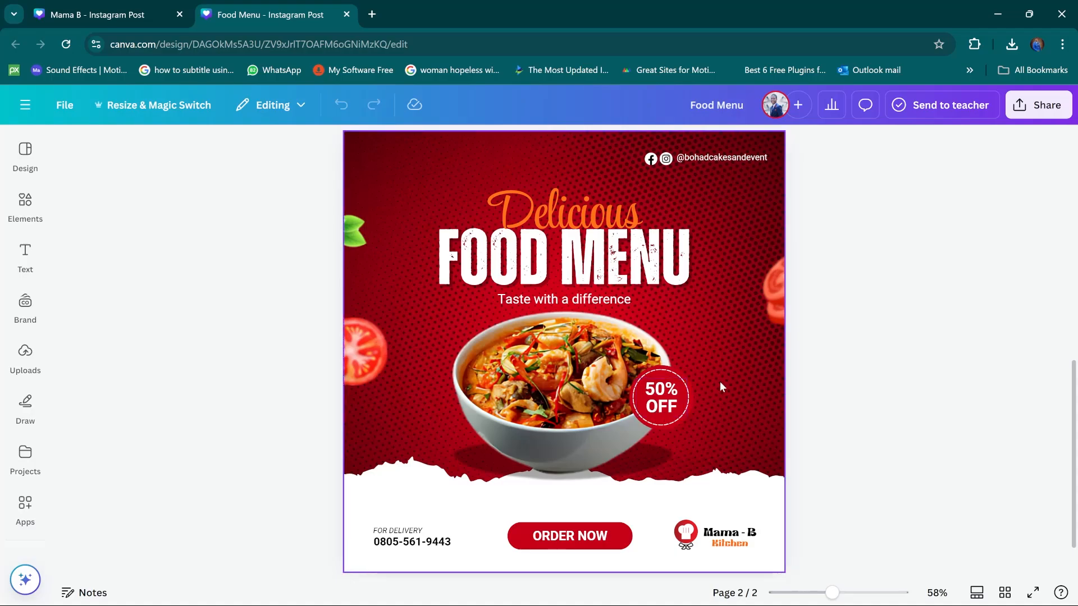
key(alt+Tab)
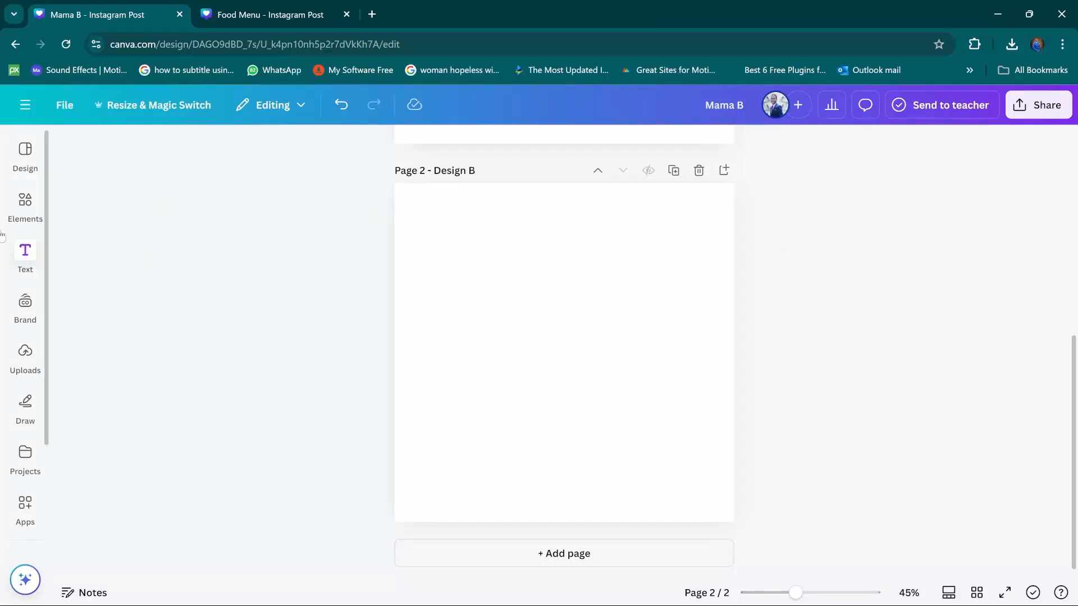
click(25, 204)
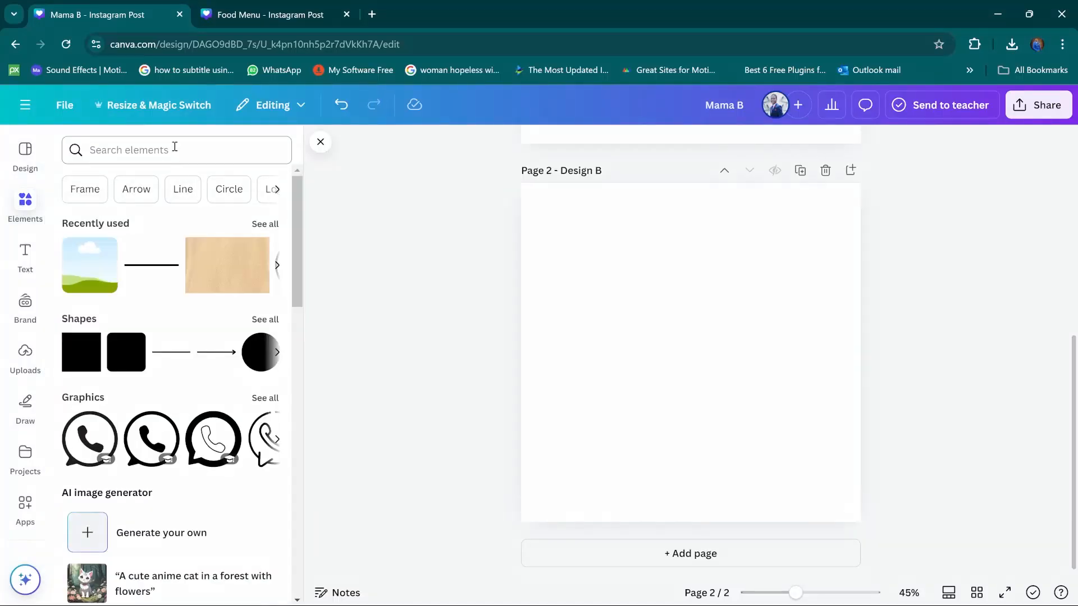
click(174, 149)
text(red gradient background)
key(Return)
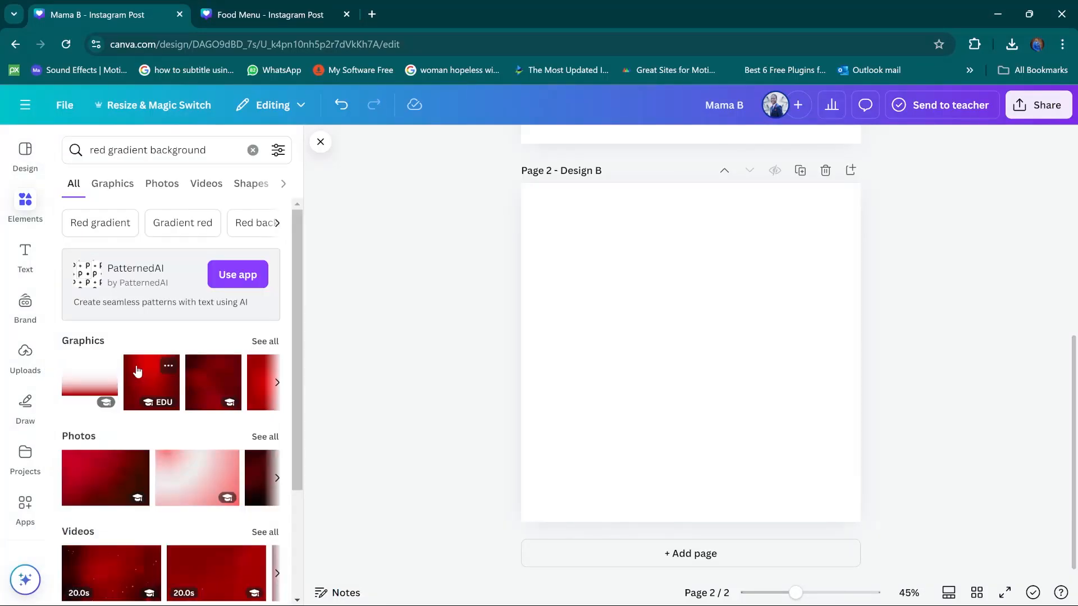
drag(137, 371, 668, 276)
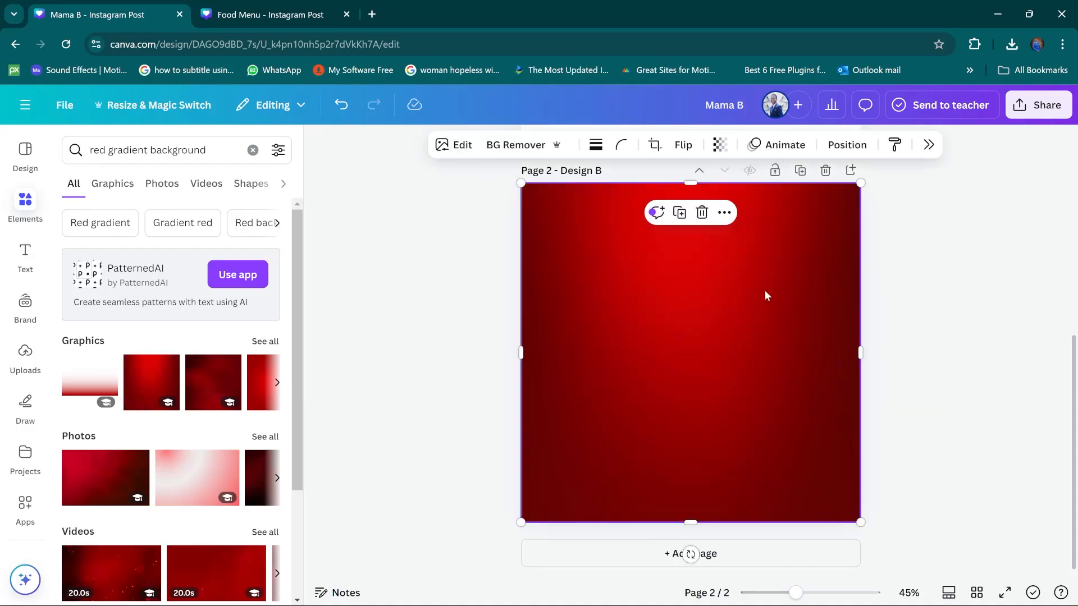
Step: Cover the red background with a "half tone pattern isolated" graphic scaled to the whole page, and reduce the pattern's opacity
click(252, 150)
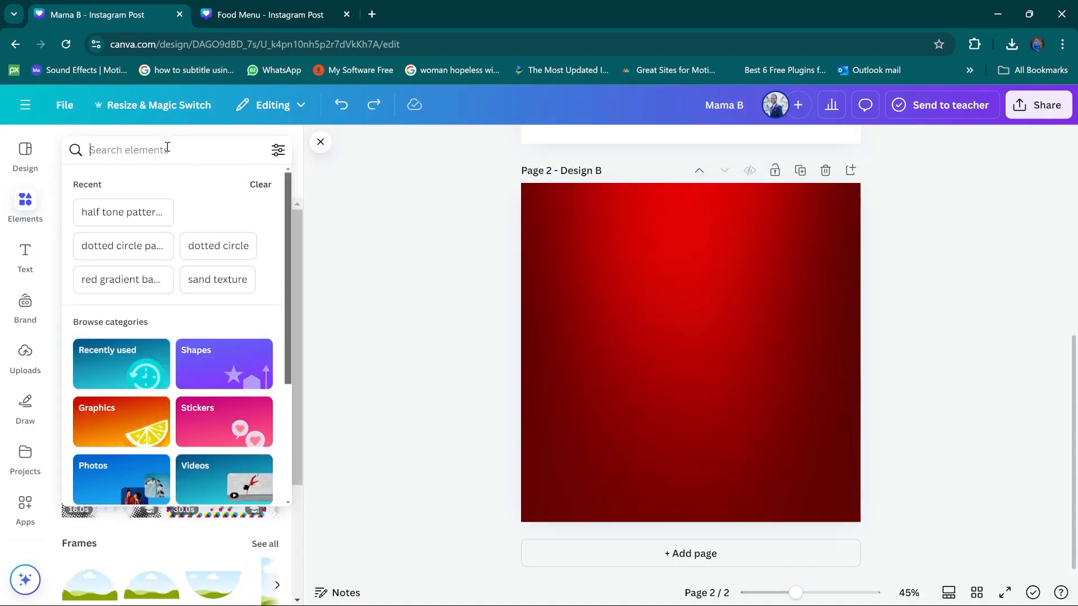
click(89, 212)
click(80, 301)
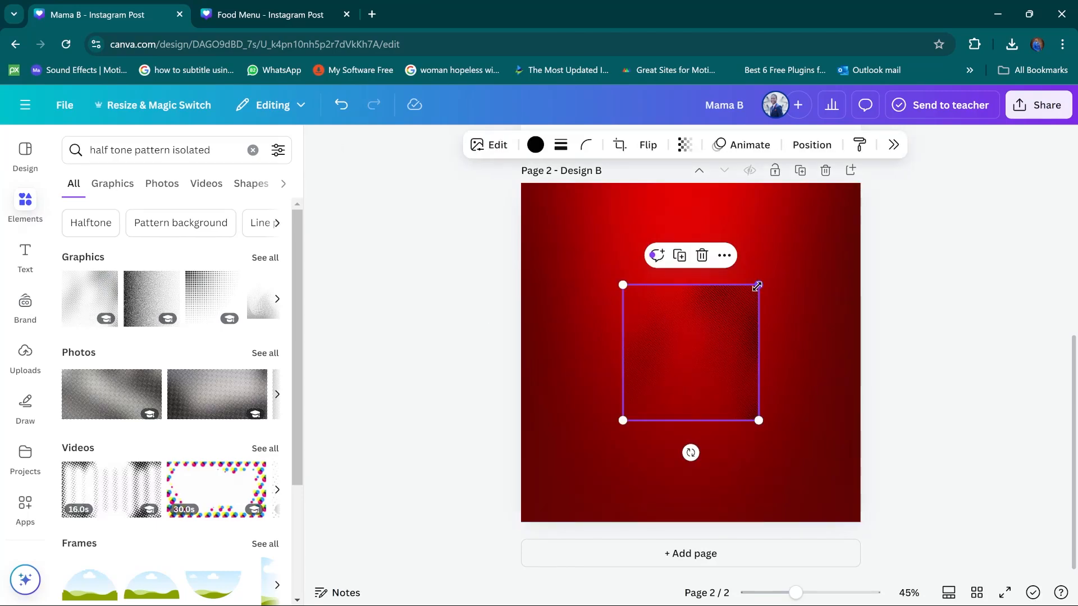
drag(757, 287, 854, 194)
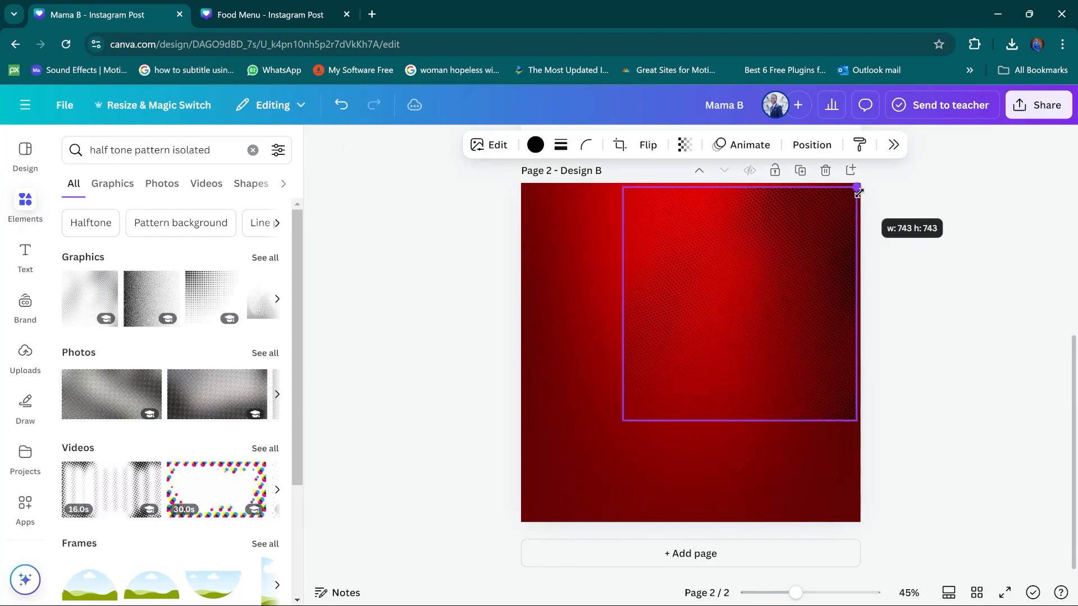
drag(622, 420, 537, 532)
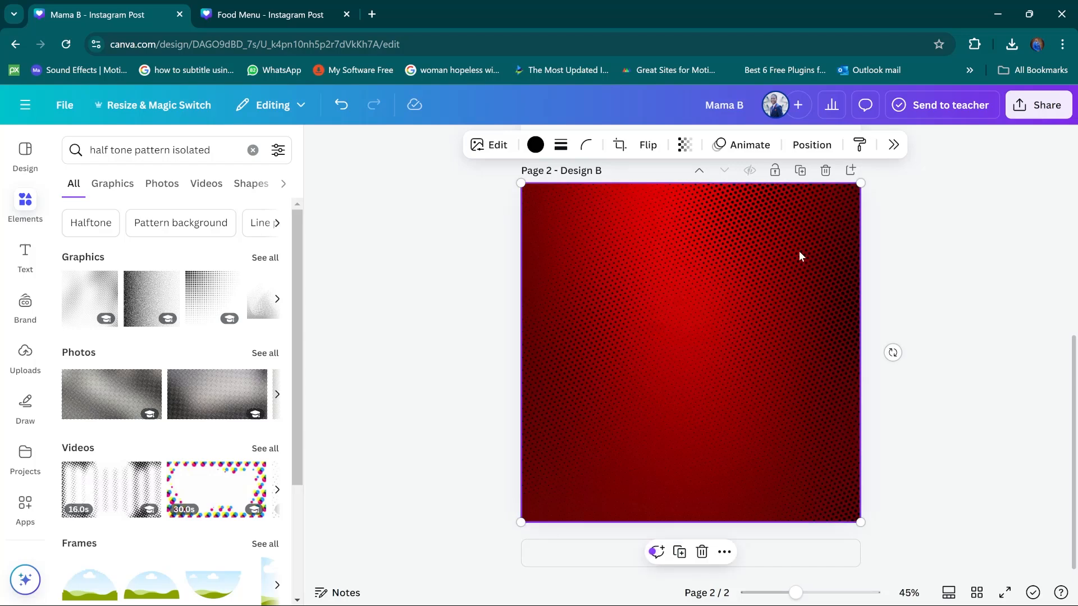
click(684, 146)
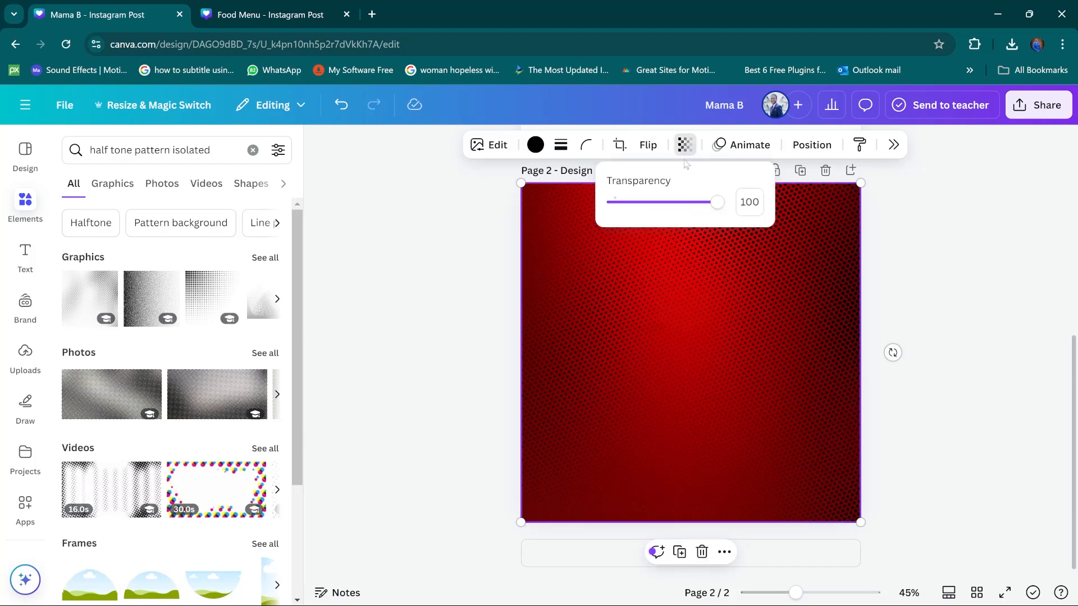
drag(717, 202, 667, 204)
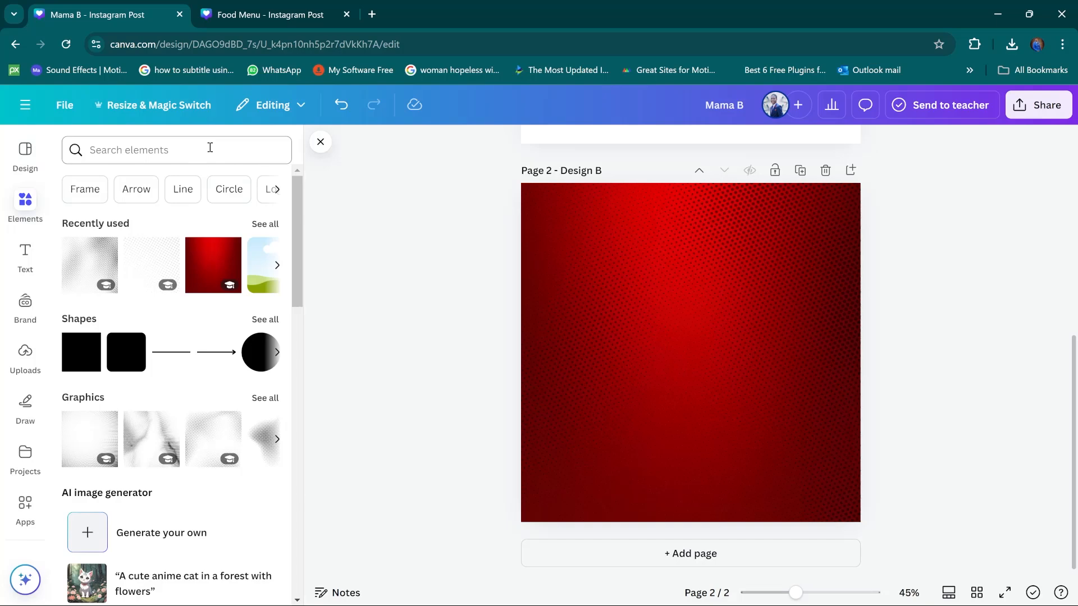
Step: Insert the light grey torn paper graphic from a "rough paper edge" search, scaled to full page width along the page's bottom edge
click(210, 147)
text(ro)
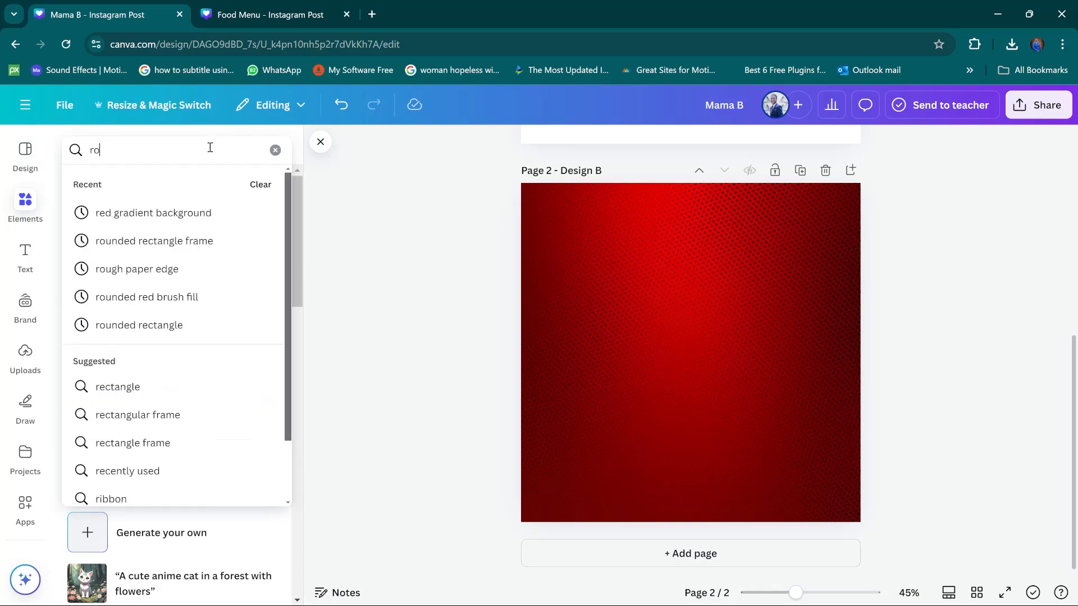
text(ug)
click(140, 212)
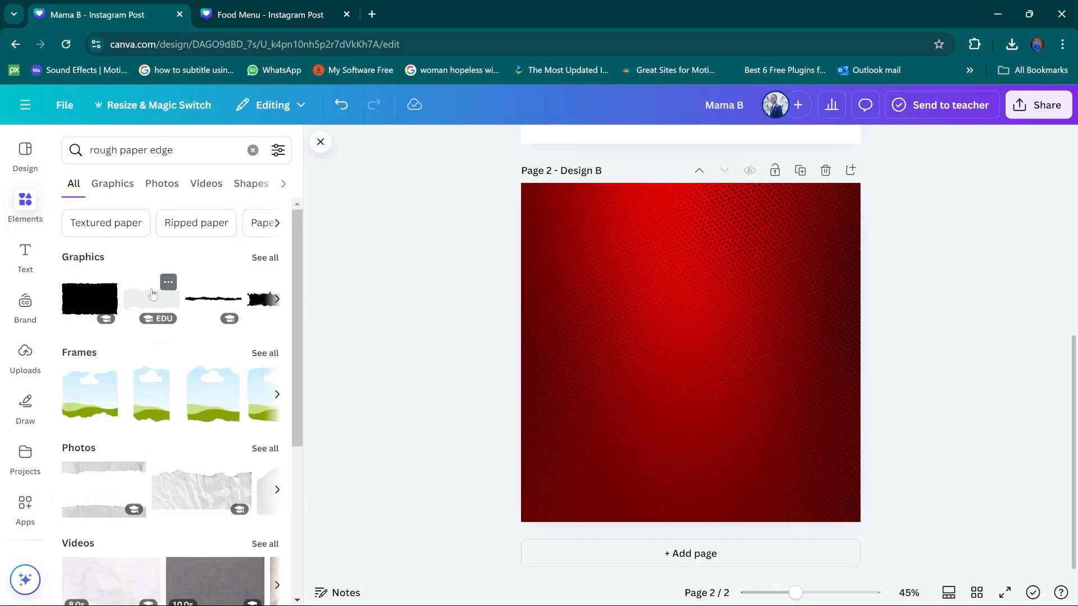
click(169, 282)
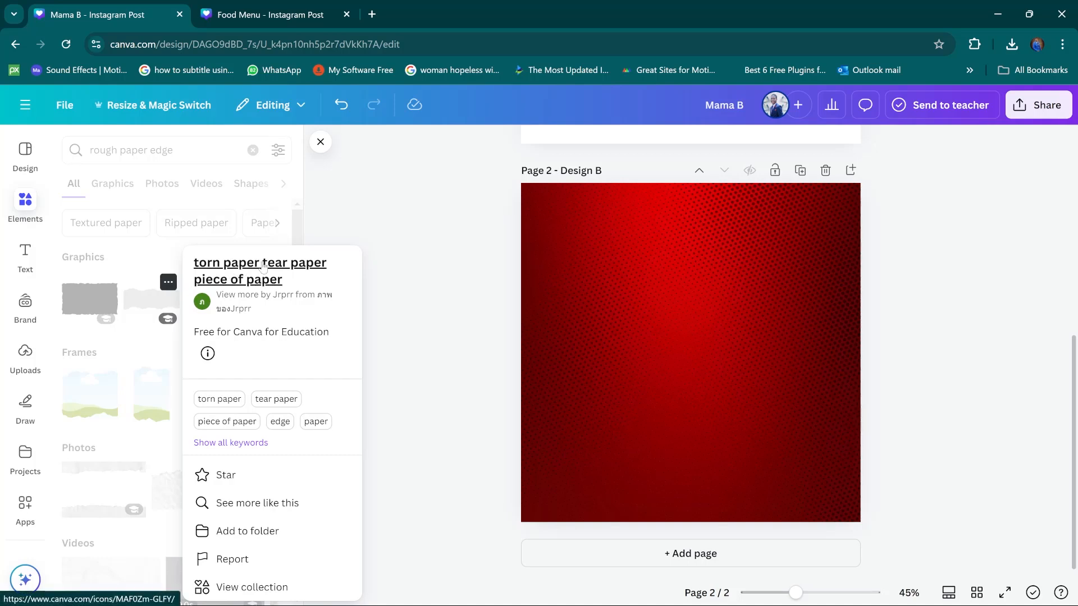
click(141, 302)
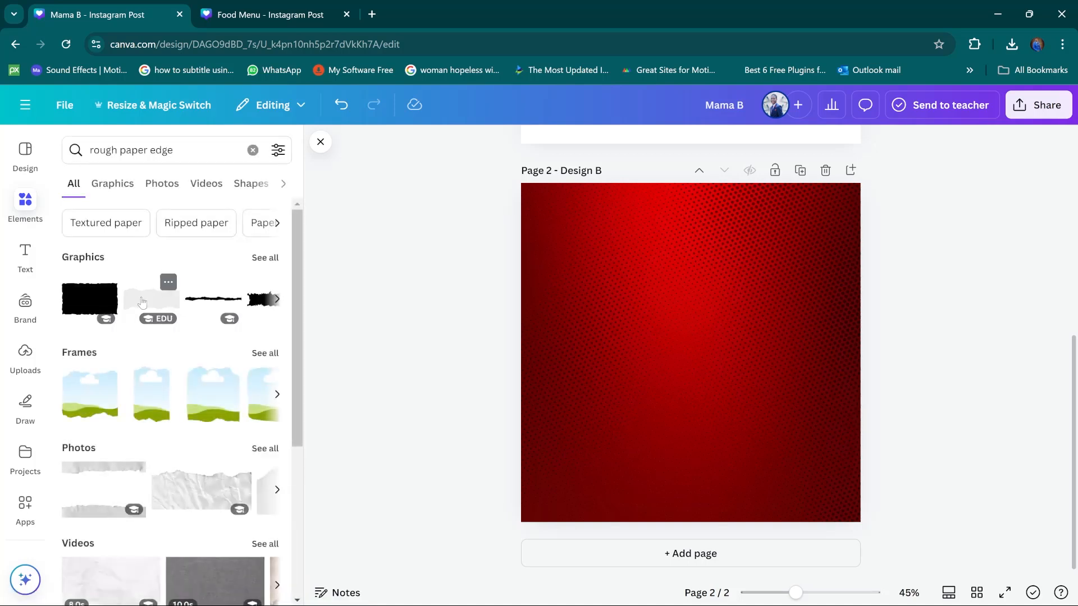
click(142, 301)
drag(619, 386, 556, 516)
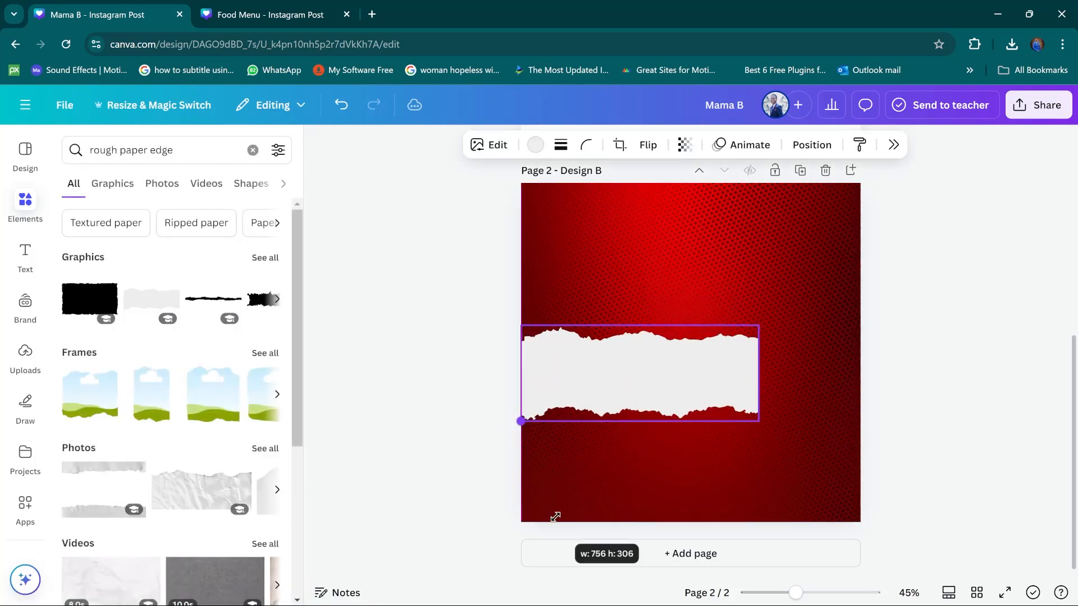
drag(758, 421, 859, 464)
drag(681, 388, 678, 471)
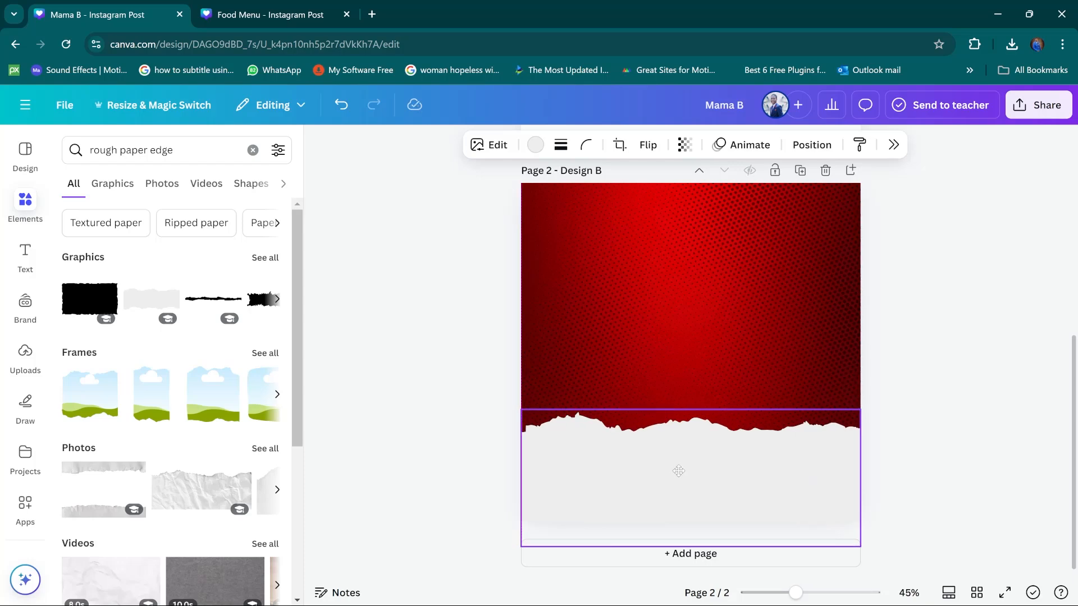
Step: Recolour the torn paper strip white and shift it slightly lower on the page
click(535, 144)
click(967, 282)
click(359, 358)
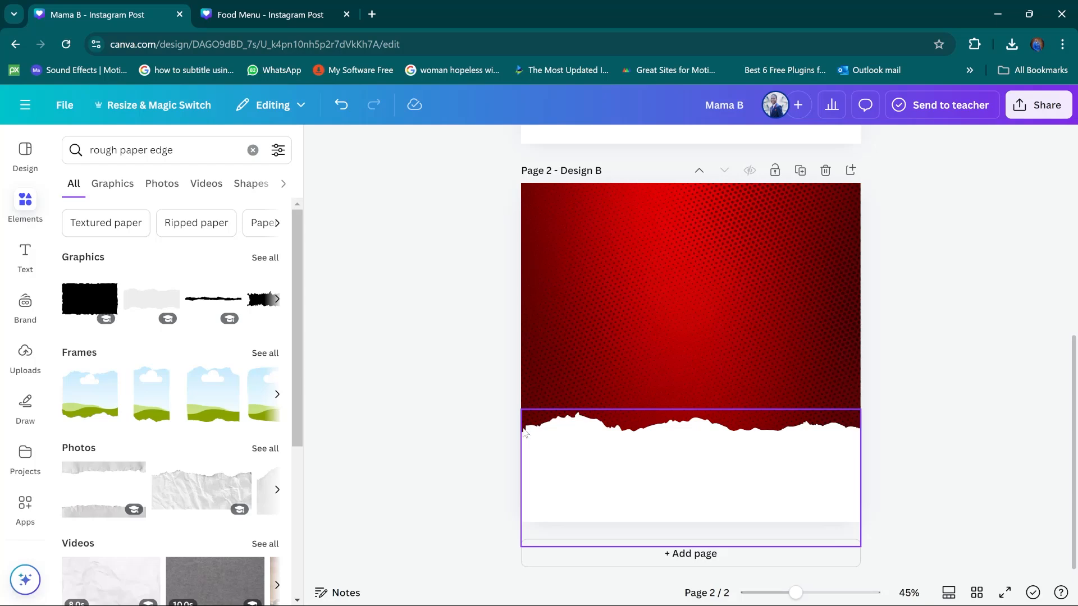
click(540, 447)
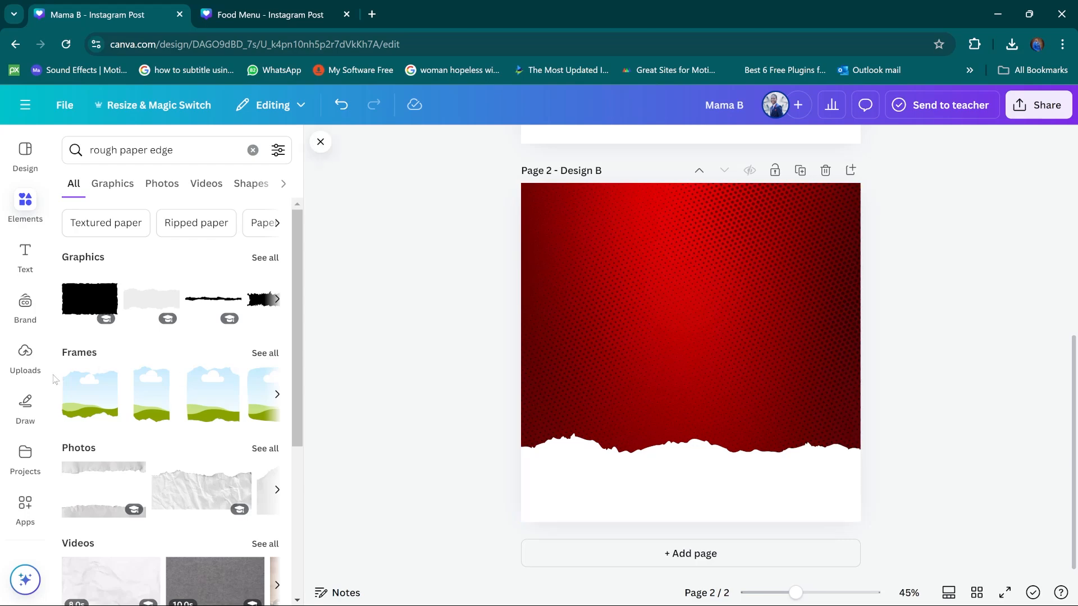
Step: Place the uploaded Samarkand Catering soup bowl photo enlarged and centred above the torn paper, and remove its background
click(25, 354)
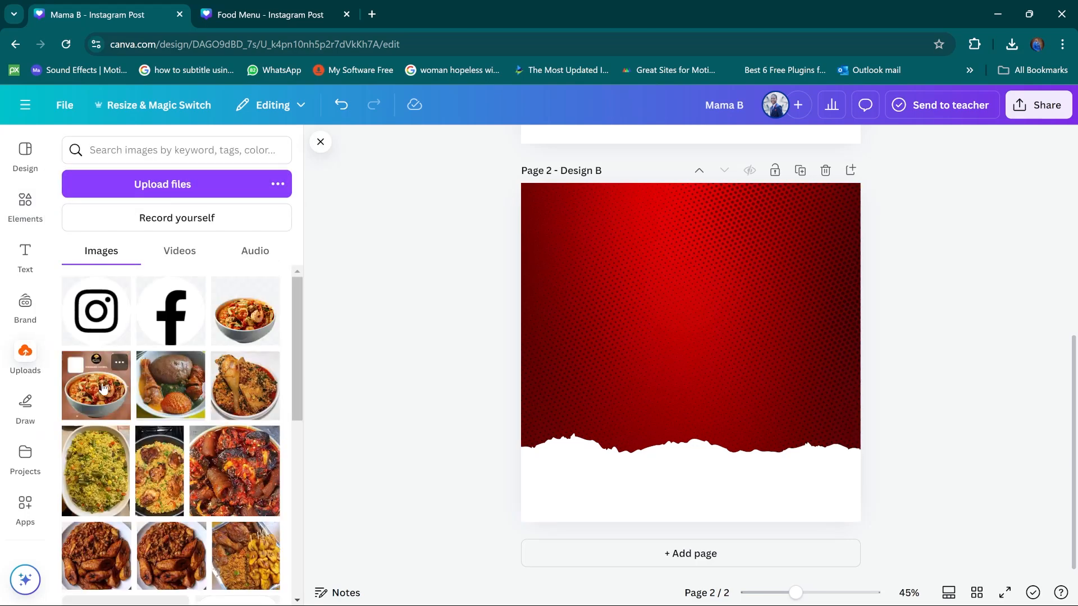
drag(921, 351, 663, 327)
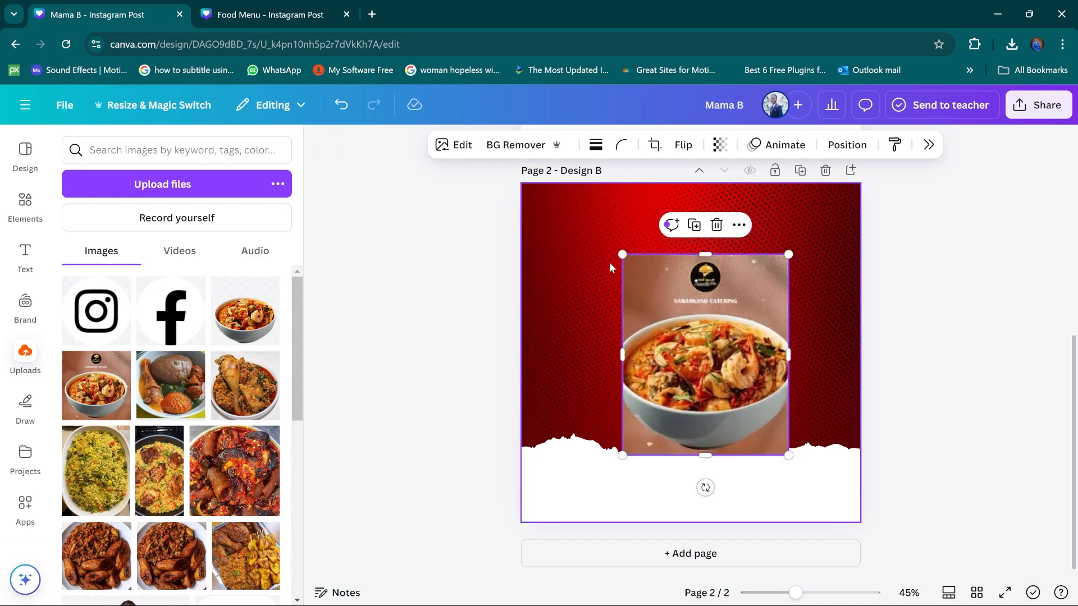
drag(622, 289, 592, 249)
drag(790, 251, 799, 243)
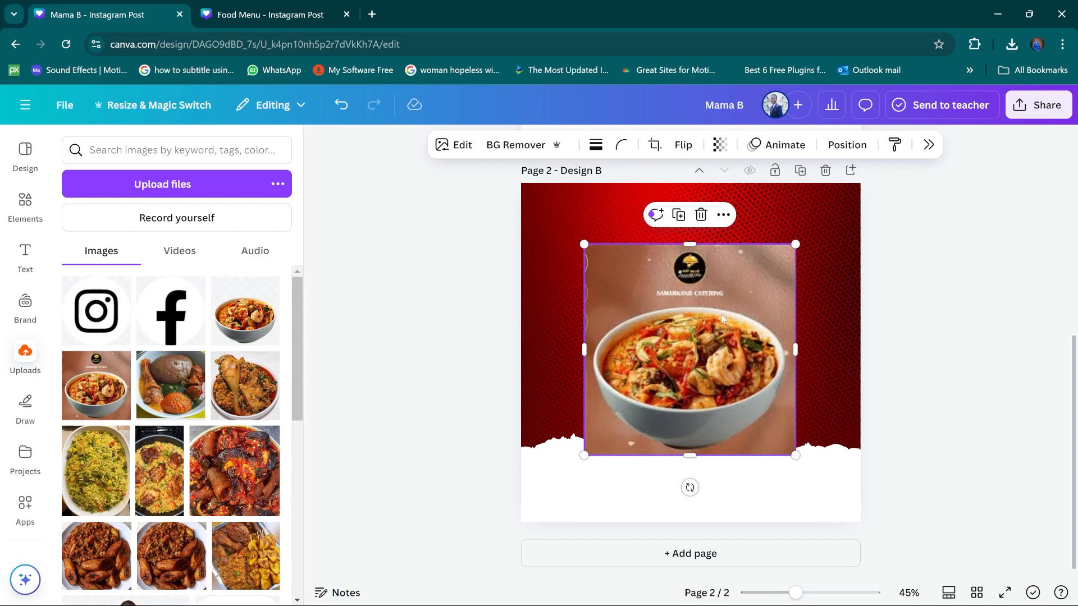
click(517, 148)
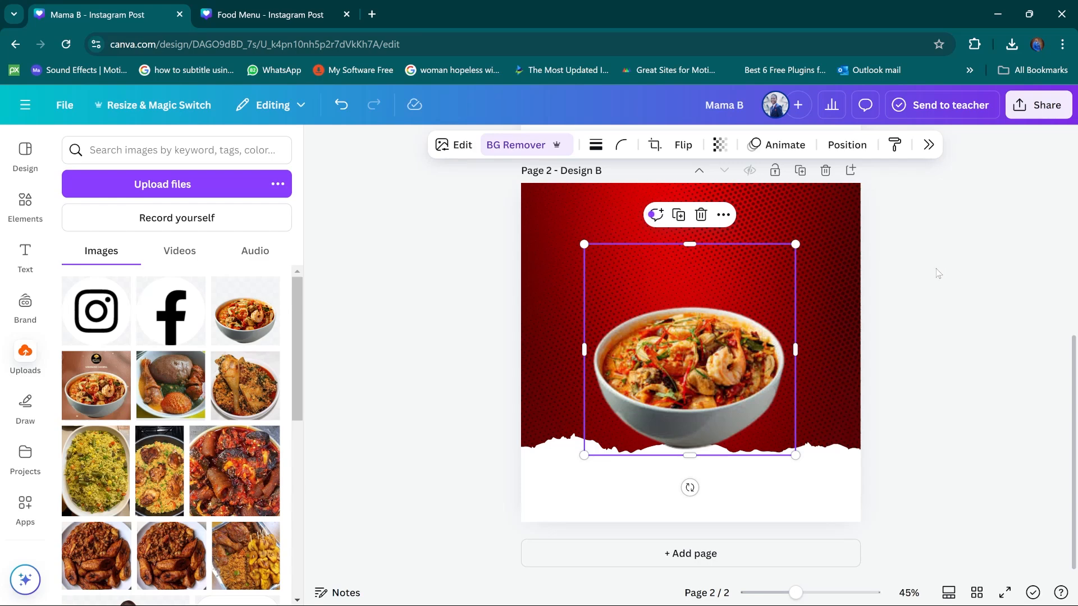
Step: Upscale the soup bowl image 4x with Image Upscaler and replace the original in the design
scroll(29, 362, down, 1)
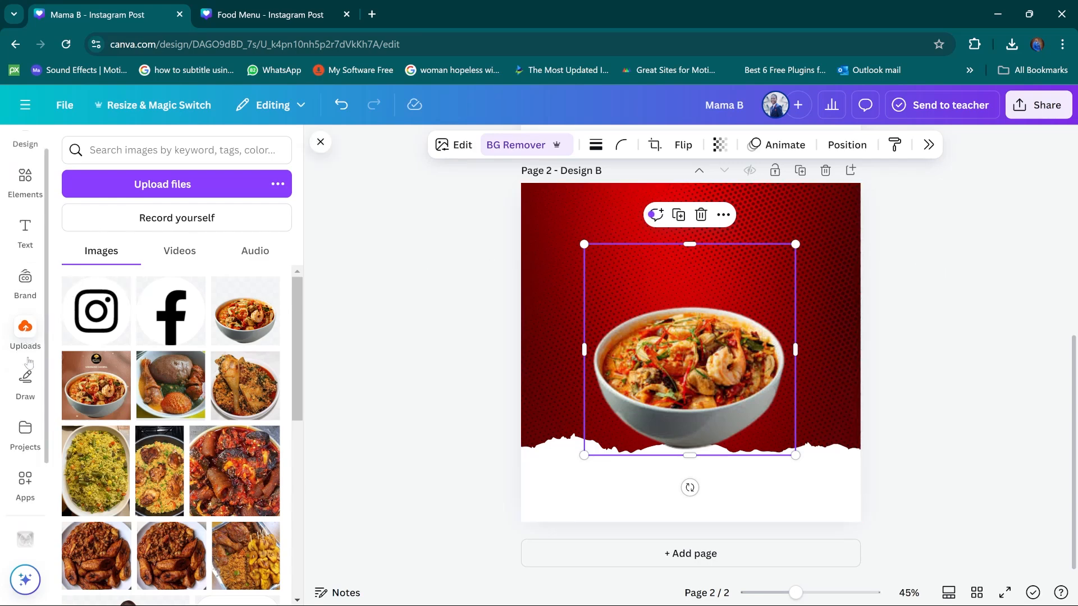
scroll(29, 361, down, 3)
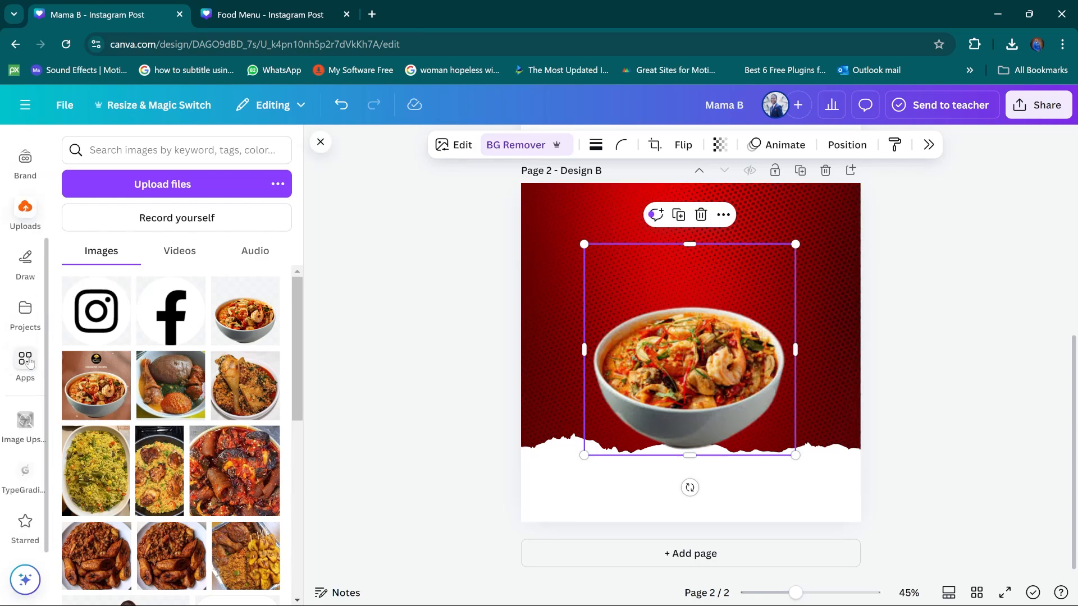
click(26, 421)
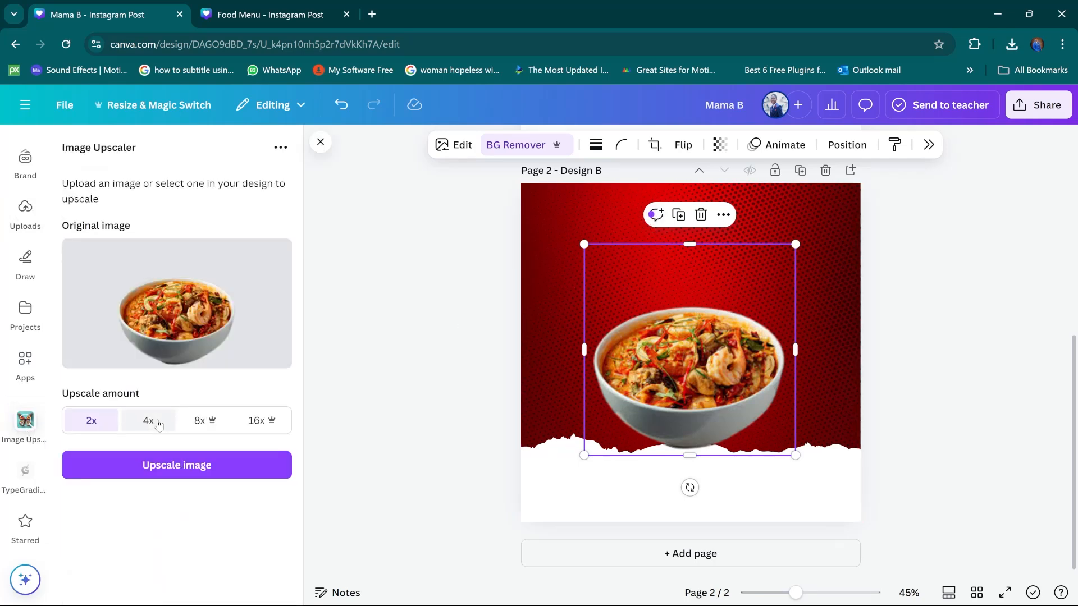
click(159, 425)
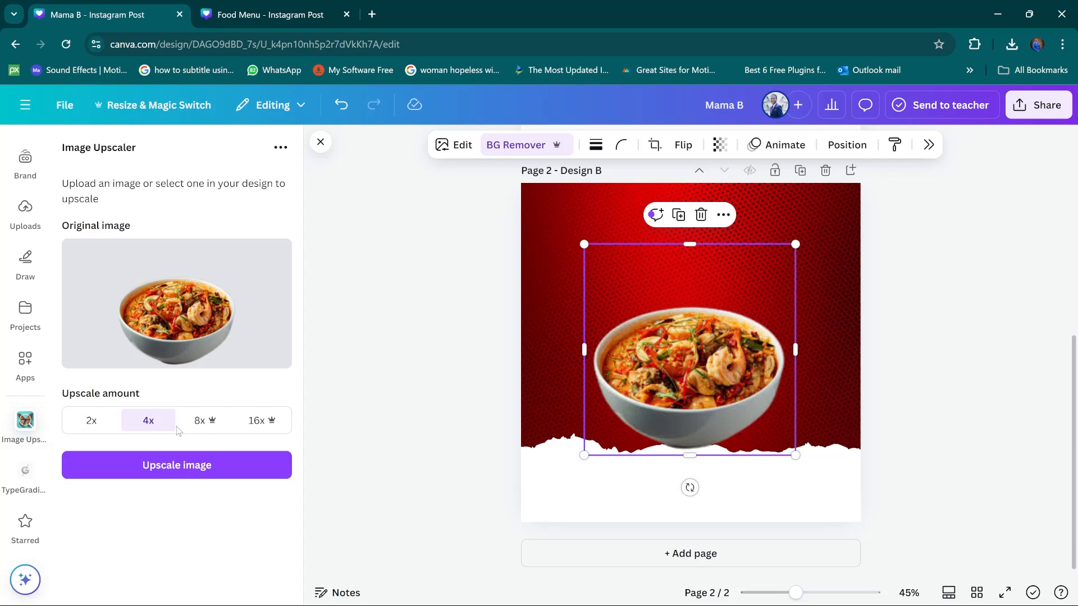
click(187, 465)
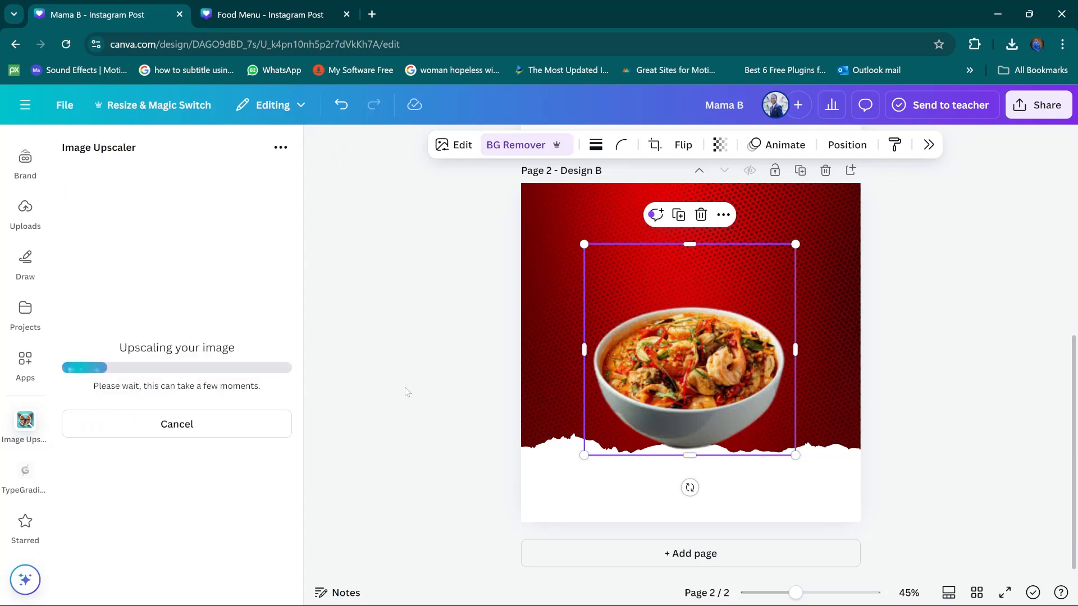
click(178, 466)
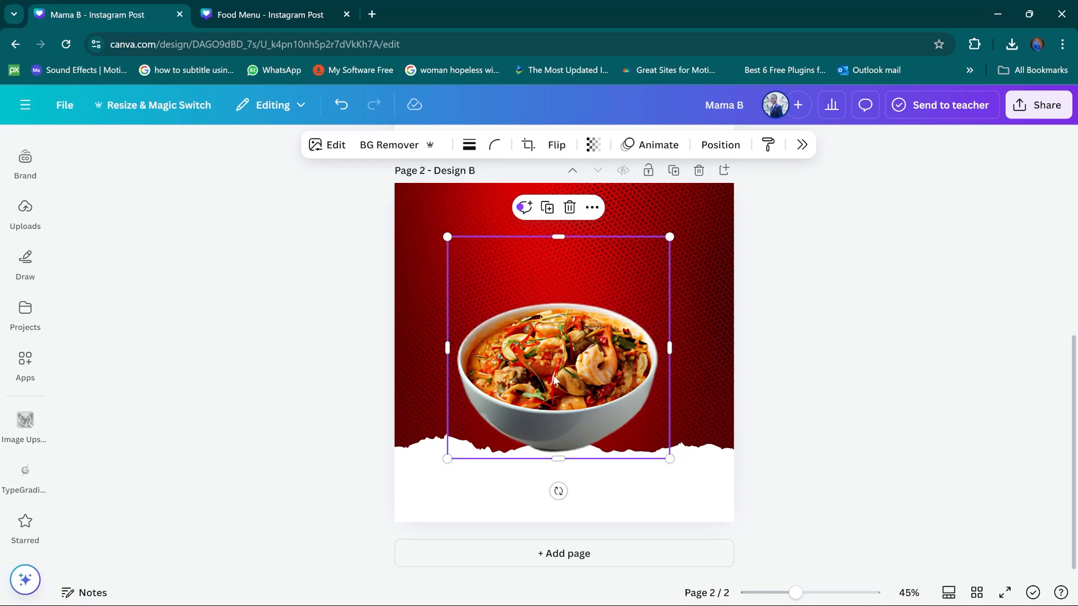
Step: Apply a Backdrop shadow to the soup bowl image
click(326, 144)
click(895, 517)
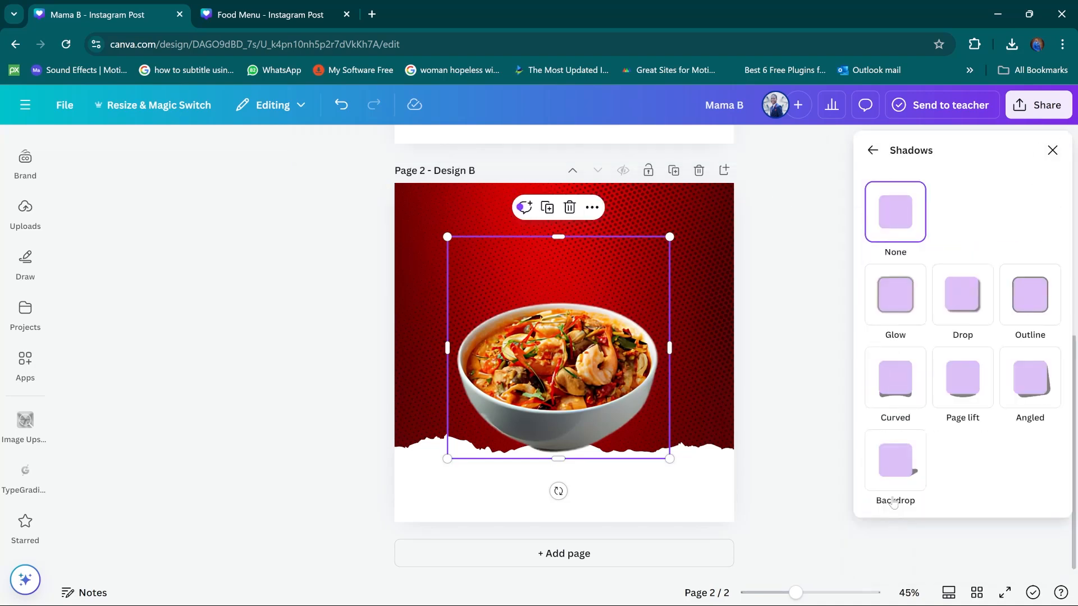
click(897, 476)
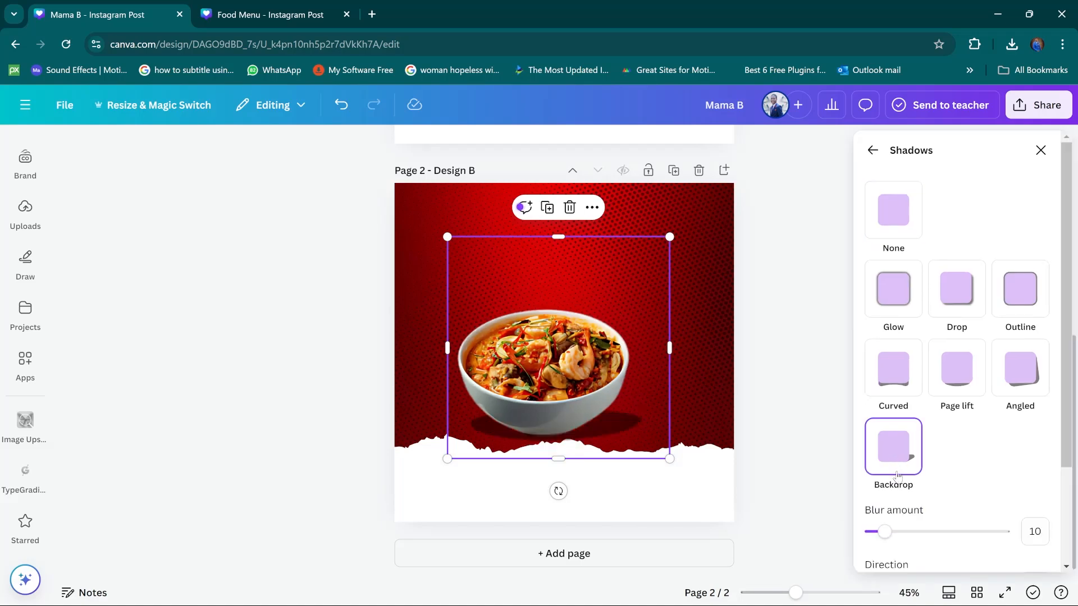
Step: Set the soup bowl's Backdrop shadow direction to 1 and its intensity to 33
scroll(956, 499, down, 3)
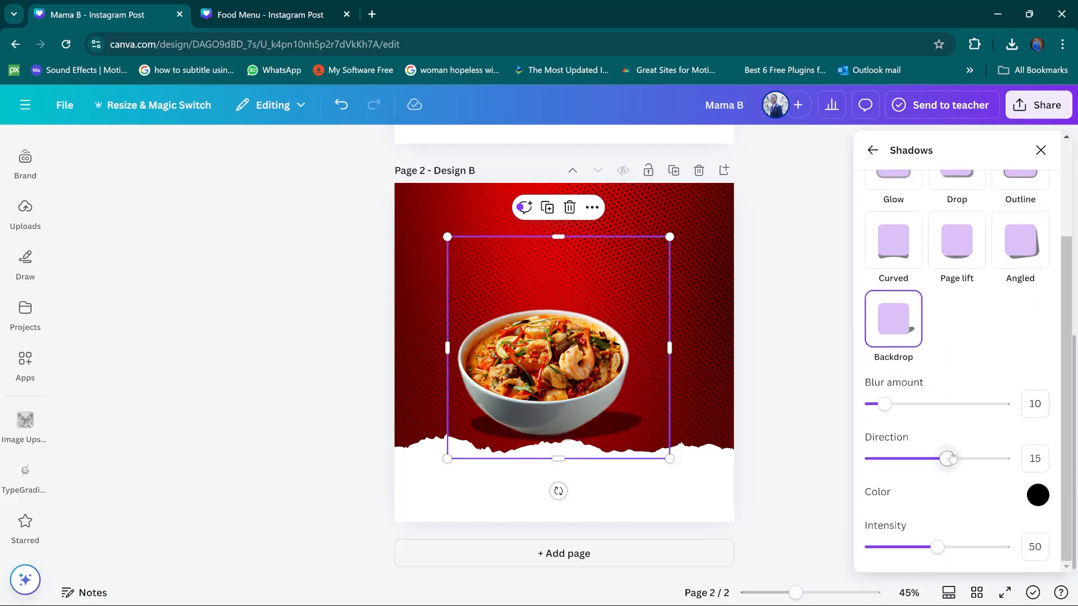
mouse_move(947, 458)
mouse_down()
mouse_move(878, 475)
mouse_move(934, 465)
mouse_move(947, 473)
mouse_move(939, 478)
mouse_up()
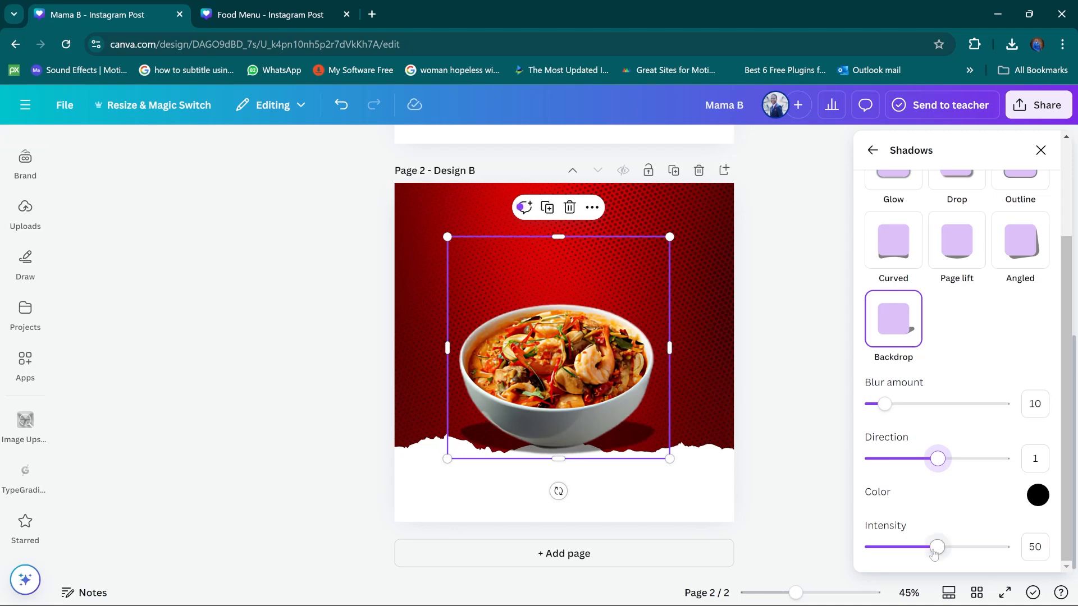
drag(933, 553, 915, 558)
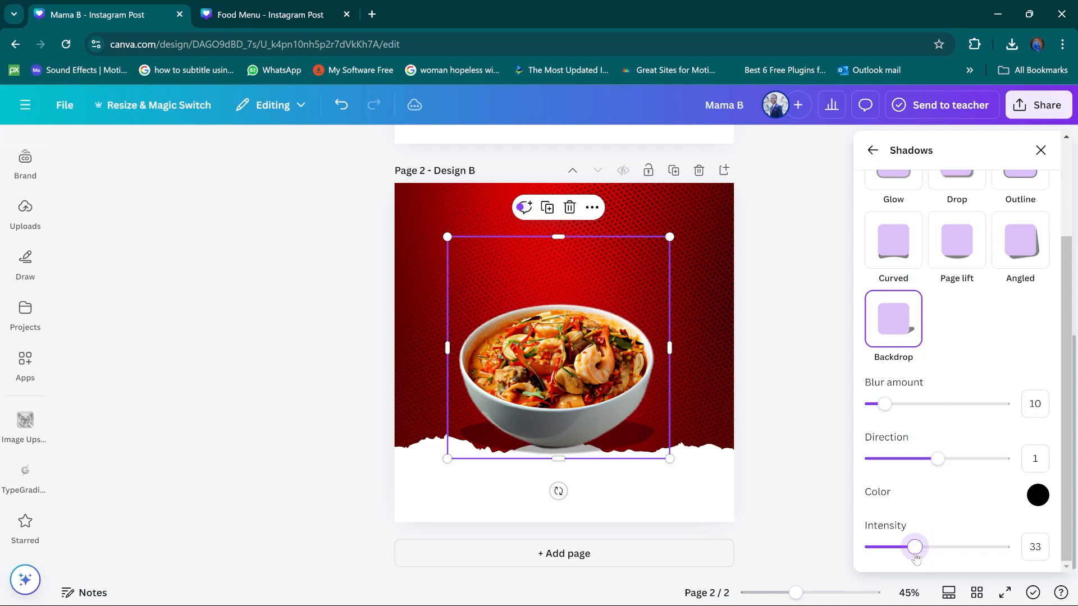
Step: Examine the decorative elements around the bowl on page 2 of the Food Menu reference design, returning to the Mama B design
key(ctrl+Tab)
scroll(671, 270, up, 5)
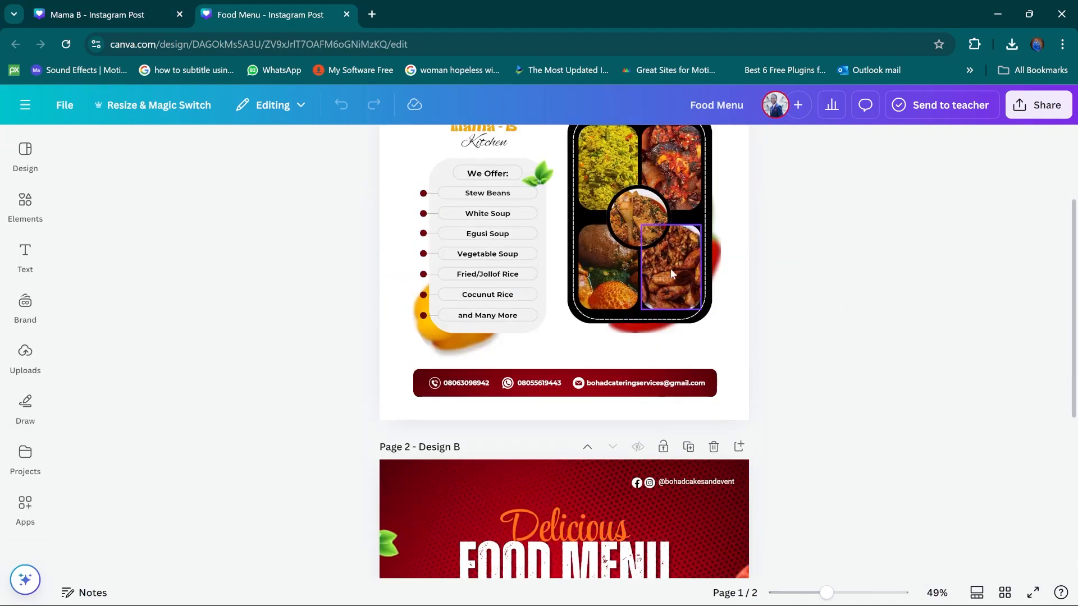
scroll(671, 268, down, 5)
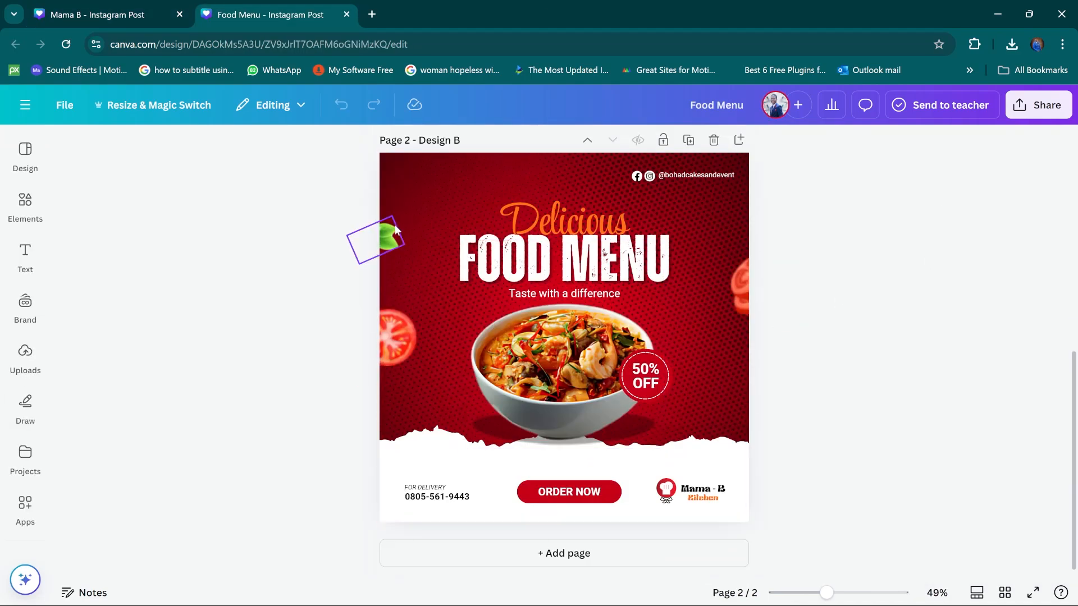
click(401, 359)
key(ctrl+Tab)
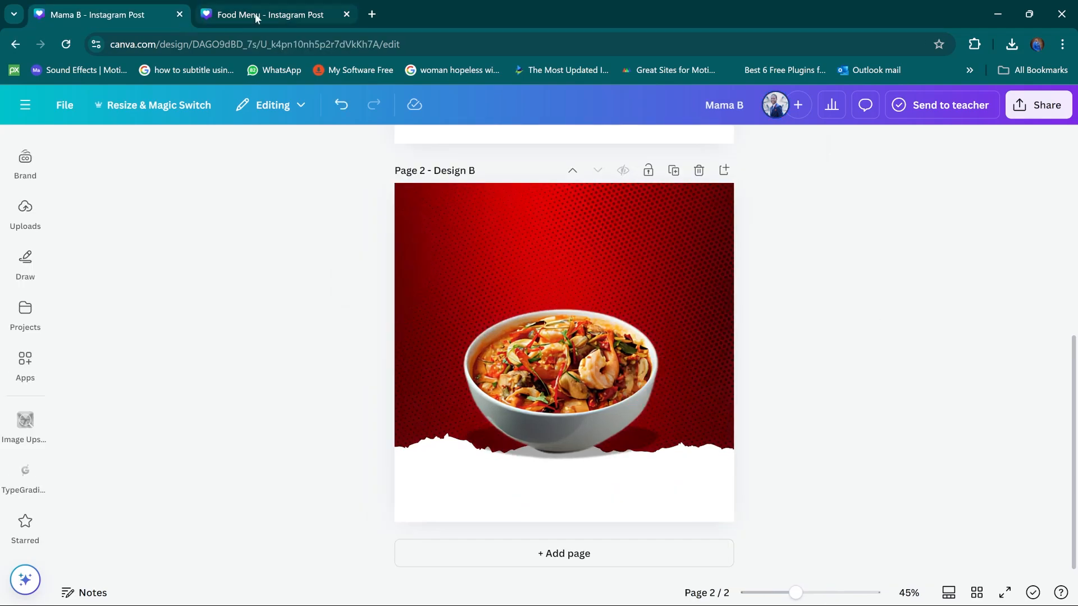
click(256, 17)
click(168, 17)
Step: Search the elements for "tomatoes slice" and place a round tomato slice overlapping the page's left edge beside the soup bowl
click(26, 311)
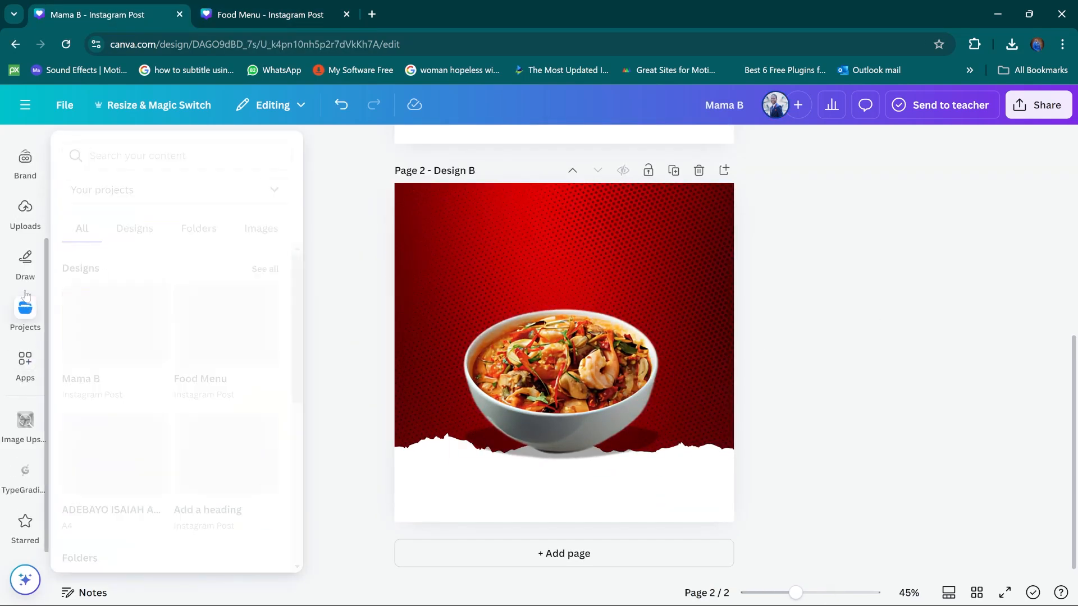
scroll(41, 223, up, 3)
click(32, 211)
click(254, 150)
click(211, 156)
text(Tomatoe)
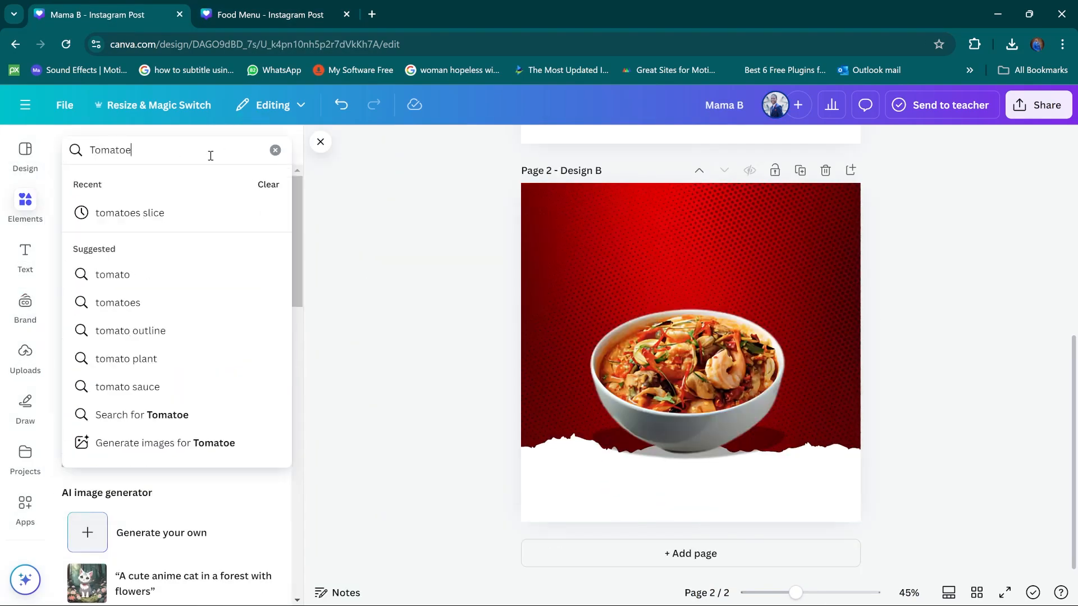
click(130, 213)
drag(211, 299, 540, 352)
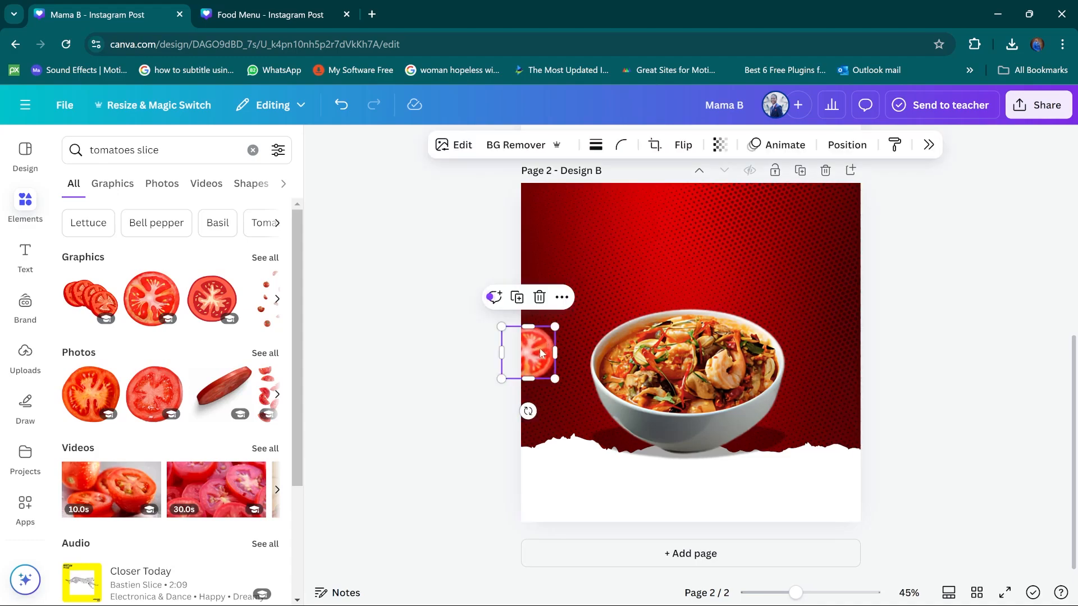
Step: Blur the whole tomato slice image at intensity 61
click(454, 145)
click(1005, 502)
click(1011, 195)
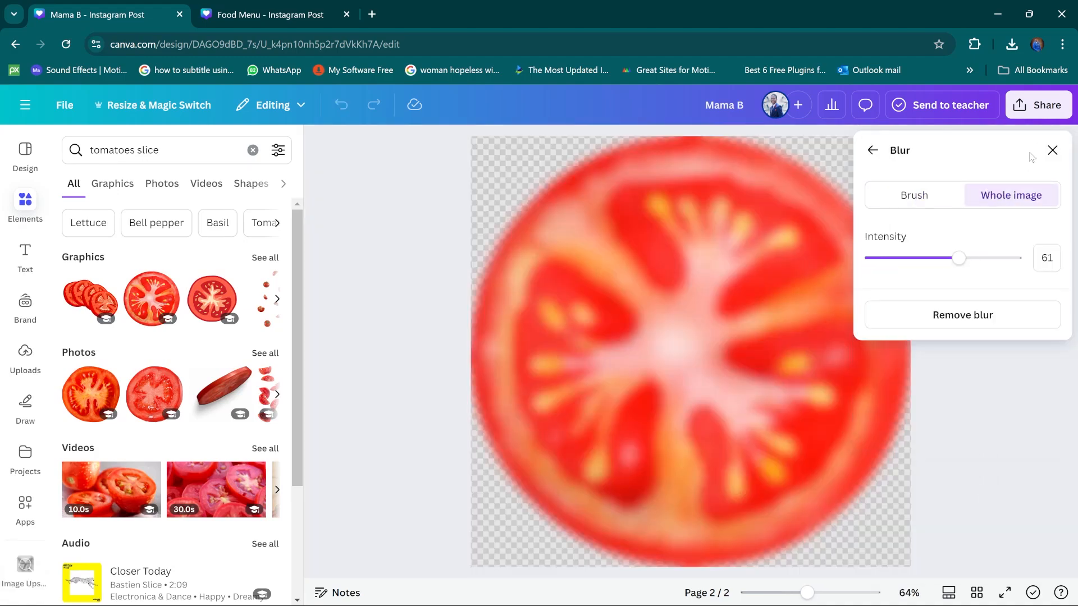
click(1052, 149)
click(317, 238)
Step: Browse all tomato slice graphics for another slice and compare them with the Food Menu reference design
click(265, 257)
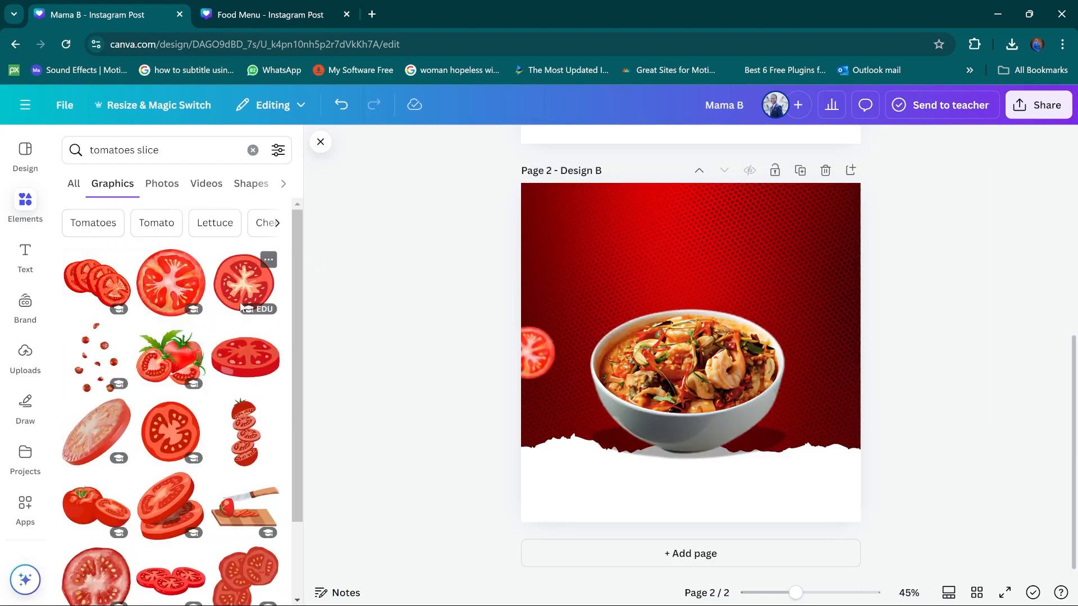
scroll(242, 308, down, 4)
click(255, 15)
click(143, 15)
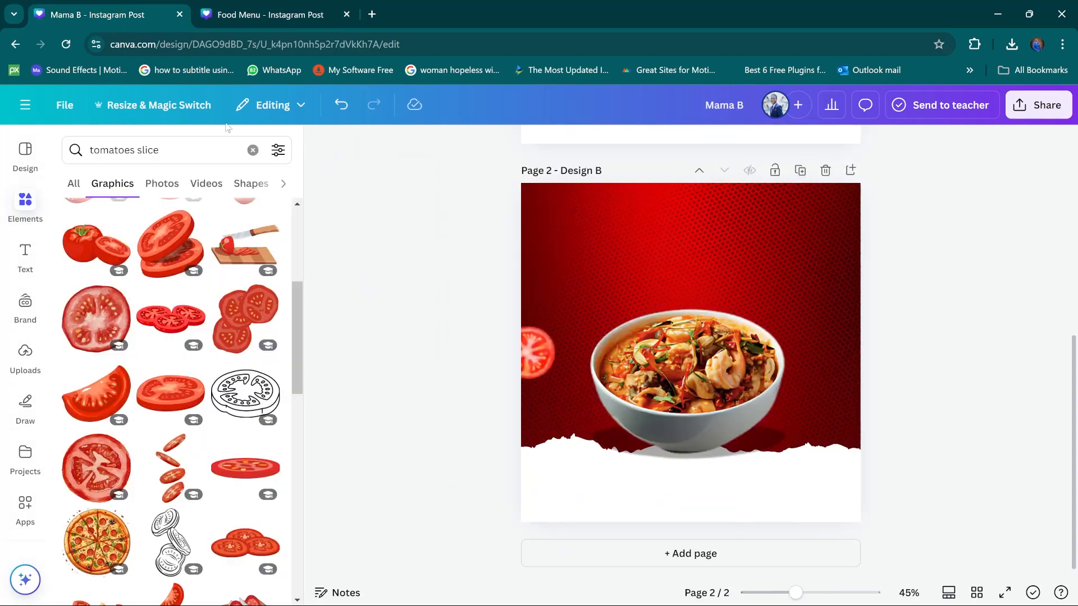
Step: Copy the green leaf beside "We Offer:" on page 1 and check the leaf's placement in the Food Menu reference design
scroll(320, 168, up, 5)
click(319, 139)
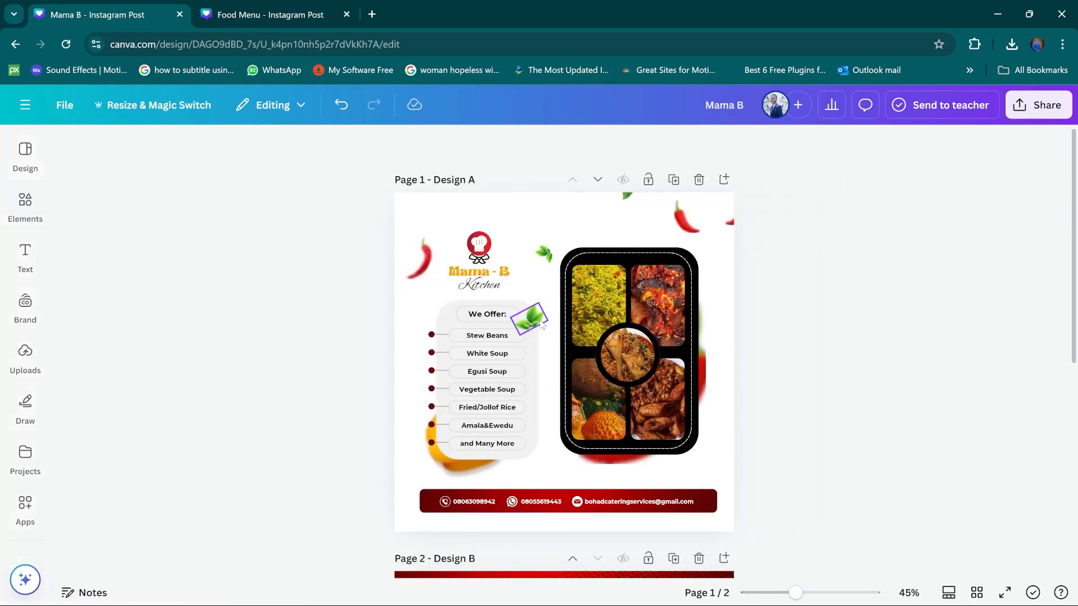
click(540, 324)
right_click(531, 325)
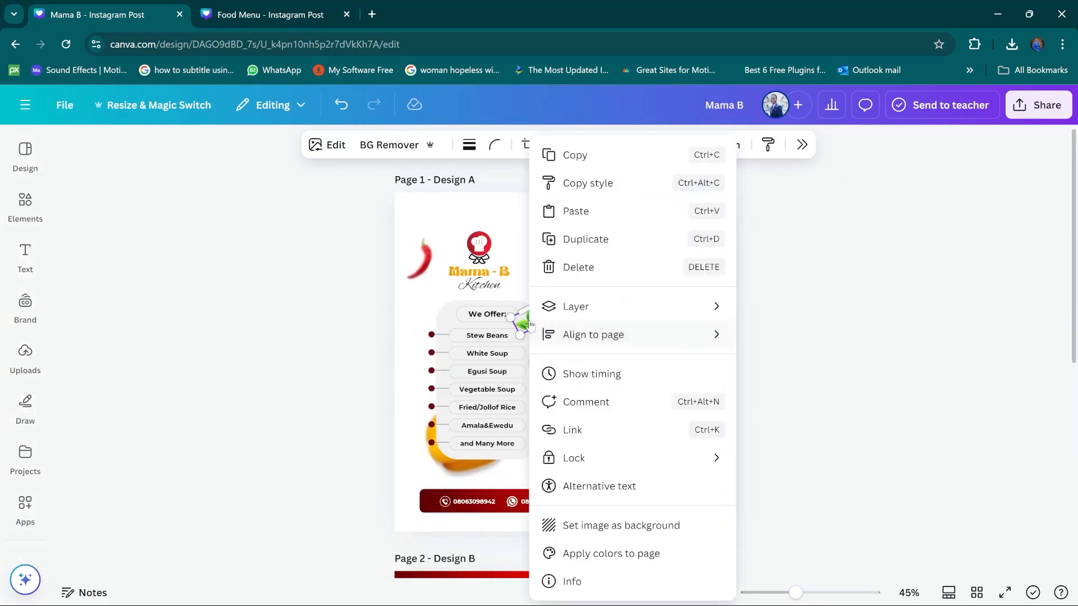
click(599, 156)
scroll(693, 412, down, 5)
click(269, 15)
click(388, 238)
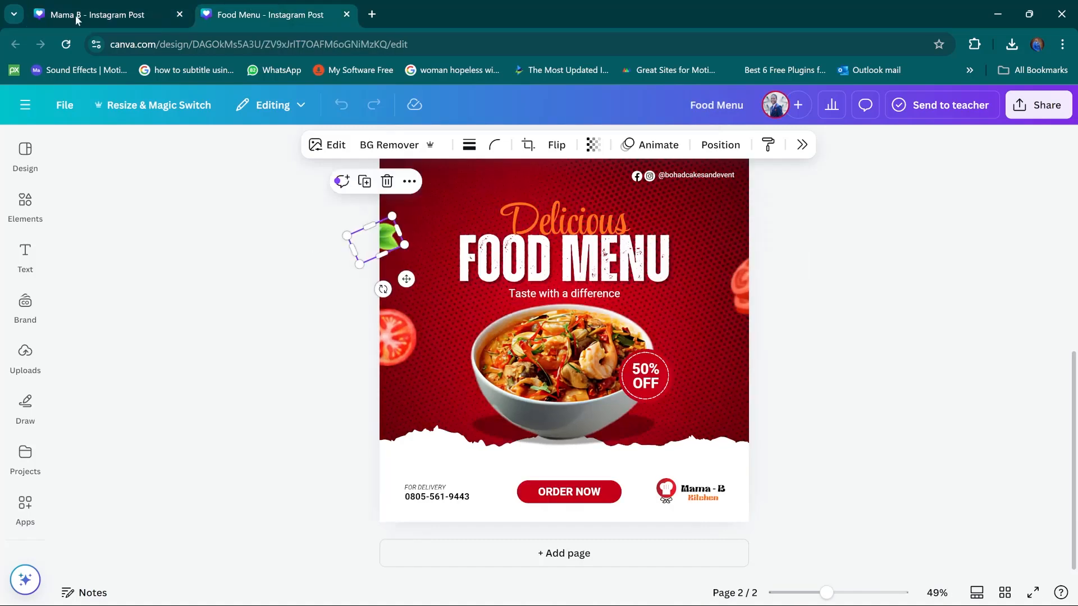
click(77, 17)
Step: Compare the page with the Food Menu reference design, examining its discount badge and order button
click(250, 6)
click(262, 277)
click(96, 15)
click(291, 16)
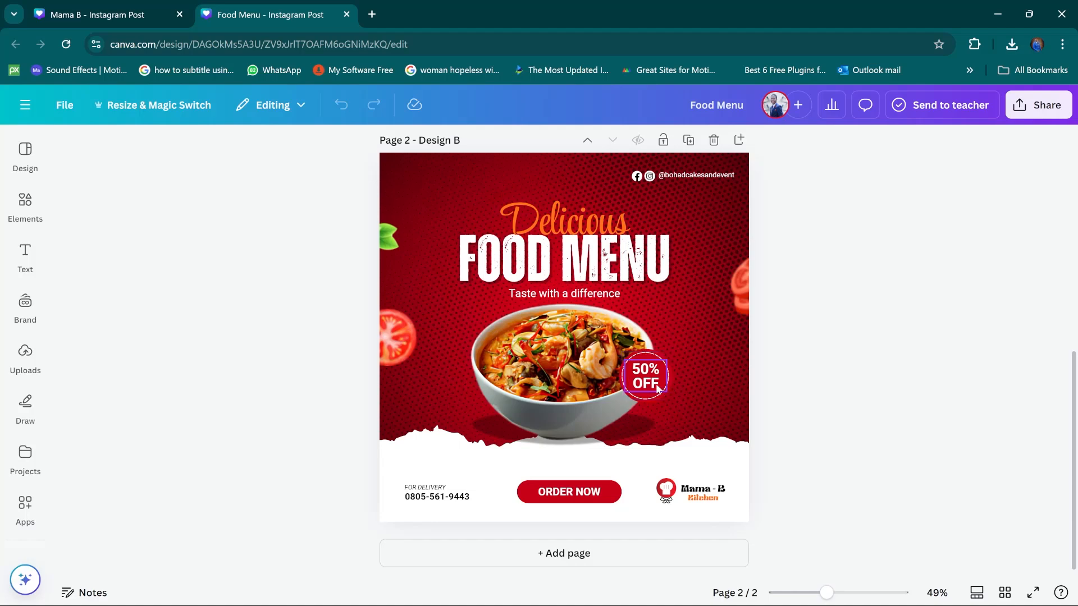
key(ctrl+shift+Tab)
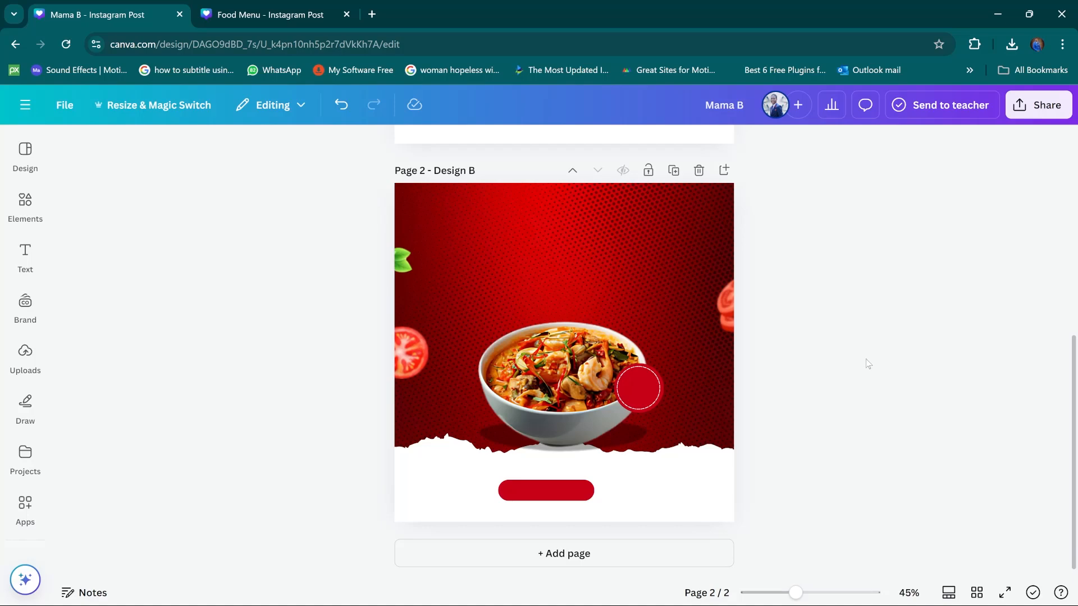
Step: Align the red rounded button shape horizontally with the centre of the white torn paper strip
click(558, 491)
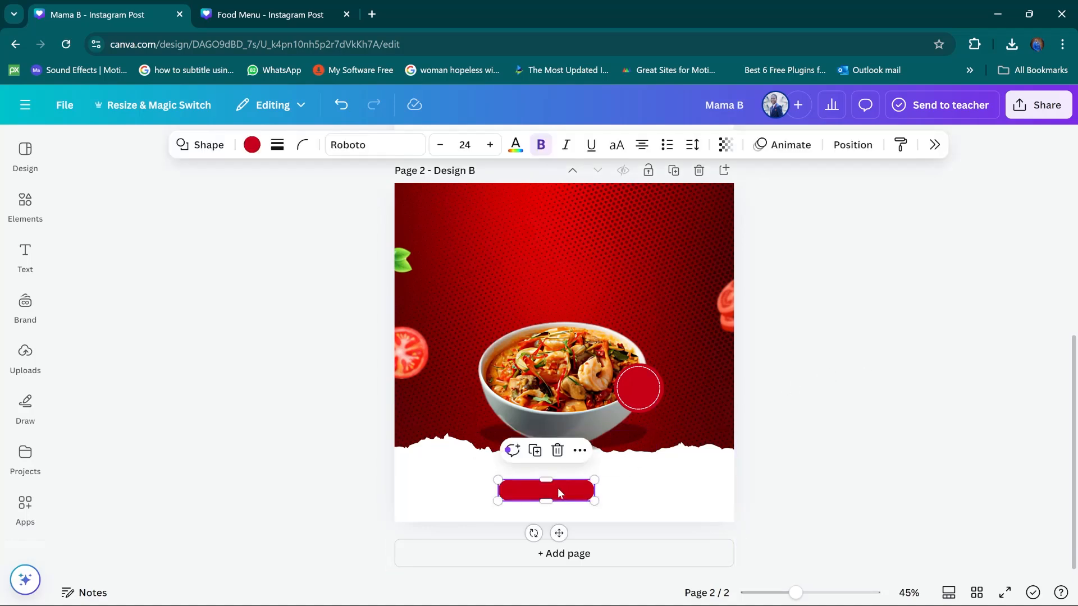
click(648, 487)
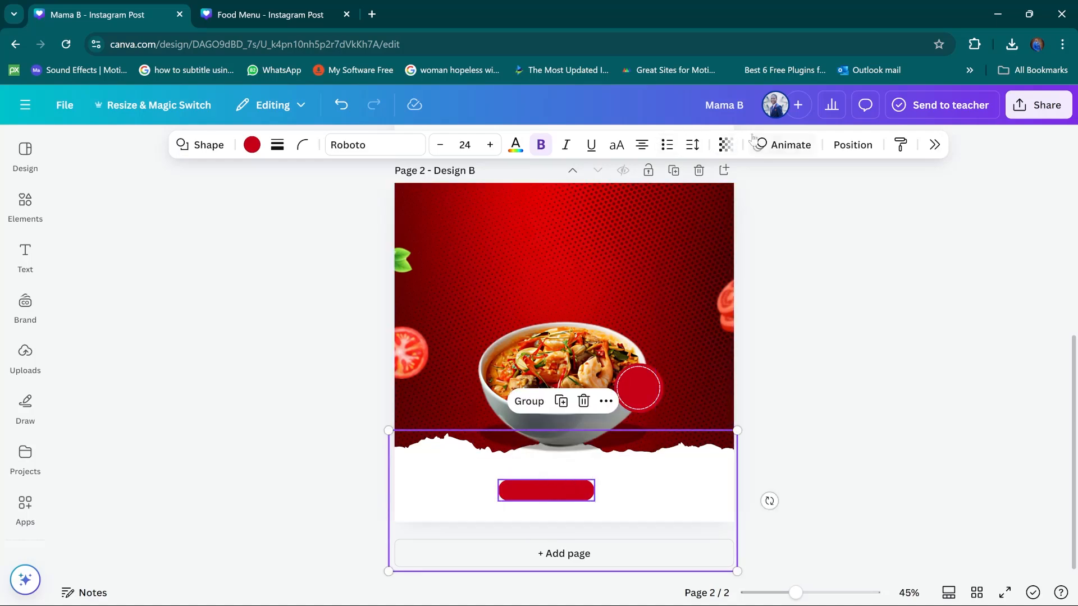
click(852, 144)
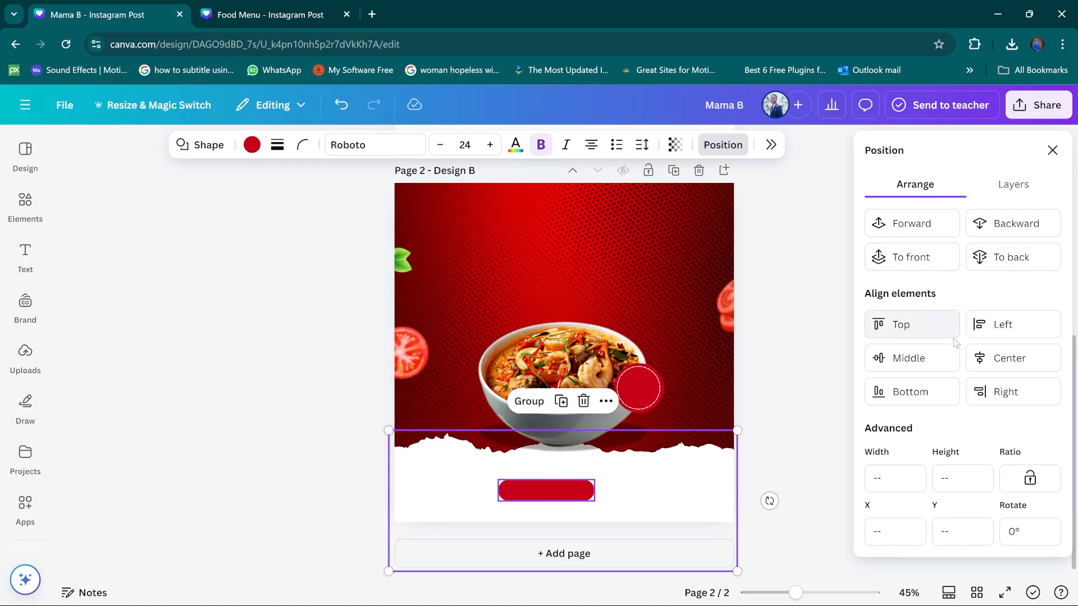
click(1003, 364)
Step: Check the soup bowl's centre alignment against the red background using the alignment options
click(608, 366)
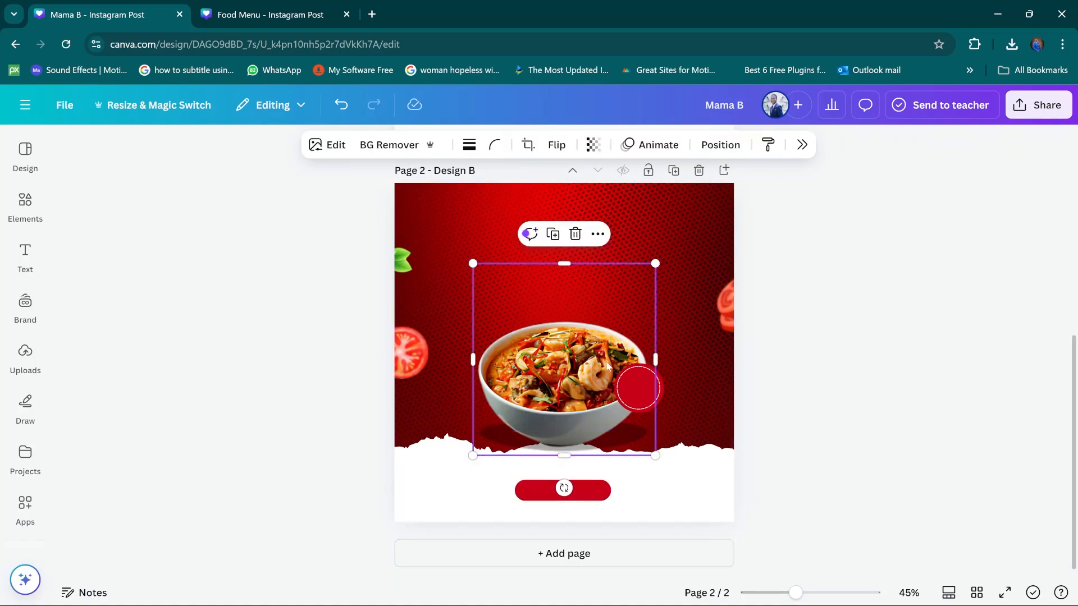
shift+click(680, 358)
click(632, 145)
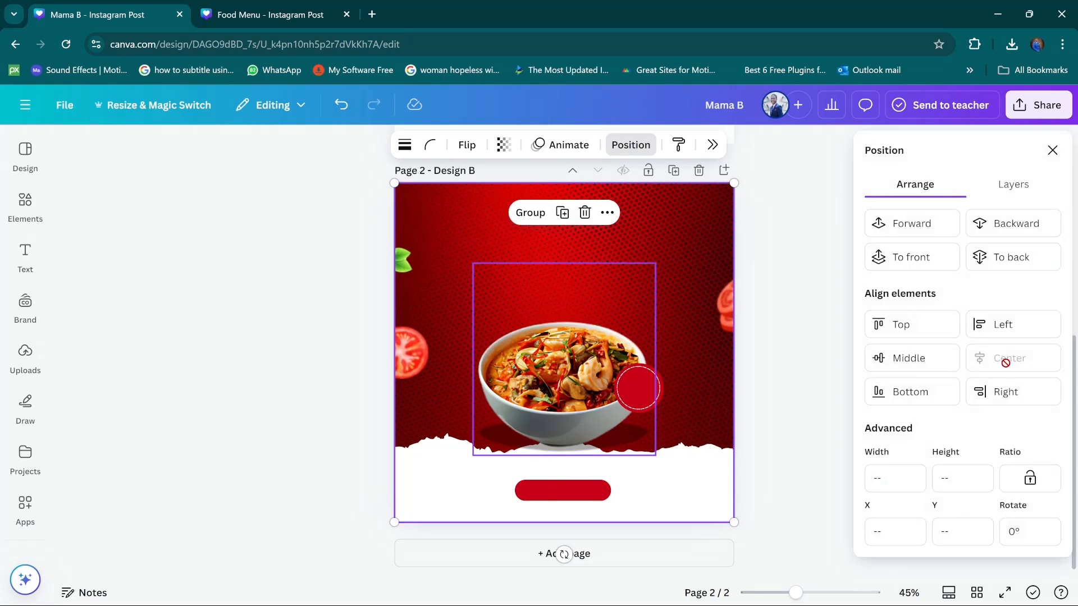
click(759, 235)
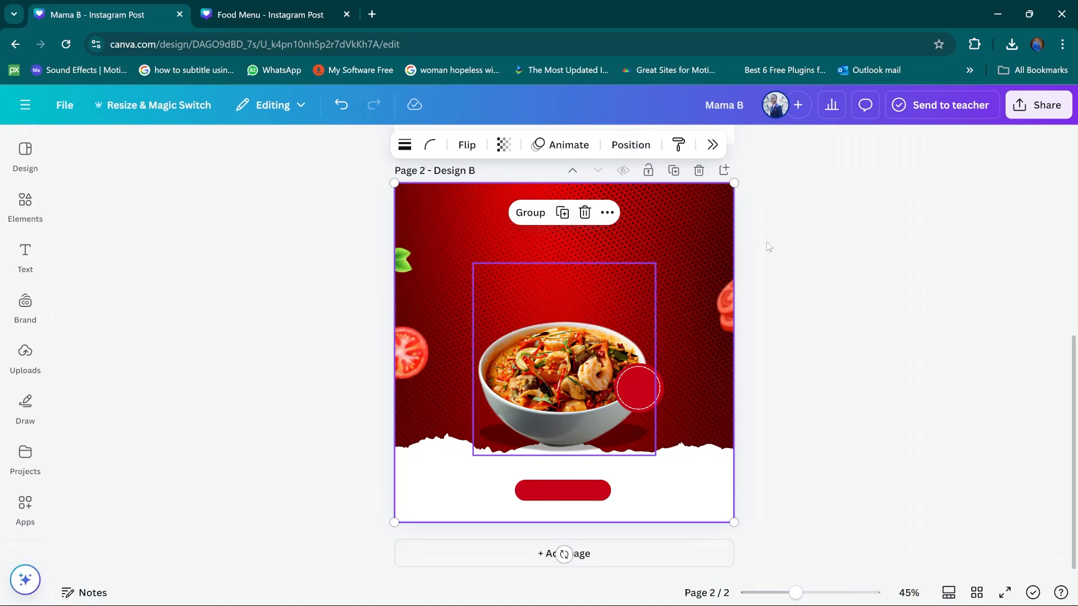
click(767, 247)
Step: Add a heading reading "Delicious" above the soup bowl and colour it white (#ffffff)
click(22, 248)
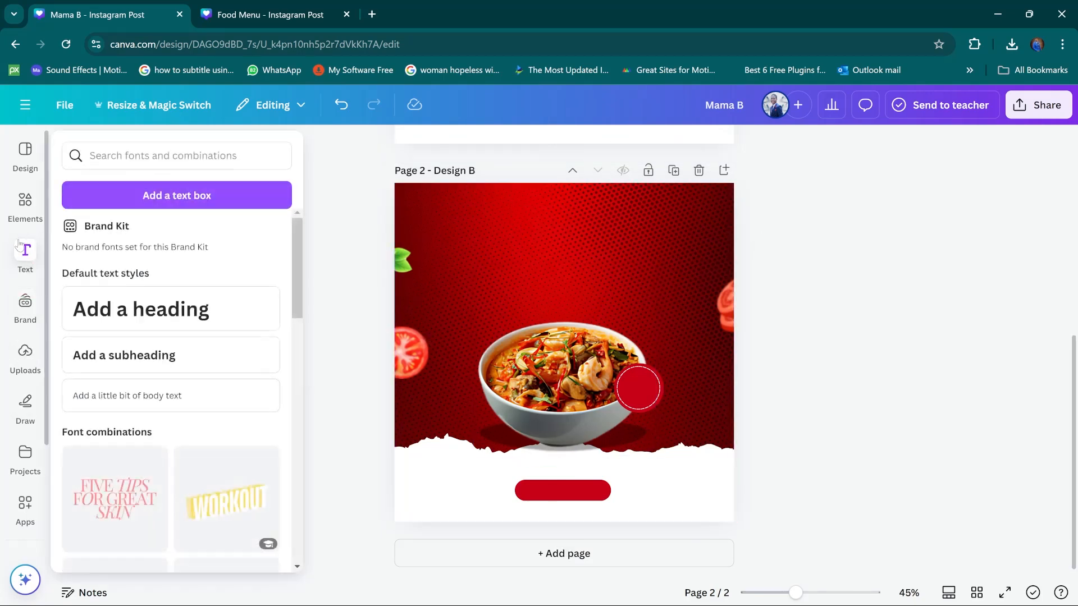
click(141, 309)
text(Delci)
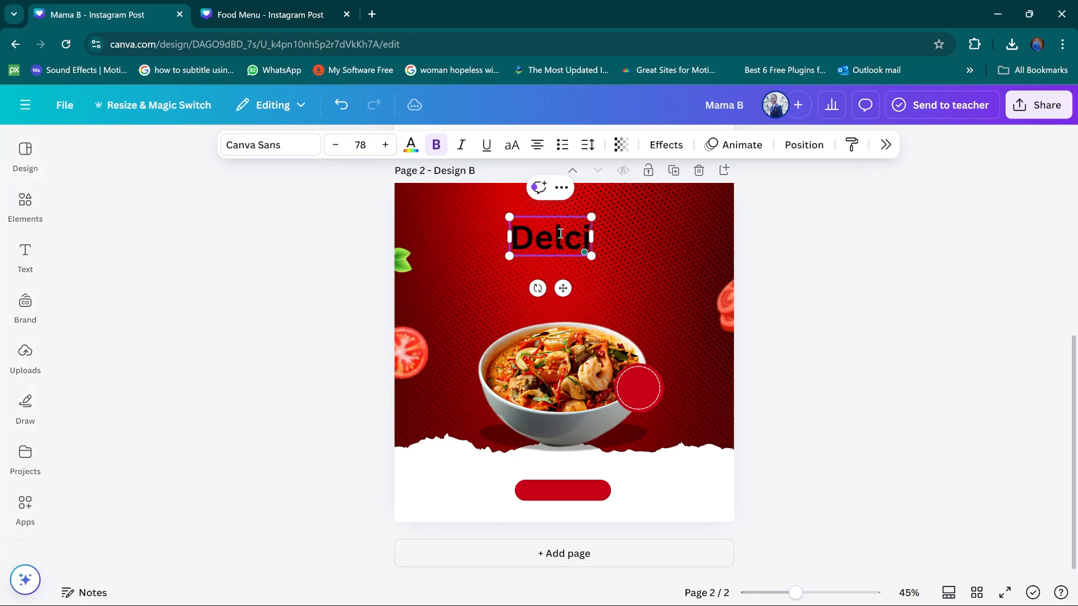
text(ous)
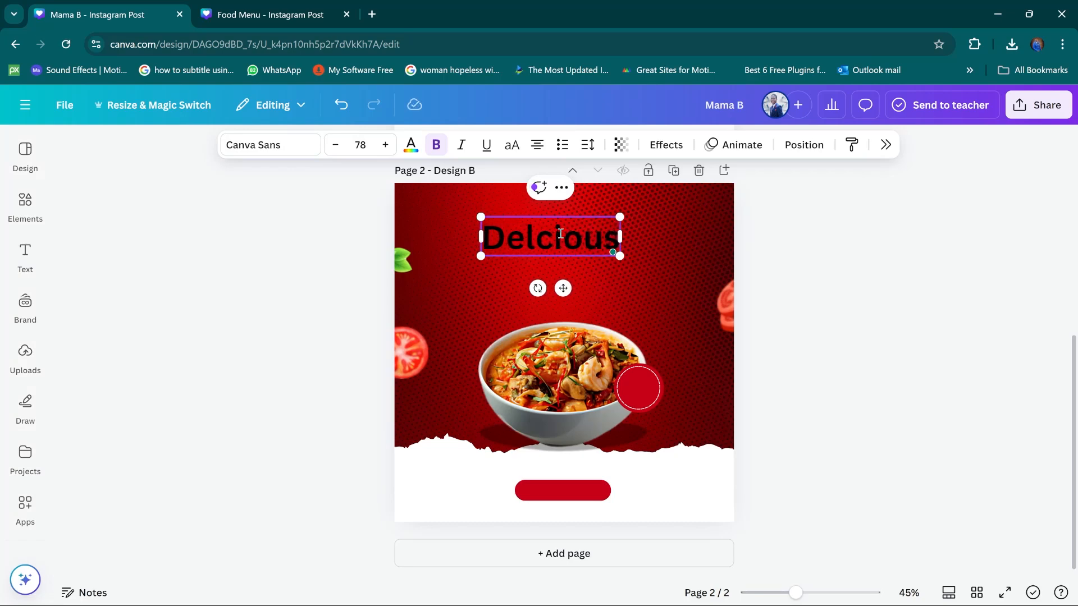
click(741, 277)
click(588, 240)
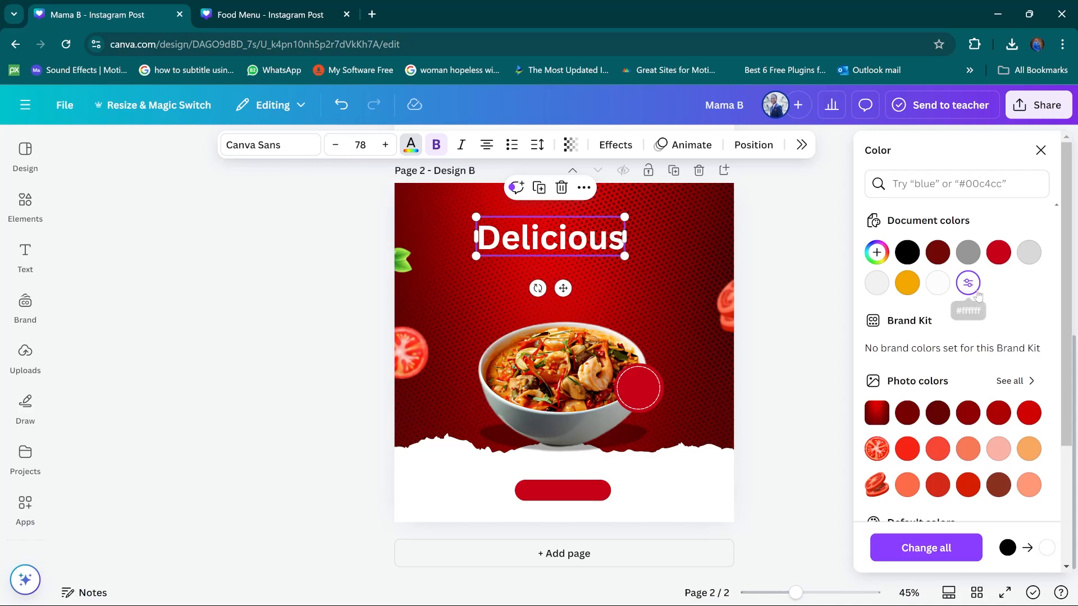
Step: Search the fonts for "style sc" and apply Style Script to the "Delicious" heading
click(270, 145)
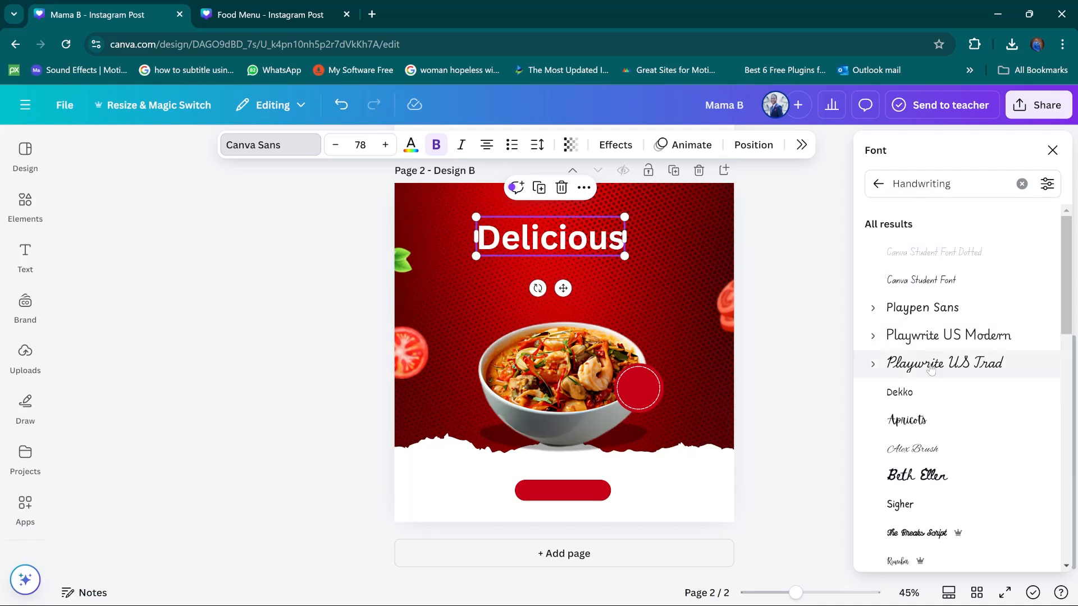
scroll(930, 369, down, 10)
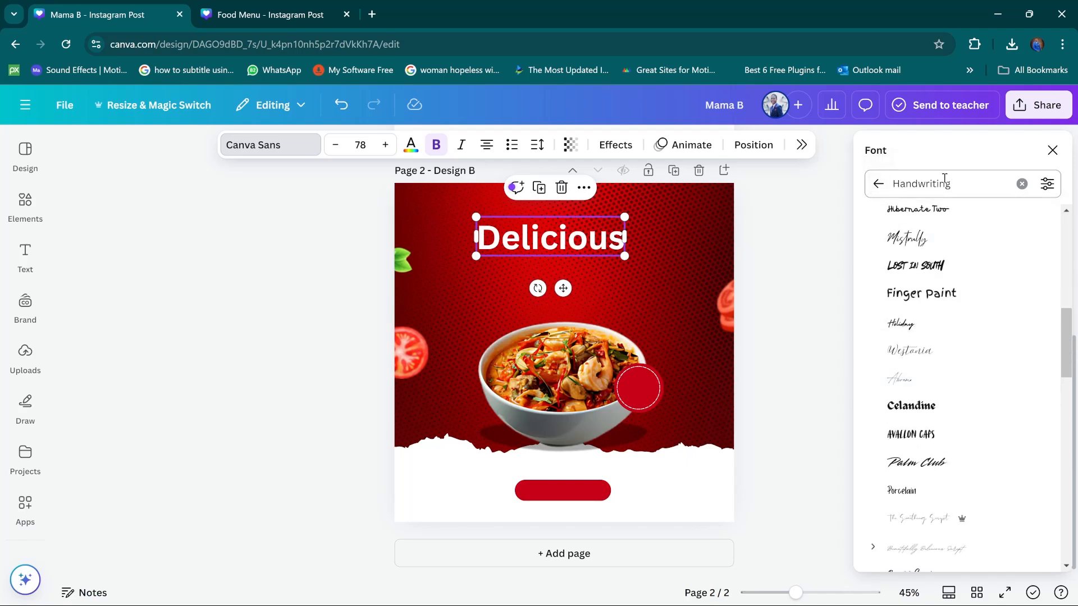
click(878, 183)
click(944, 185)
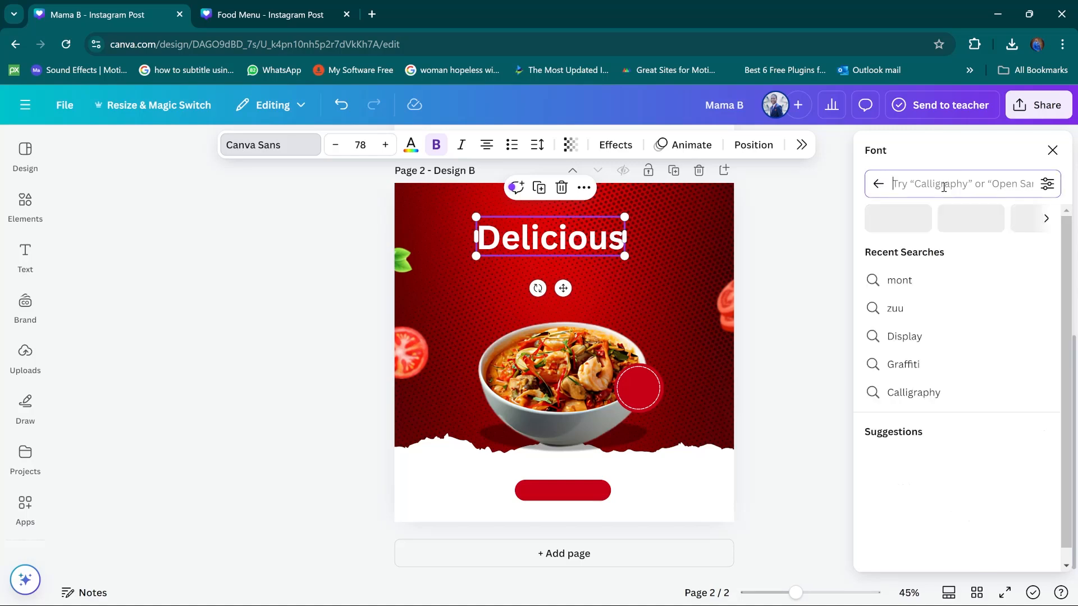
text(style sc)
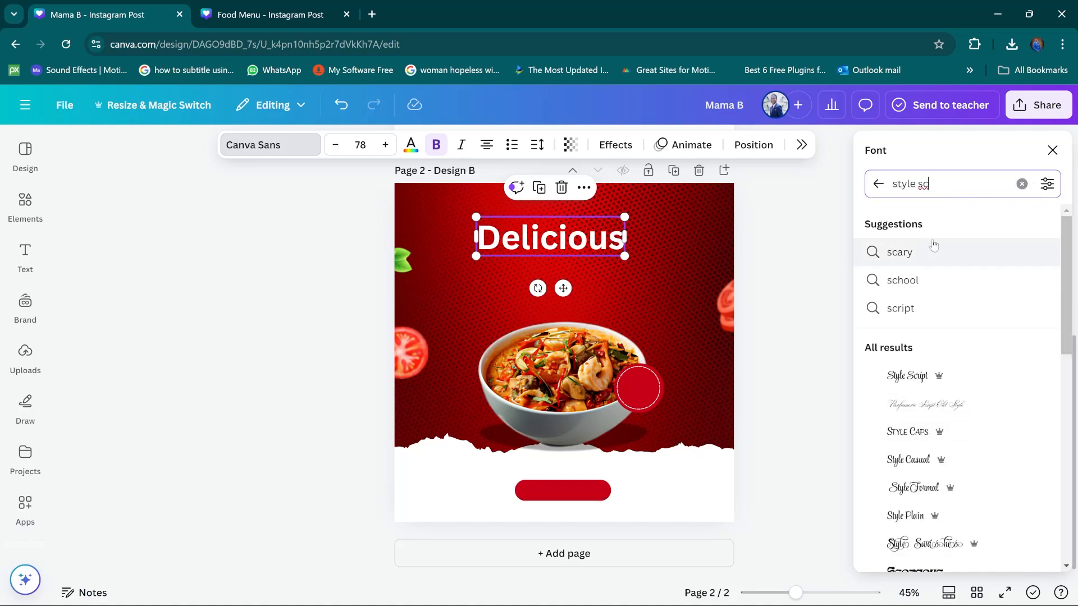
click(927, 377)
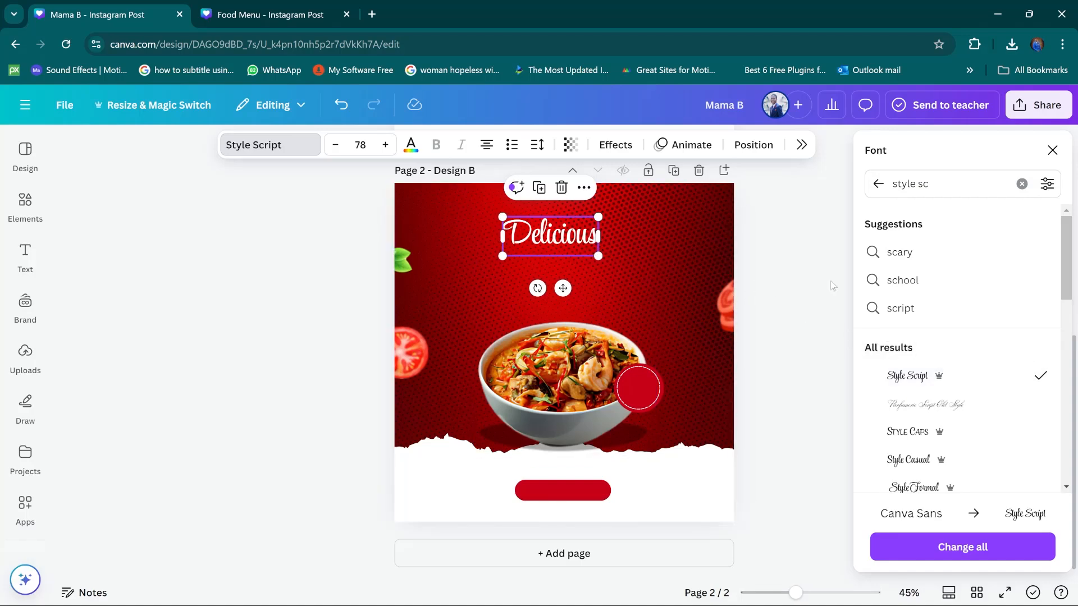
Step: Set the "Delicious" heading's font size to 96, centre it on the page, and recolour it orange (#ff7017)
click(367, 145)
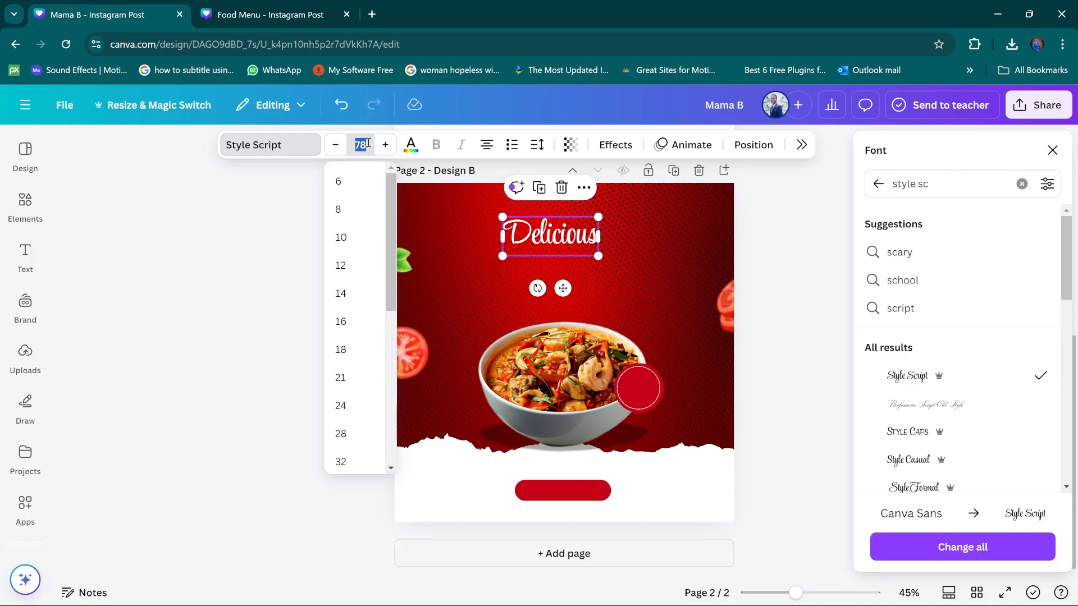
text(96)
key(Return)
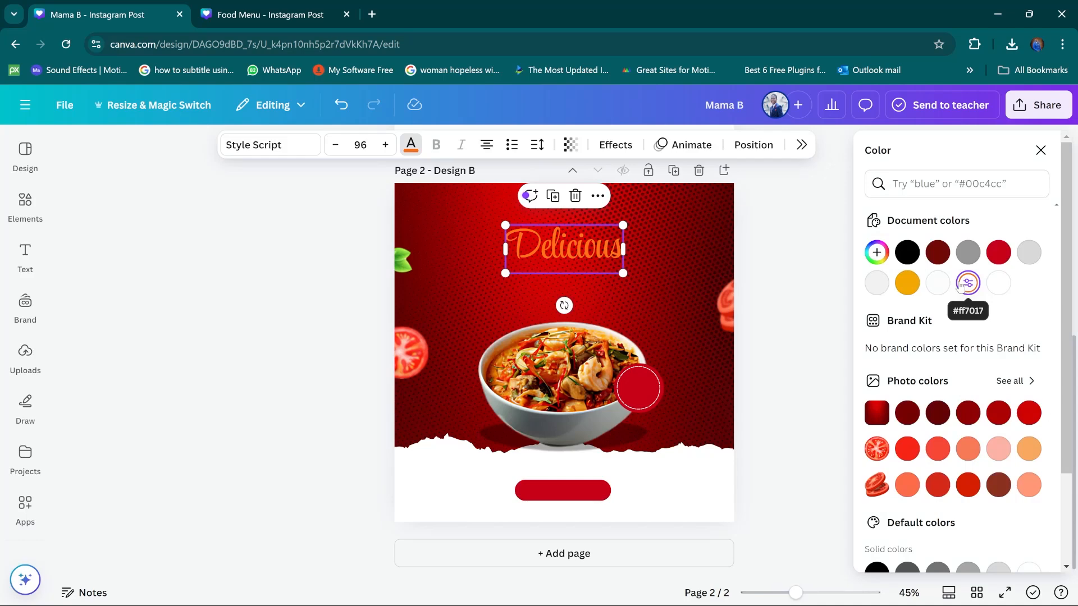
click(1040, 150)
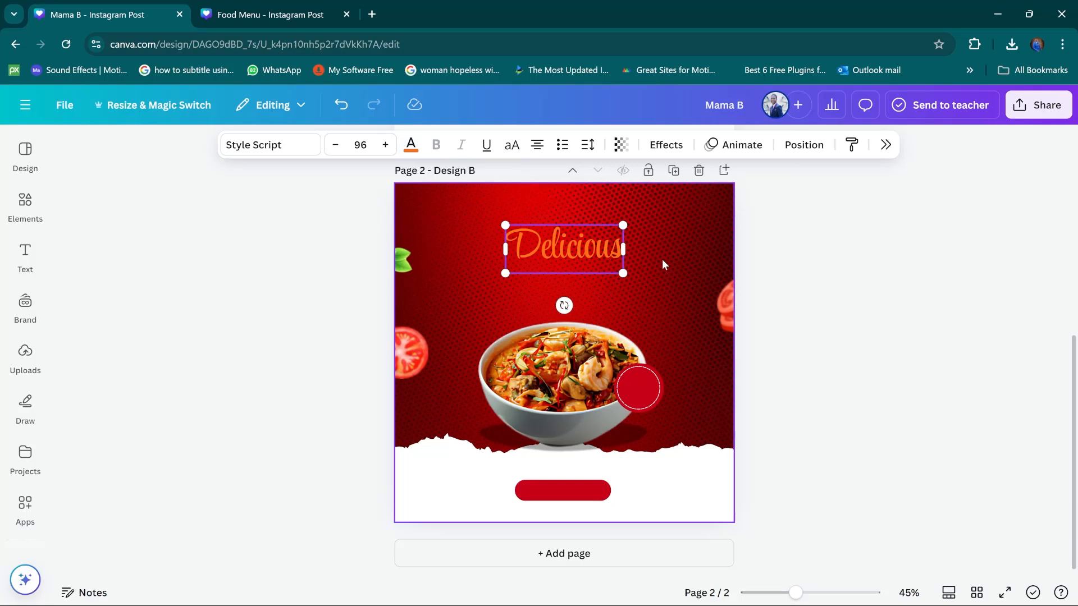
Step: Check the "Delicious" heading's centre alignment against the red background using the alignment options
key(ctrl+a)
click(820, 146)
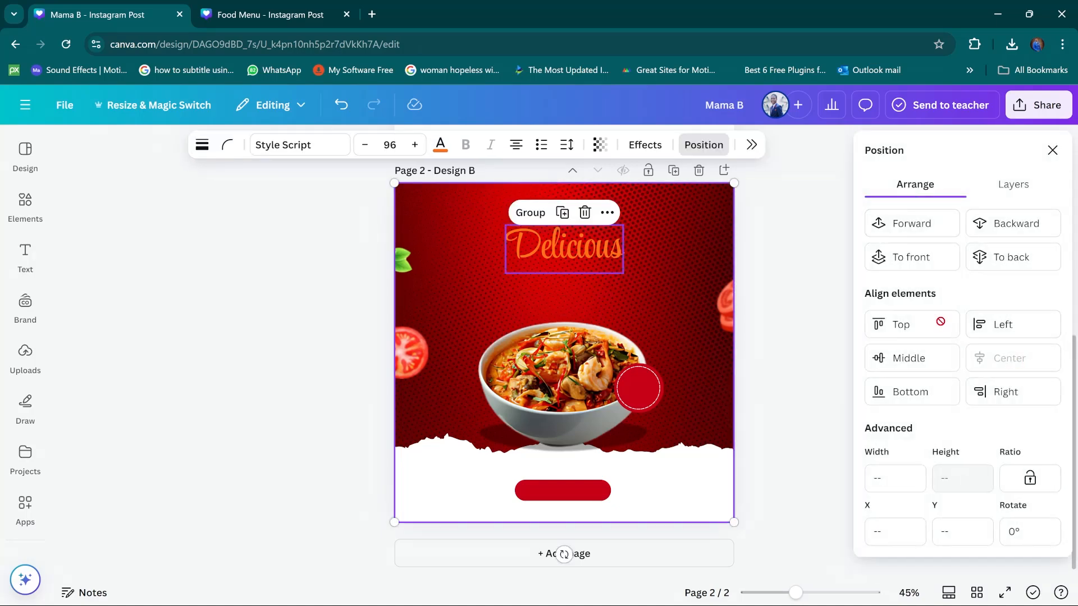
click(1052, 150)
click(747, 192)
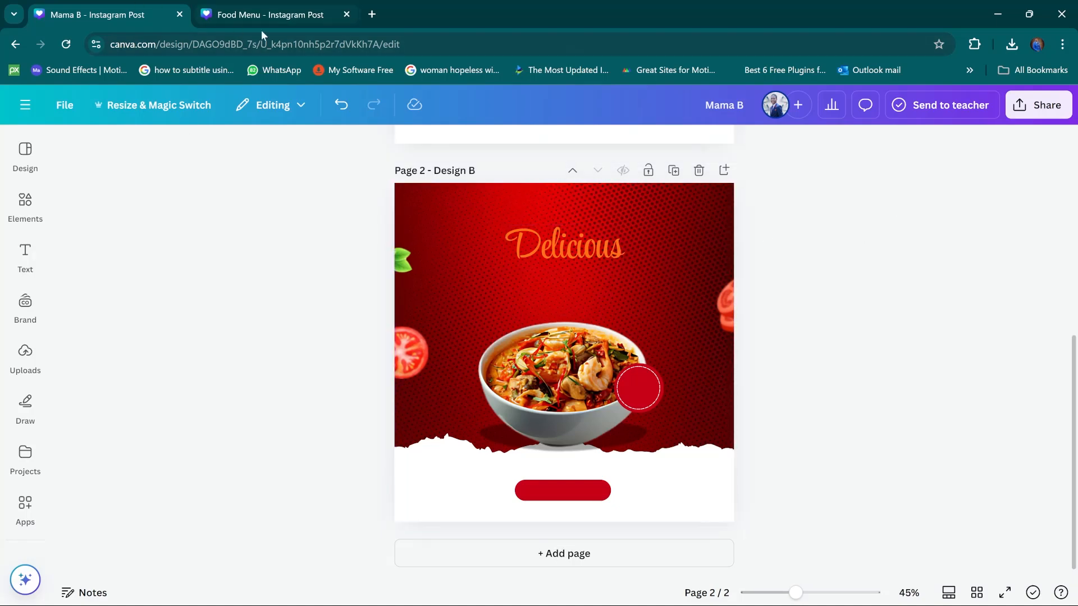
Step: Duplicate the "Delicious" heading, place the copy directly beneath it, and change the copy's text to "Food Menu"
click(581, 243)
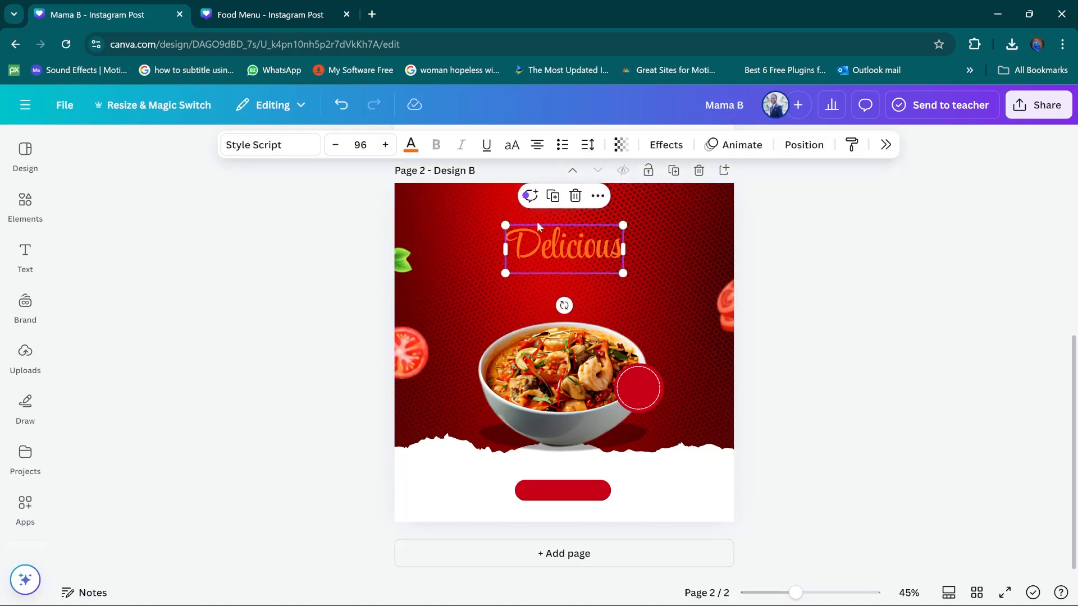
click(550, 196)
drag(587, 261, 570, 284)
double_click(573, 286)
text(Food)
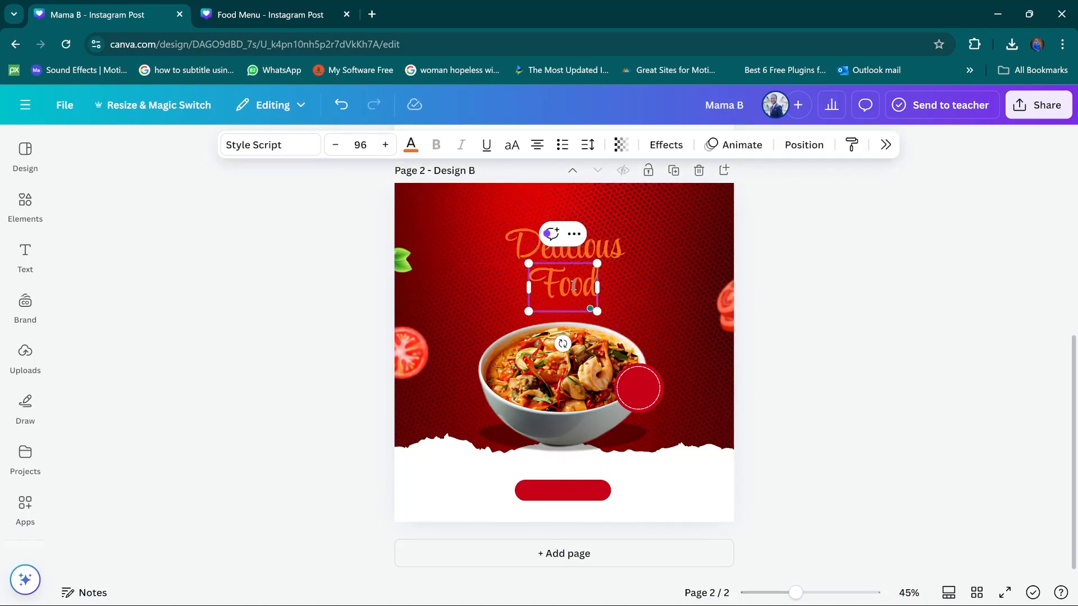
text( Menu)
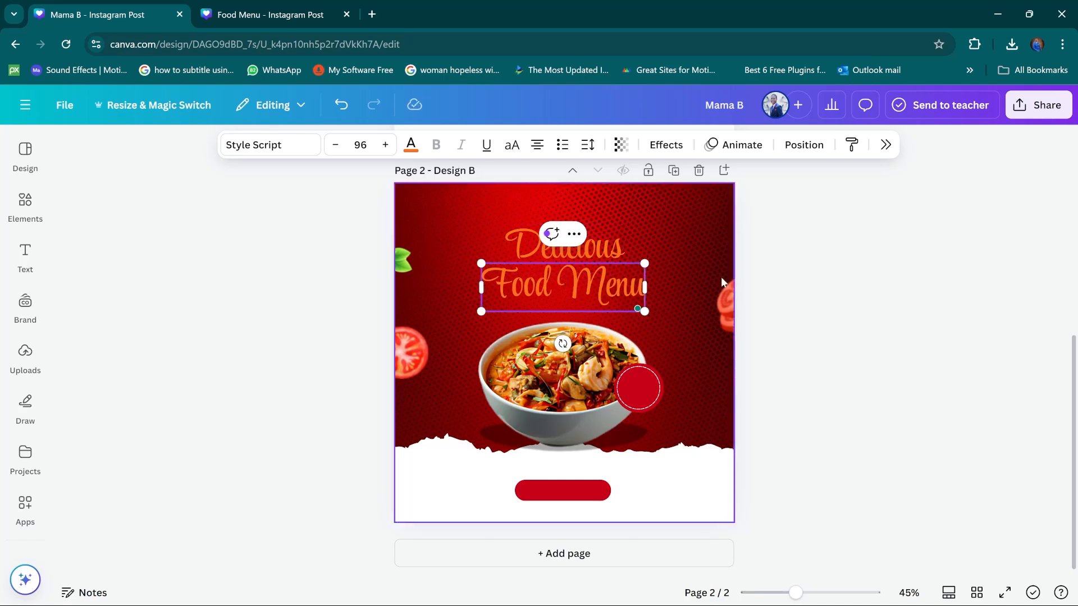
key(Escape)
Step: Switch the "Food Menu" text to uppercase, search the fonts for "zu", and apply Zuume Rough Bold
click(622, 304)
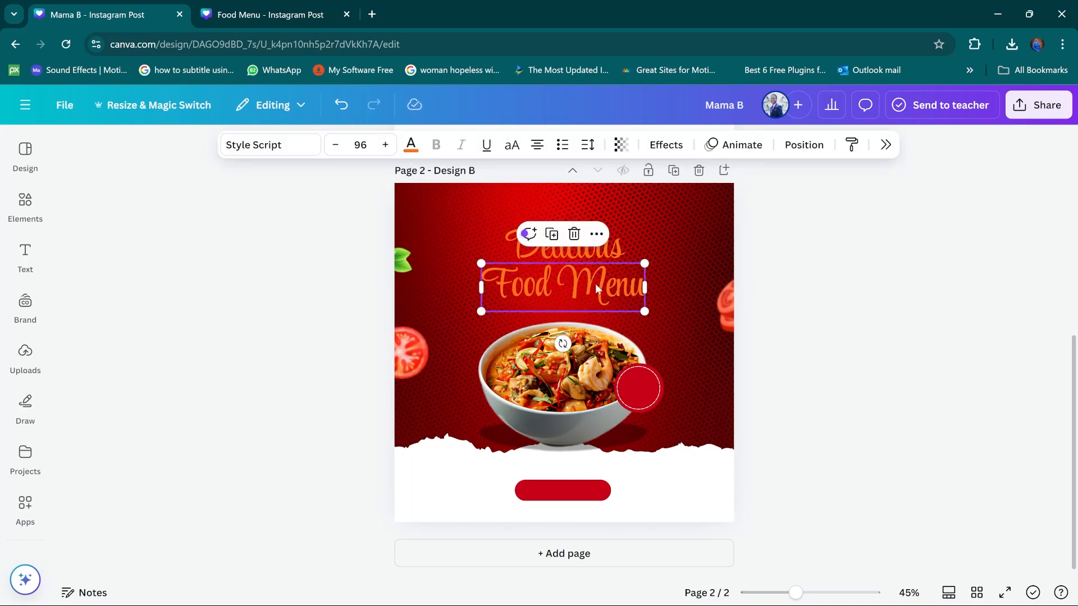
click(509, 145)
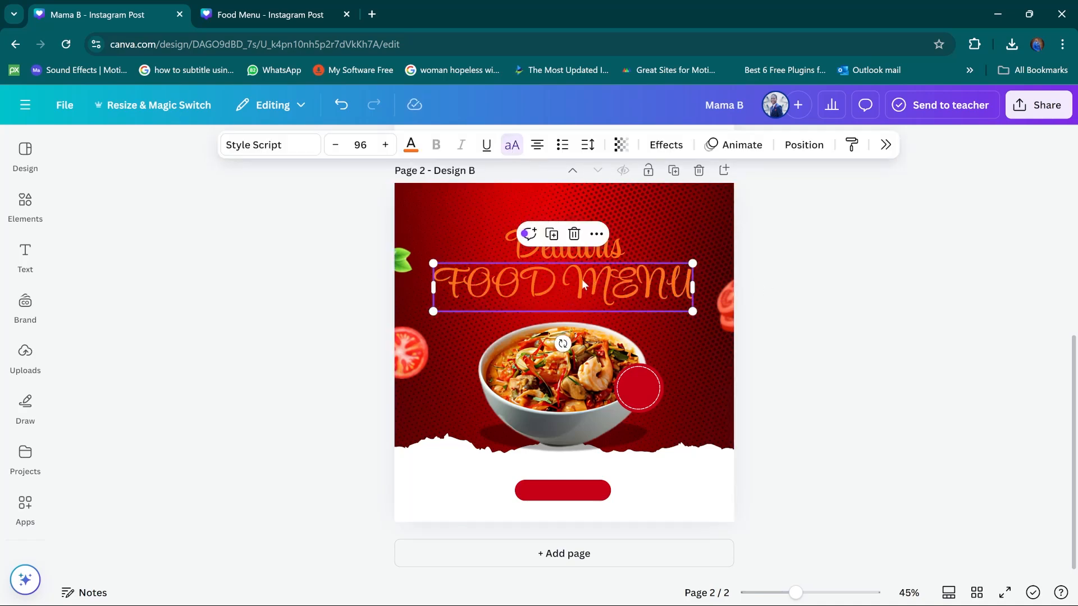
click(285, 149)
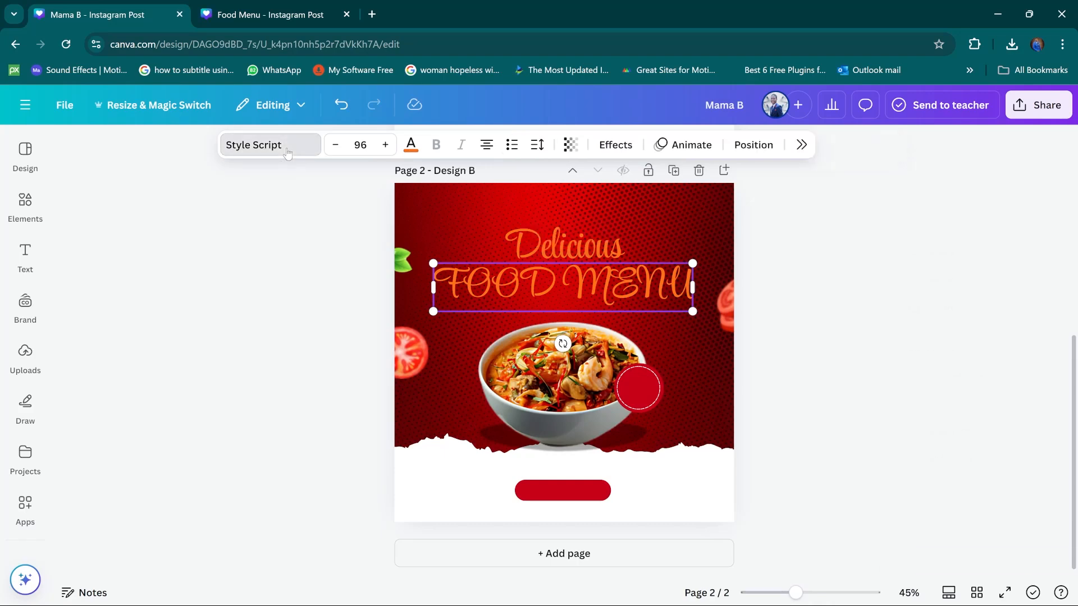
click(1021, 184)
text(zu)
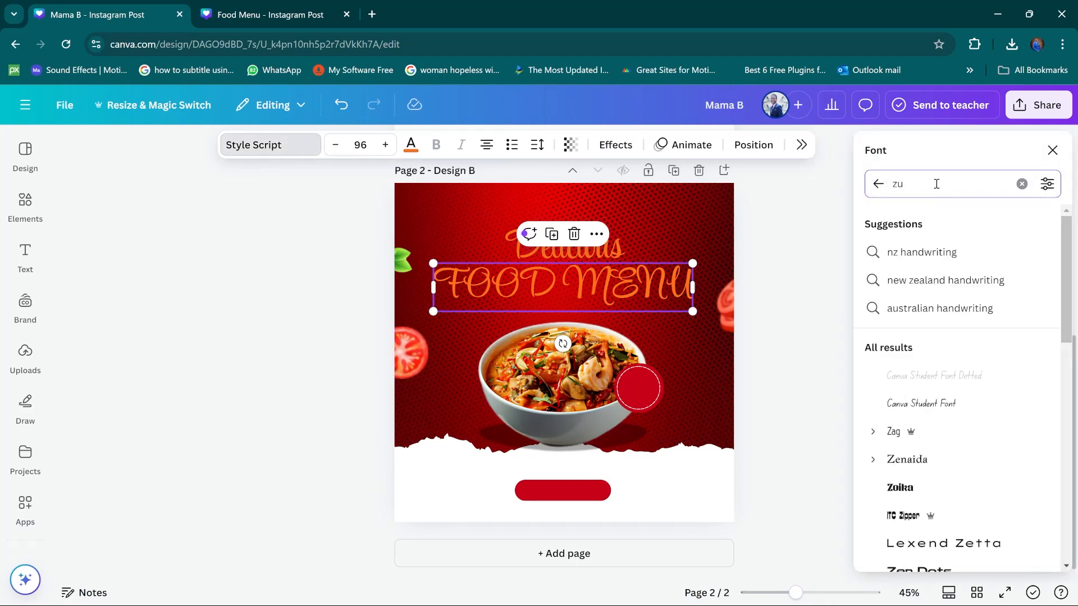
click(947, 263)
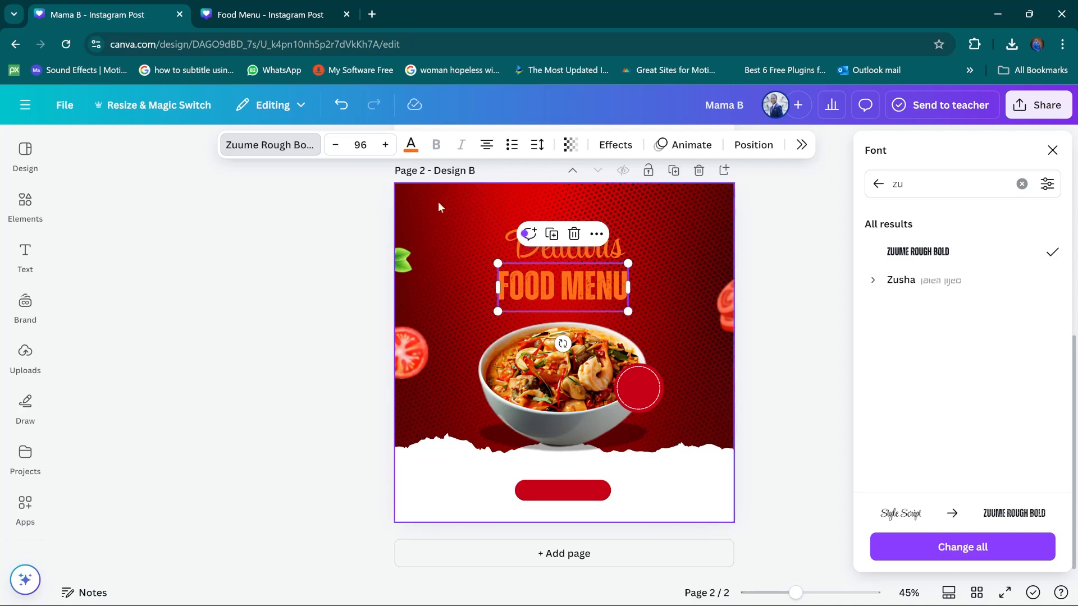
Step: Set the "FOOD MENU" text's font size to 144 and recolour it white (#ffffff)
click(372, 144)
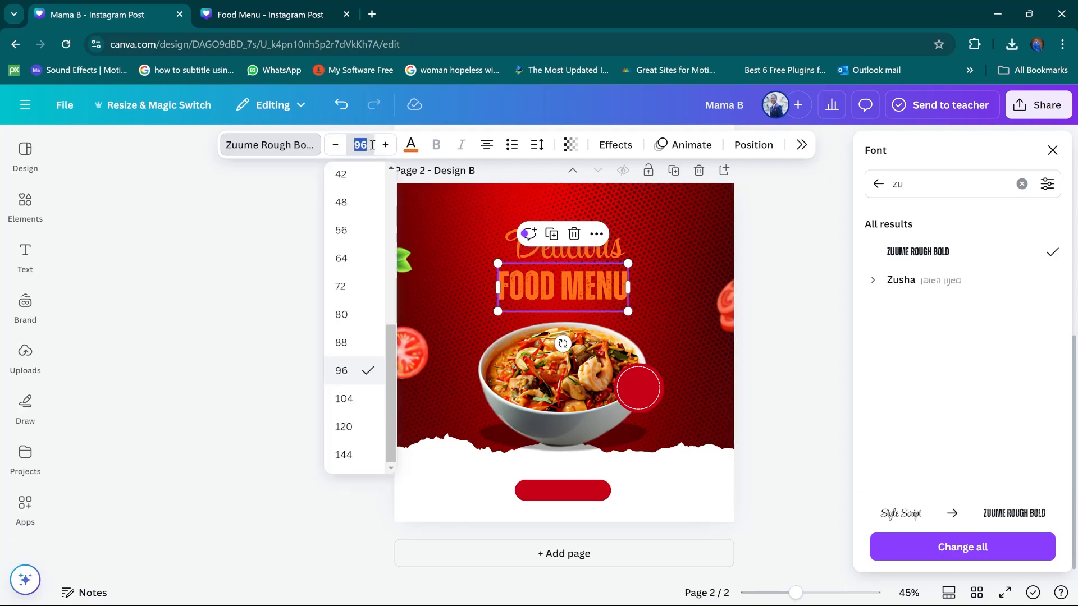
text(144)
key(Return)
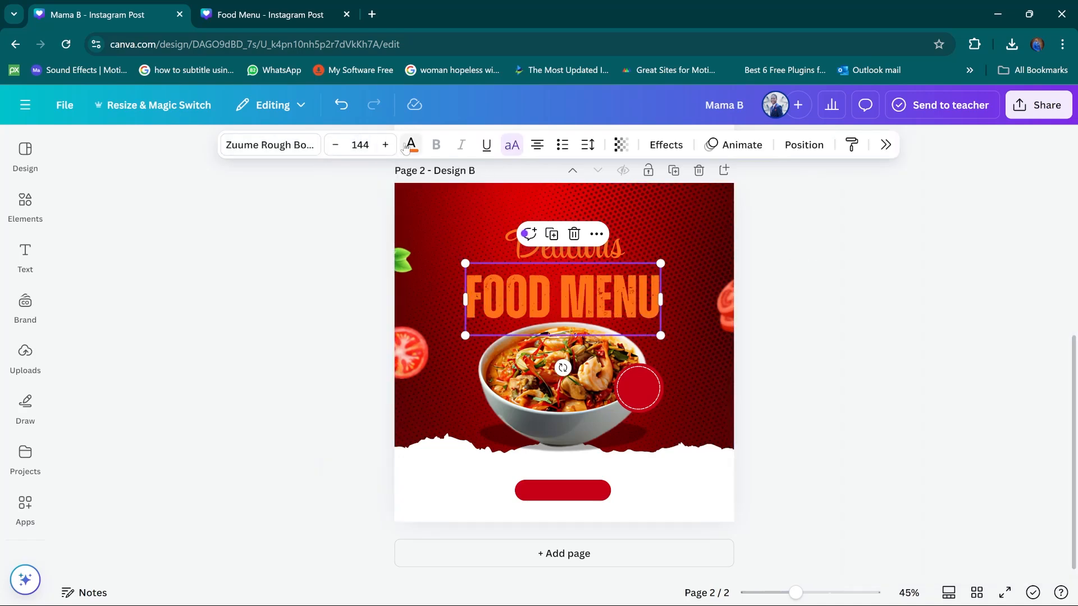
click(409, 144)
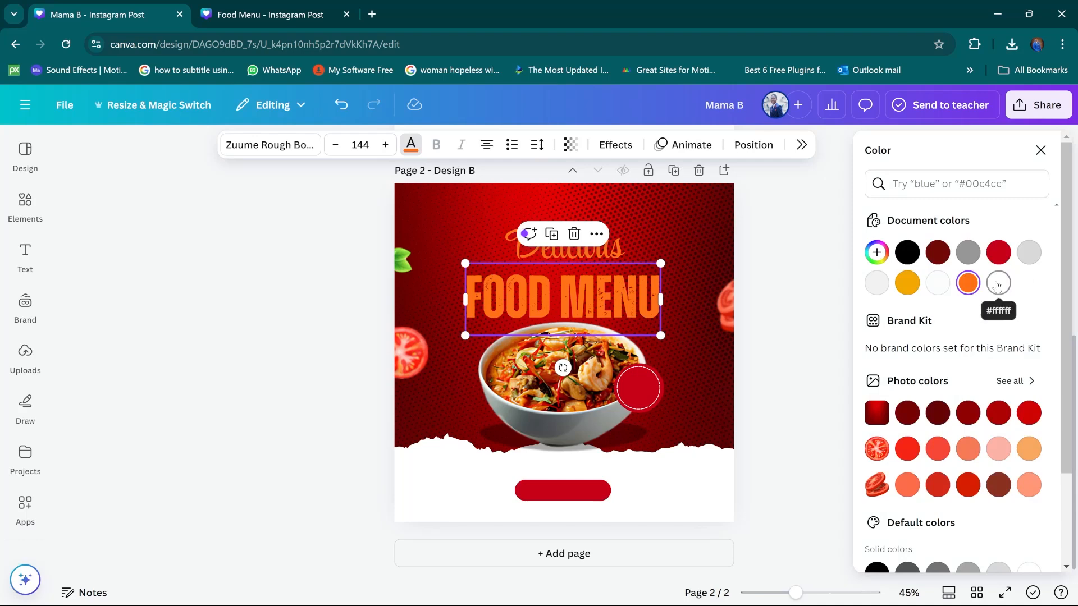
click(998, 285)
Step: Move "FOOD MENU" up close beneath "Delicious" and centre it horizontally on the red background
drag(547, 294, 551, 288)
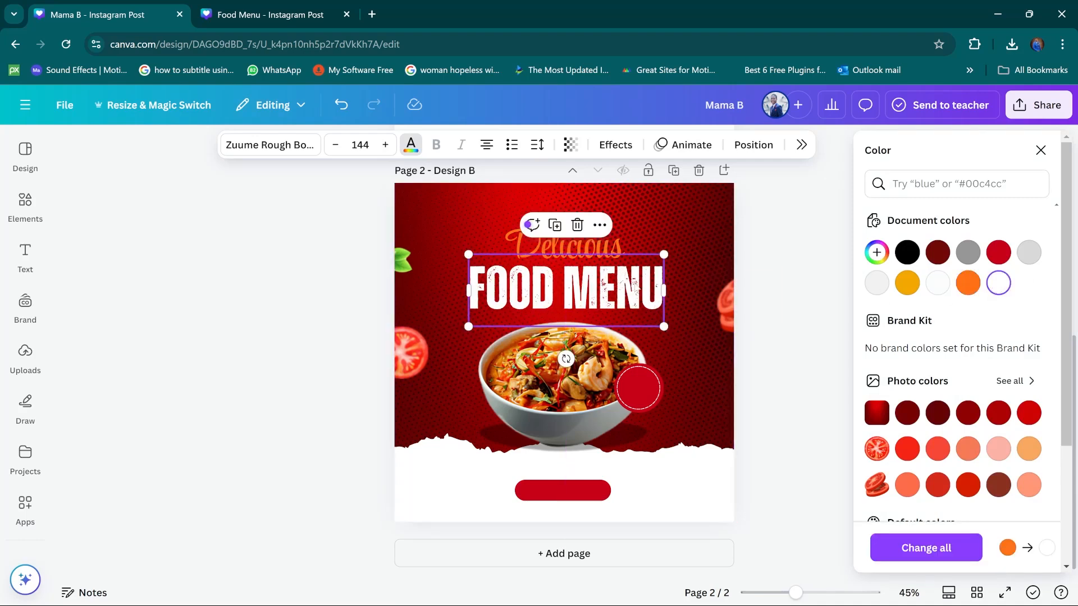
drag(603, 295, 603, 289)
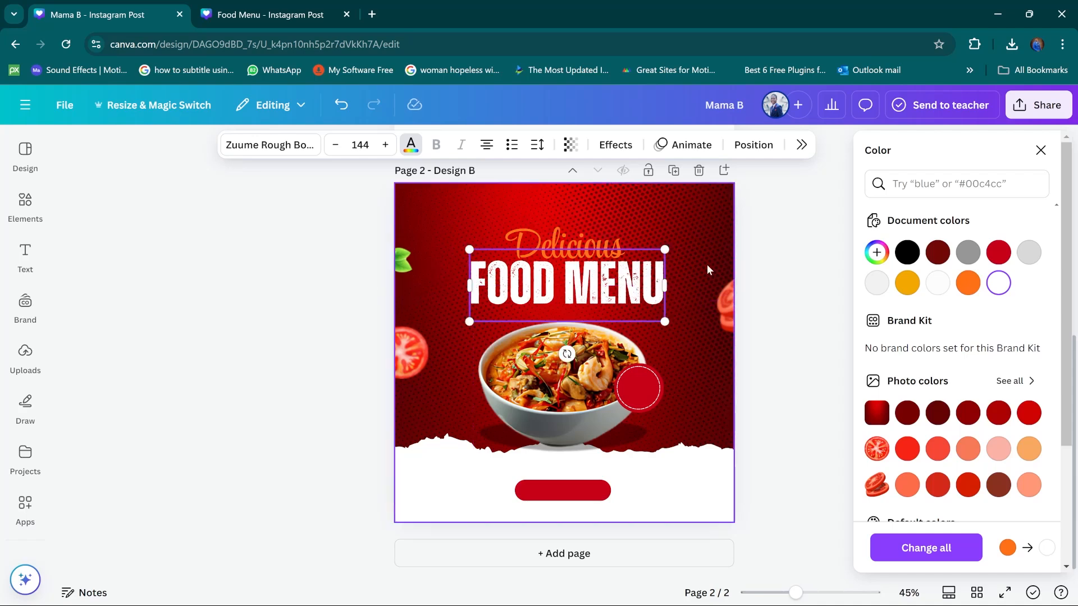
key(ctrl+a)
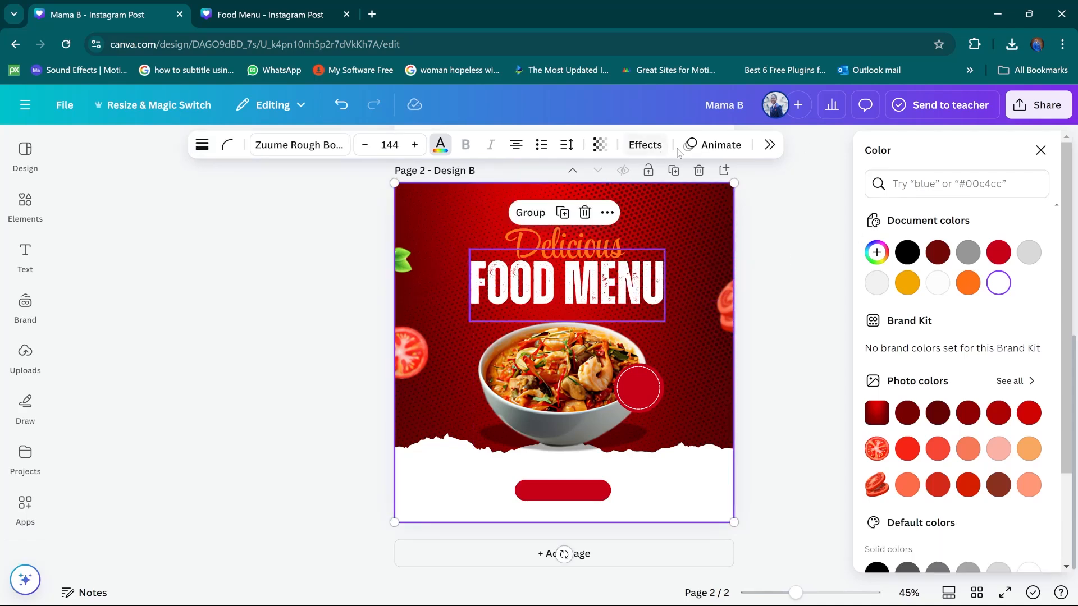
key(Escape)
key(Escape)
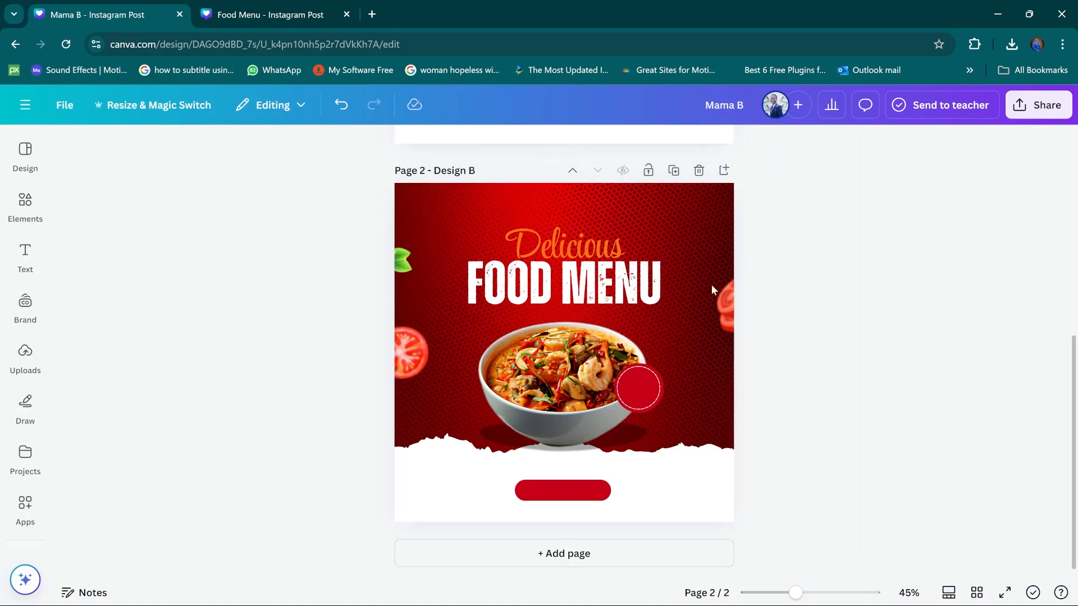
Step: Apply a Shadow effect to the "FOOD MENU" text with an offset of 42
click(632, 293)
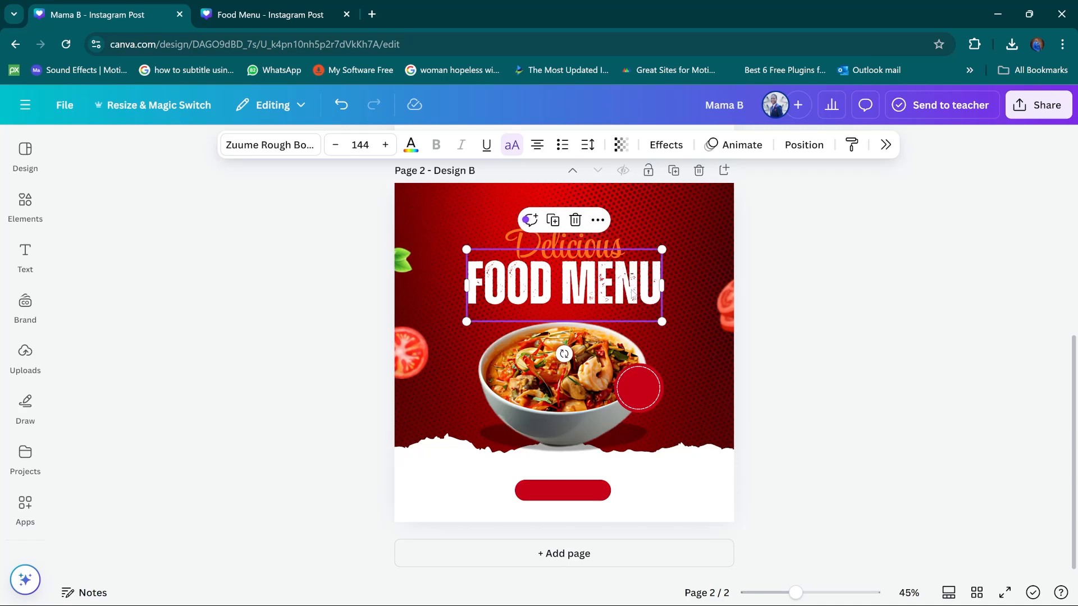
click(662, 148)
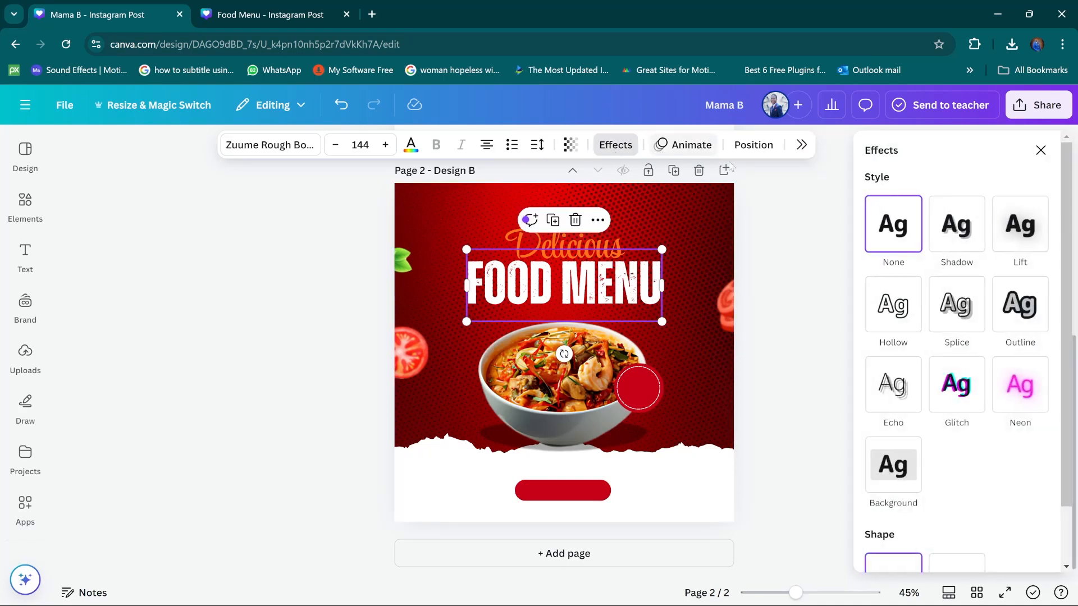
click(958, 222)
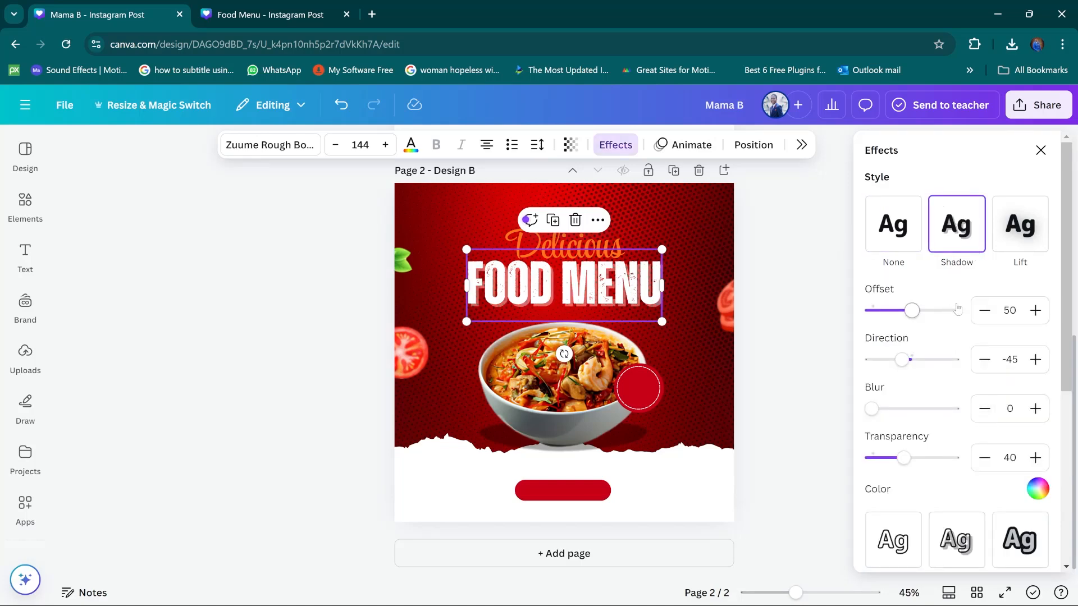
double_click(1016, 308)
text(42)
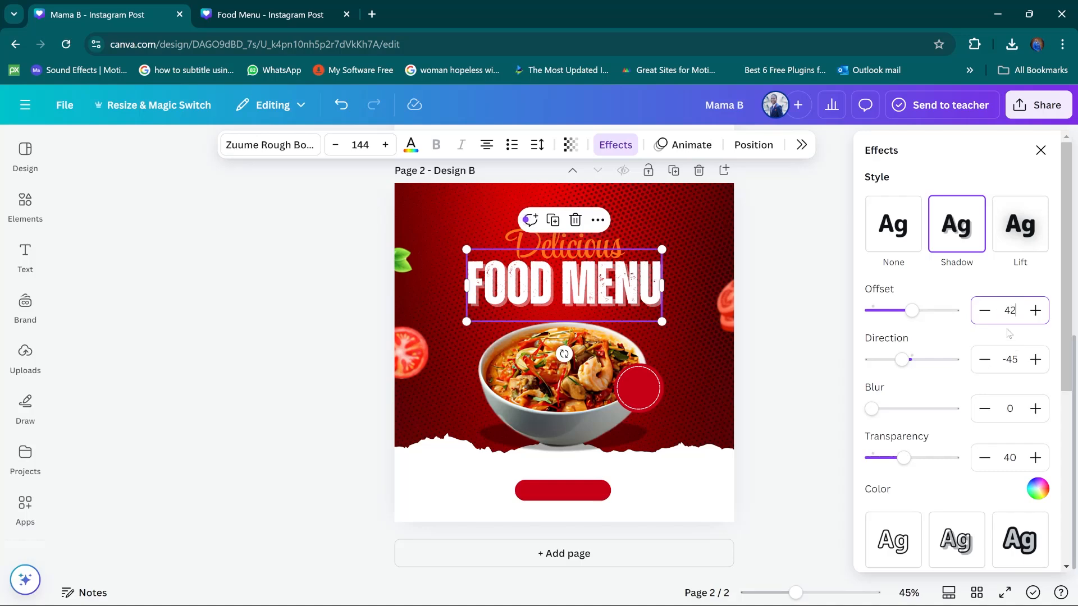
click(983, 329)
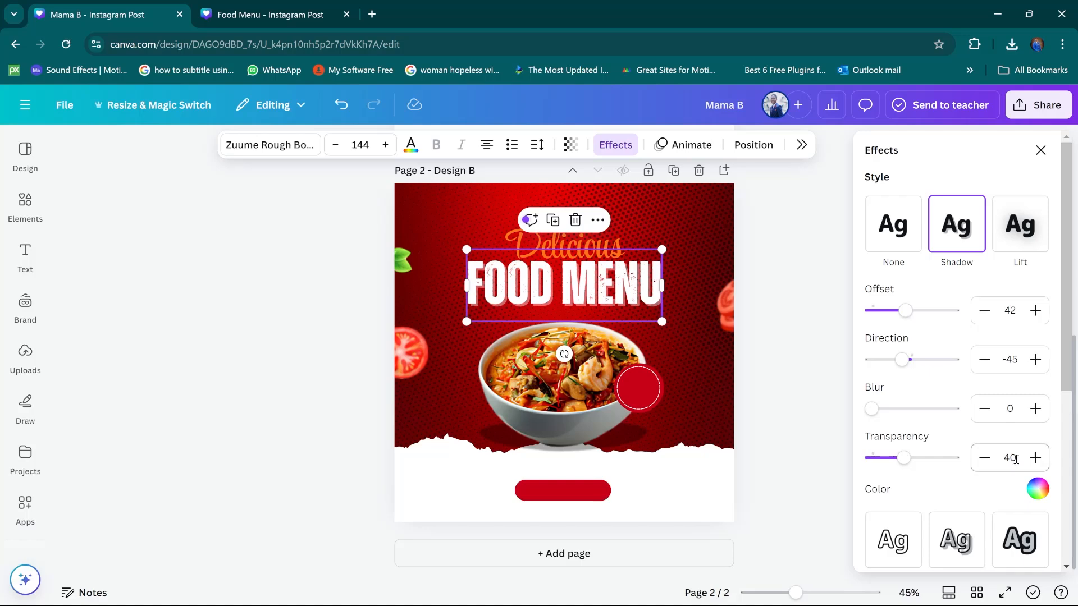
Step: Set the "FOOD MENU" shadow's transparency to 28 and its colour to black
drag(1016, 460, 1005, 458)
text(28)
key(Return)
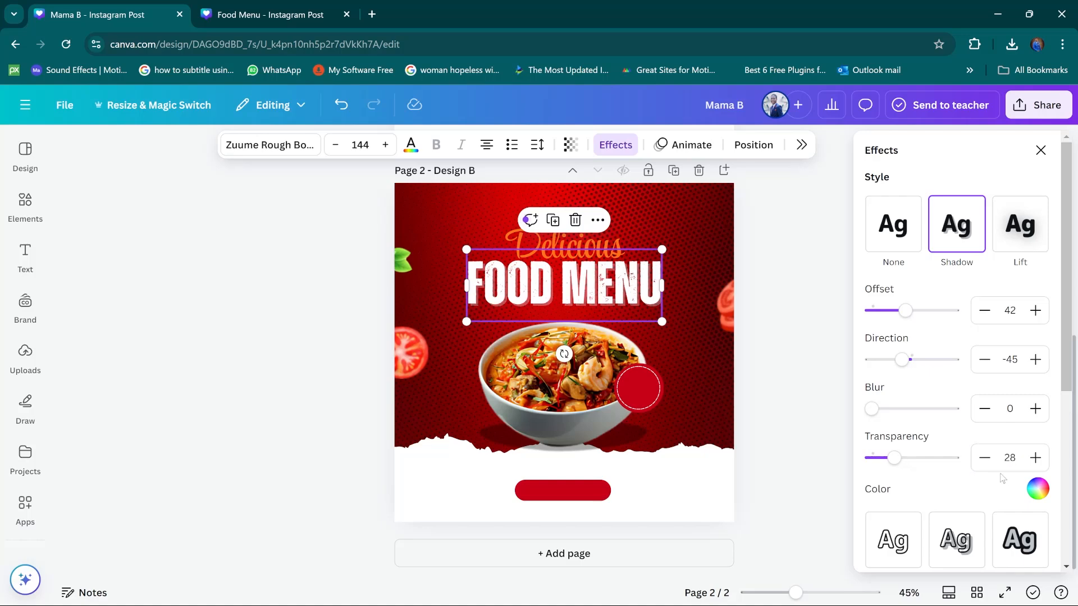
click(1038, 489)
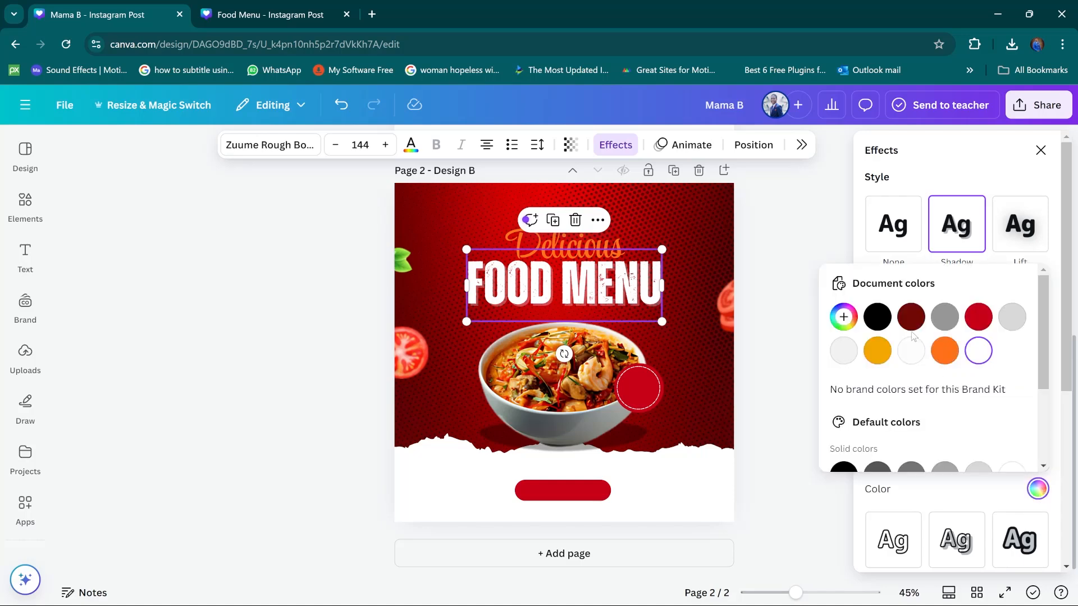
click(878, 317)
key(Escape)
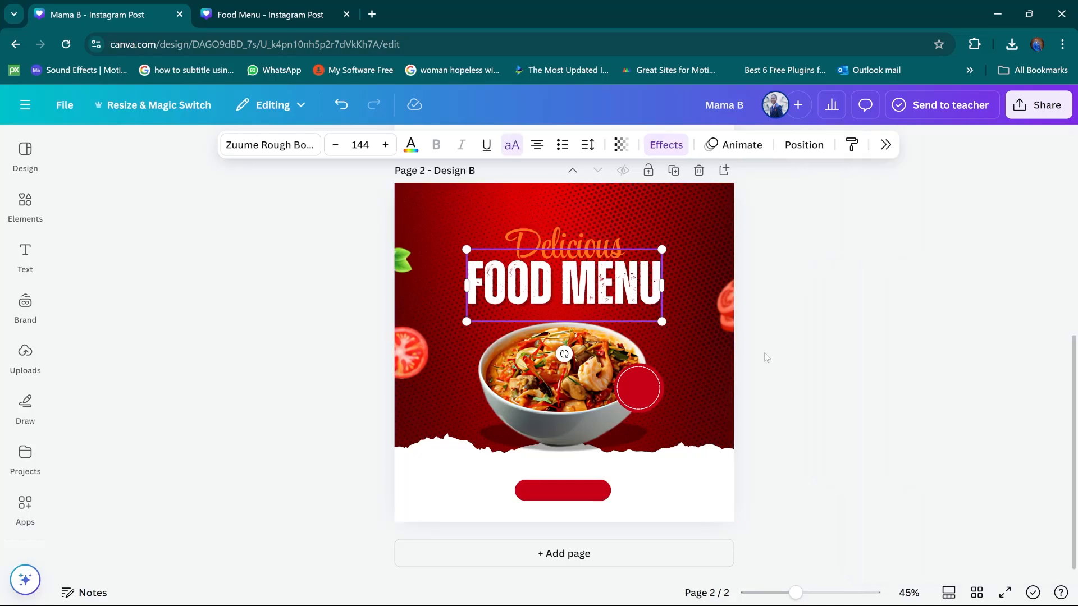
click(794, 312)
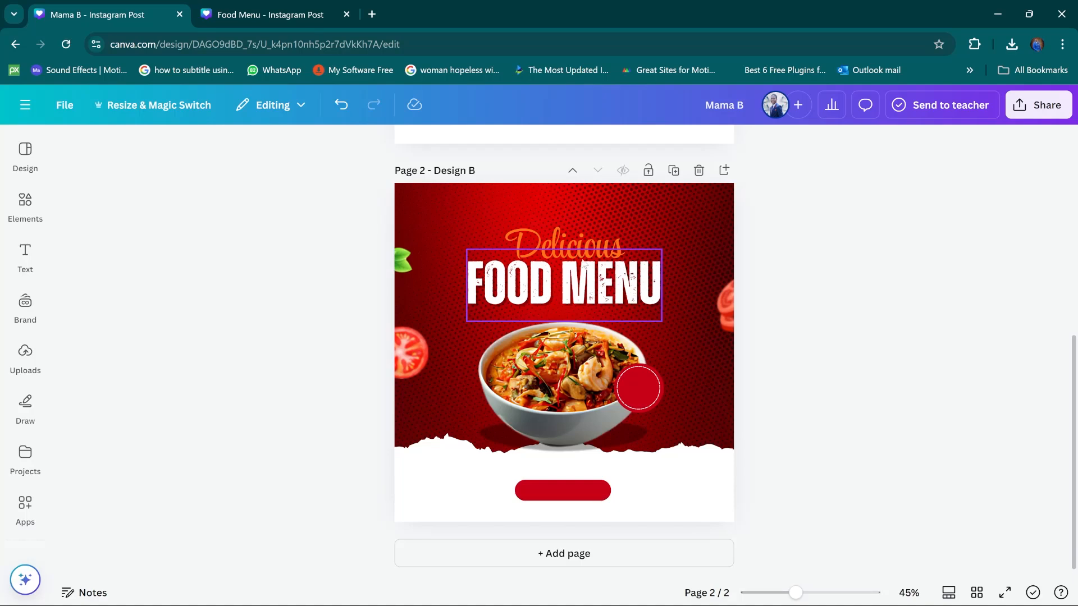
Step: Add a body text box and place it centred between "FOOD MENU" and the soup bowl
click(24, 252)
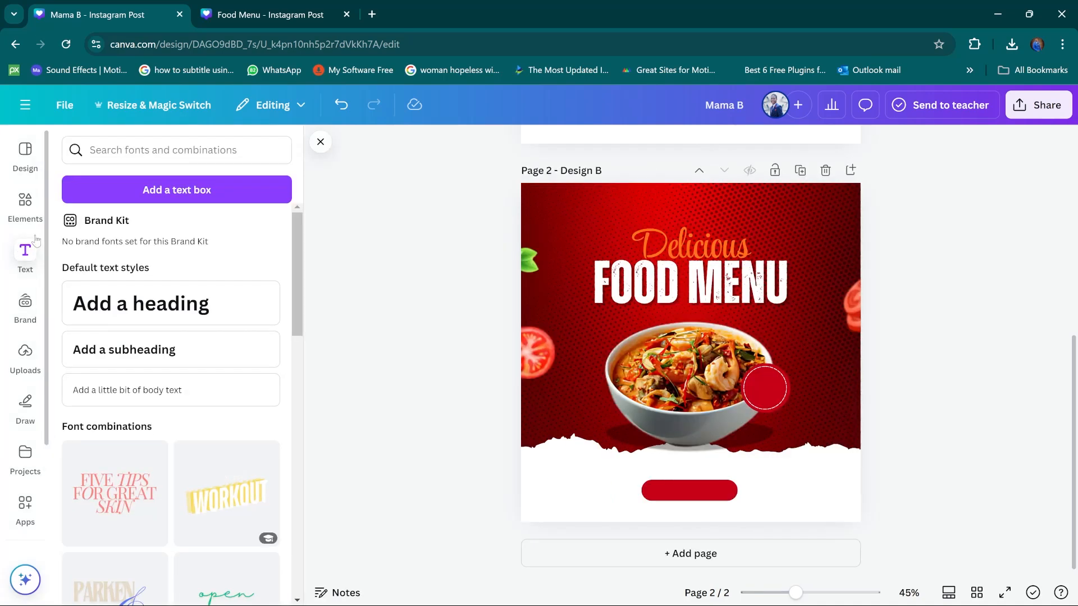
click(207, 348)
key(ctrl+z)
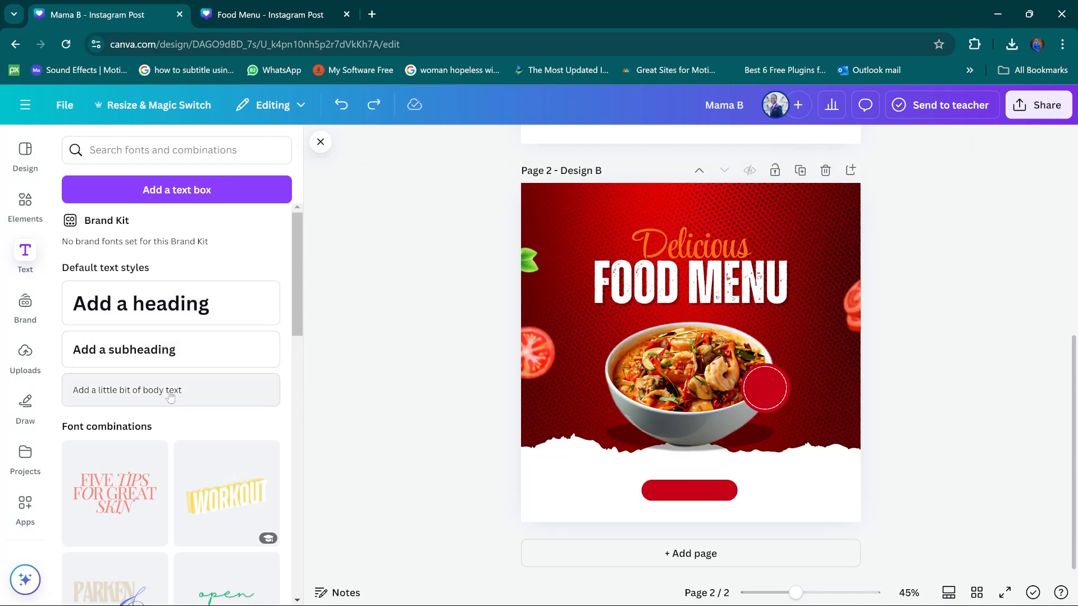
click(170, 396)
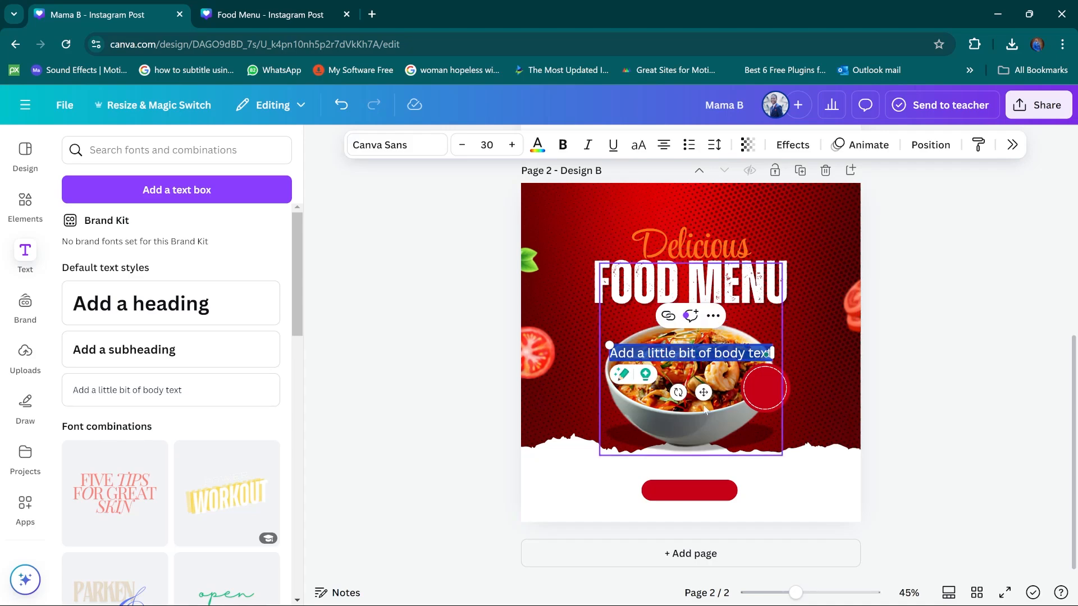
drag(703, 392, 700, 355)
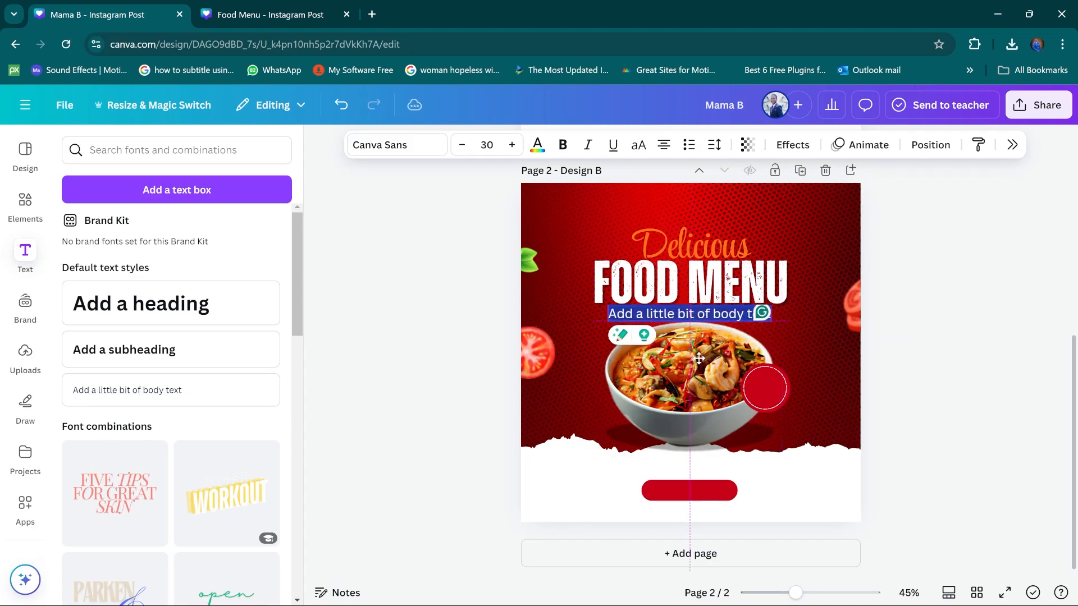
Step: Set the new body text's font to Roboto and colour it white (#ffffff)
click(398, 156)
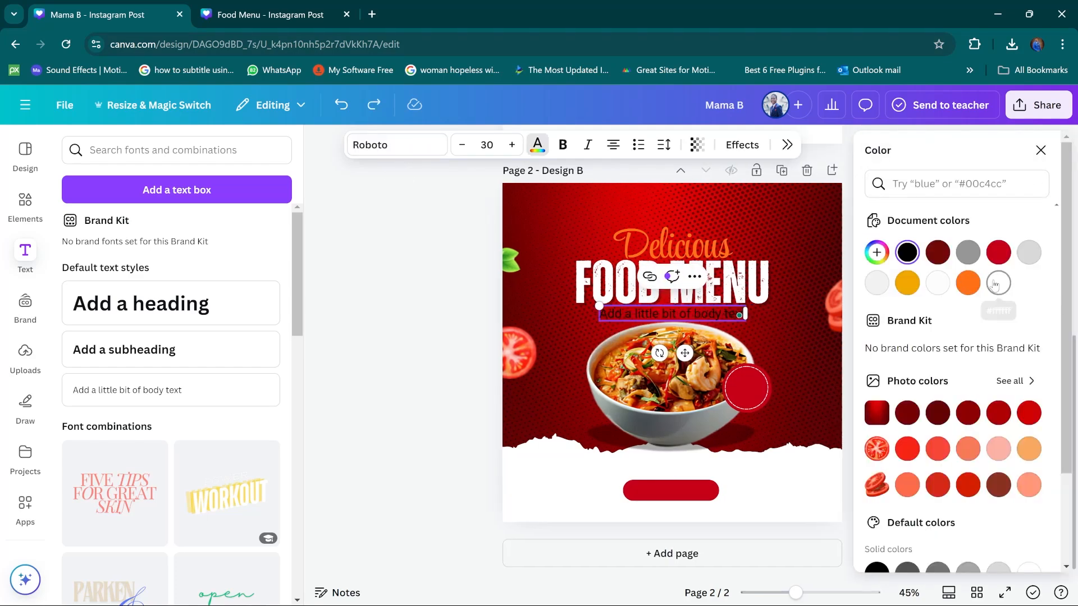
click(999, 286)
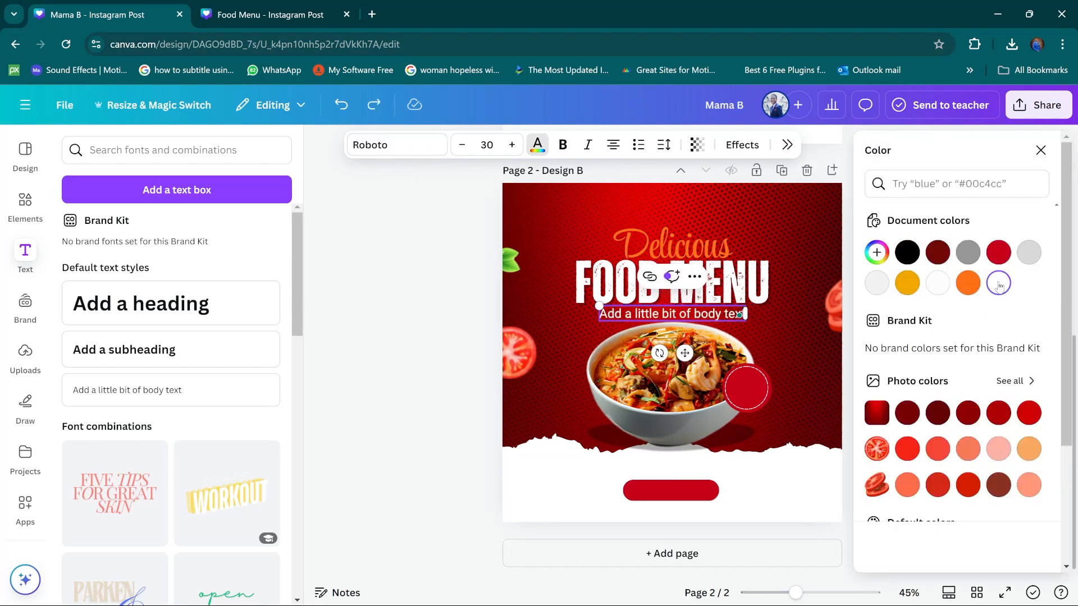
click(448, 240)
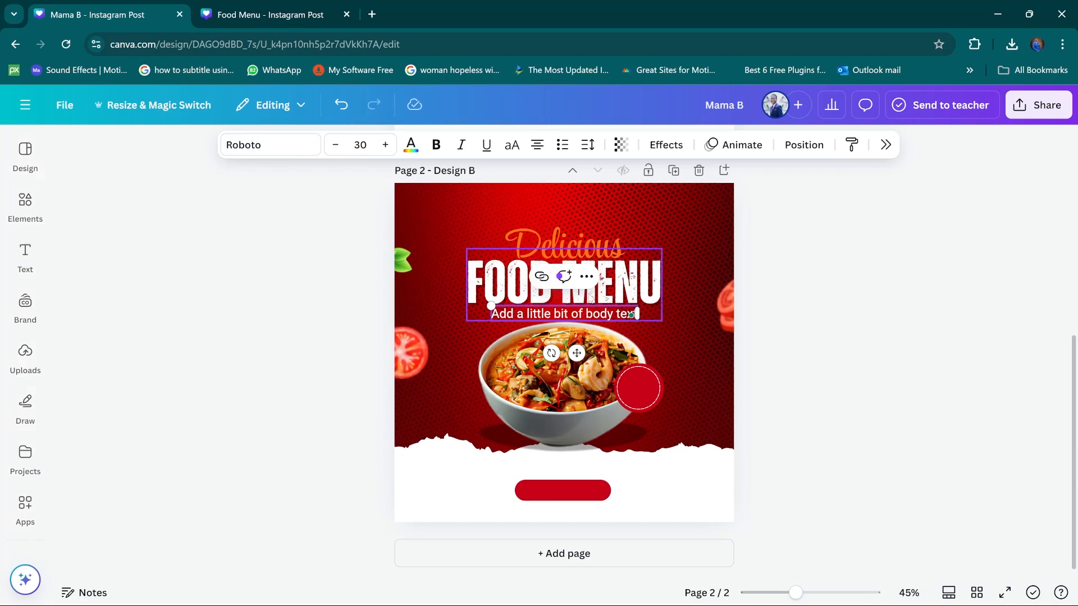
Step: Check the tagline beneath "FOOD MENU" in the Food Menu reference design and return to the Mama B design
click(258, 8)
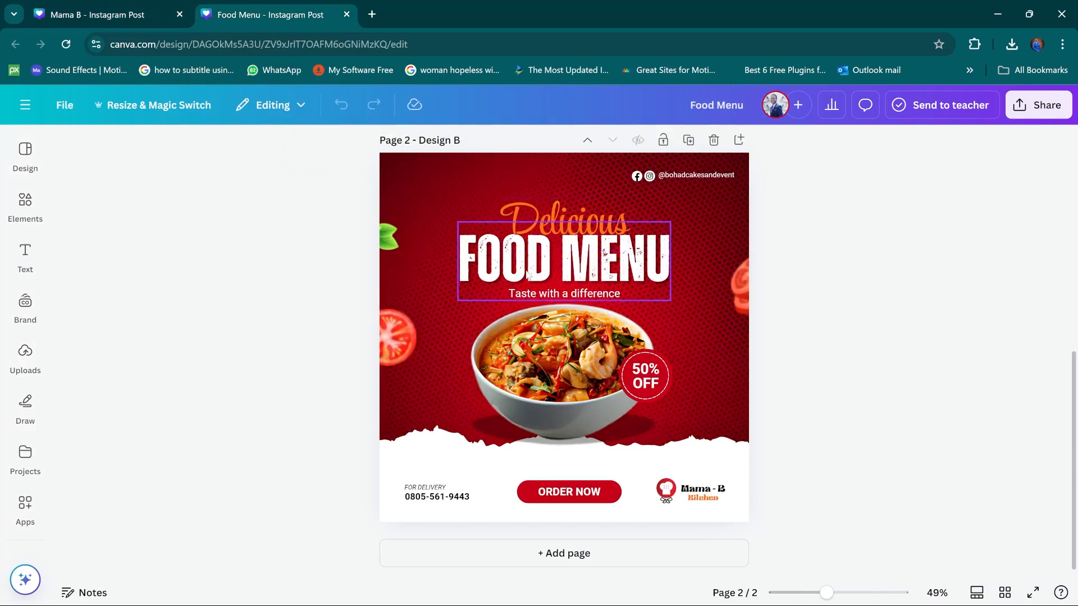
click(141, 8)
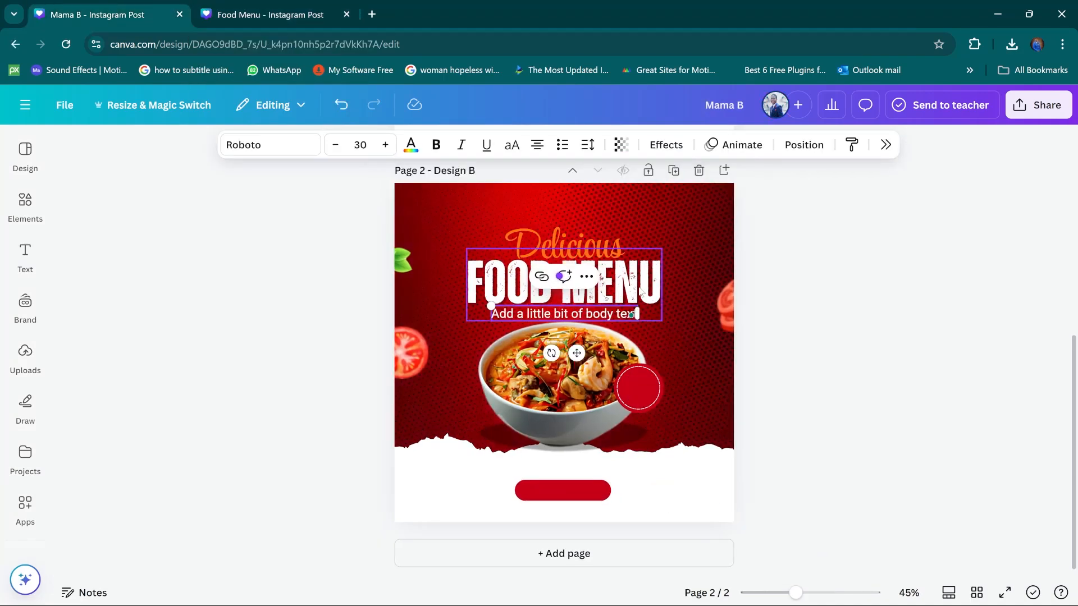
Step: Replace the placeholder body text beneath "FOOD MENU" with the copied tagline "Taste with a difference"
key(Delete)
key(ctrl+v)
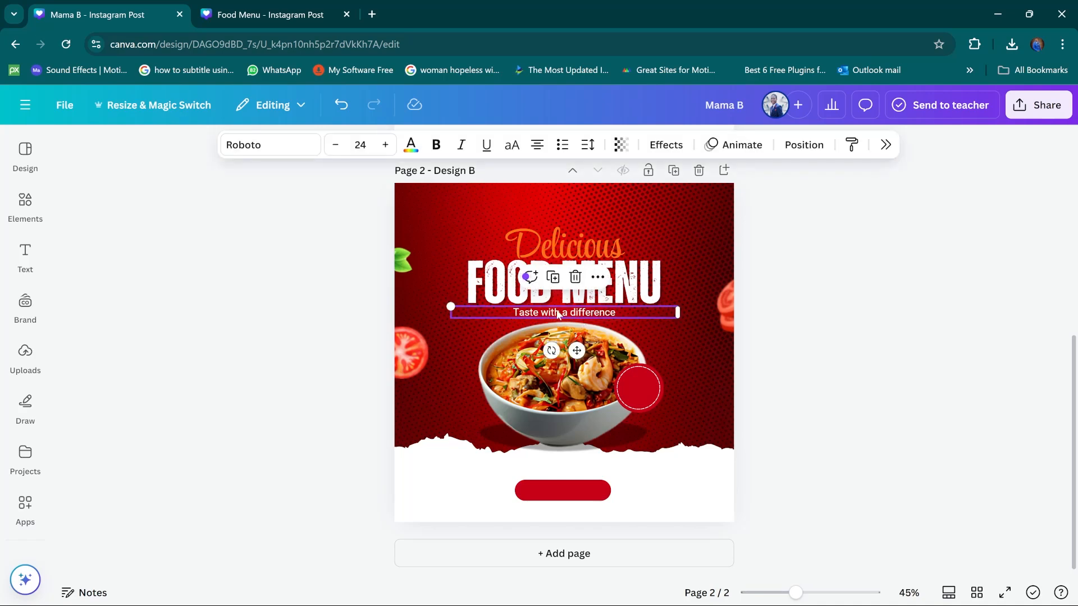
click(871, 307)
scroll(824, 373, up, 2)
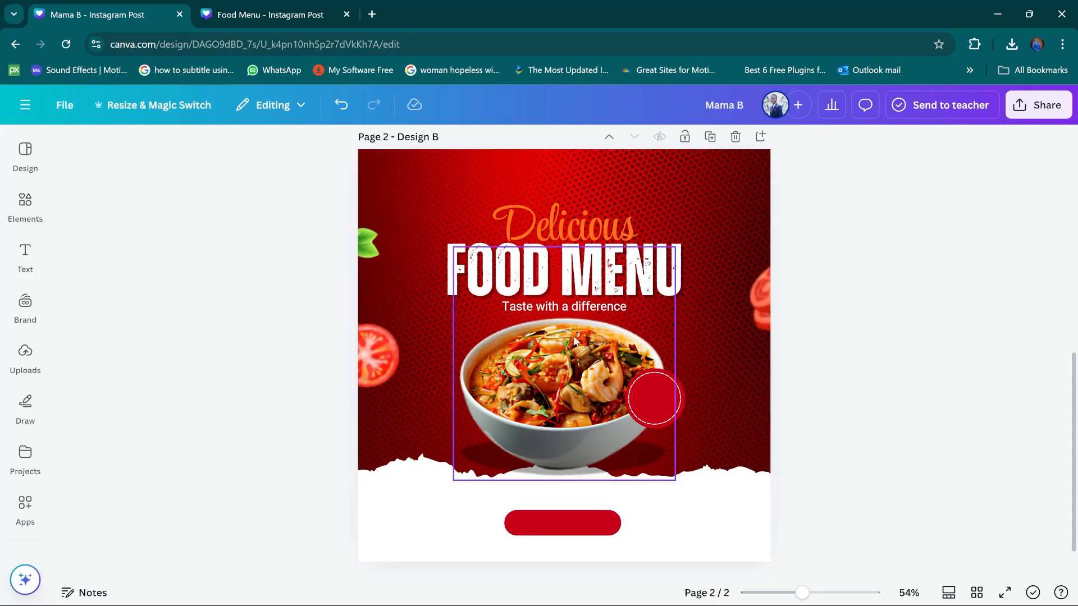
click(564, 306)
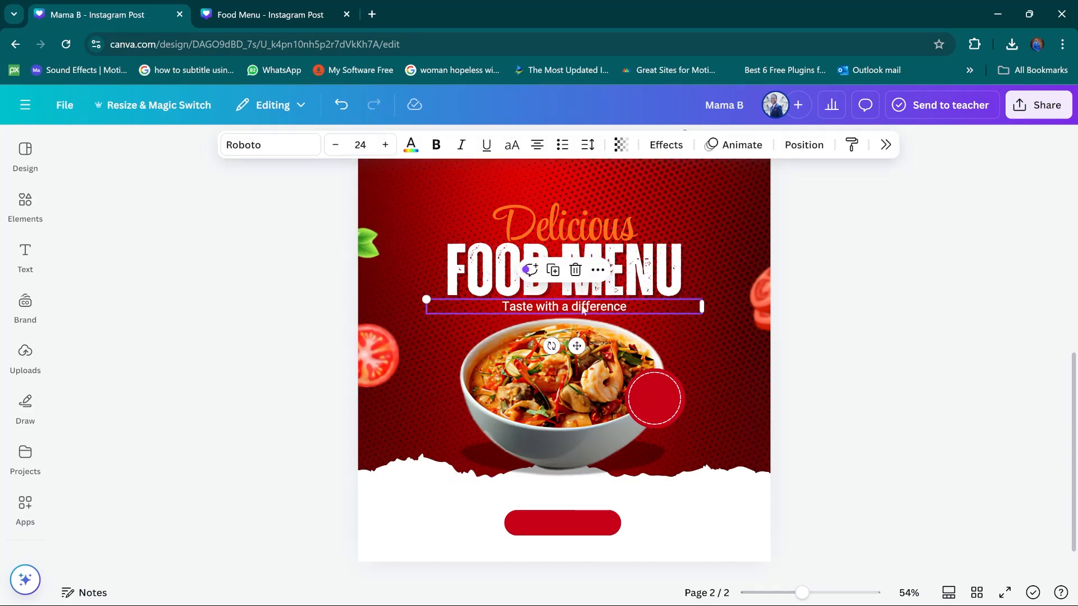
click(553, 270)
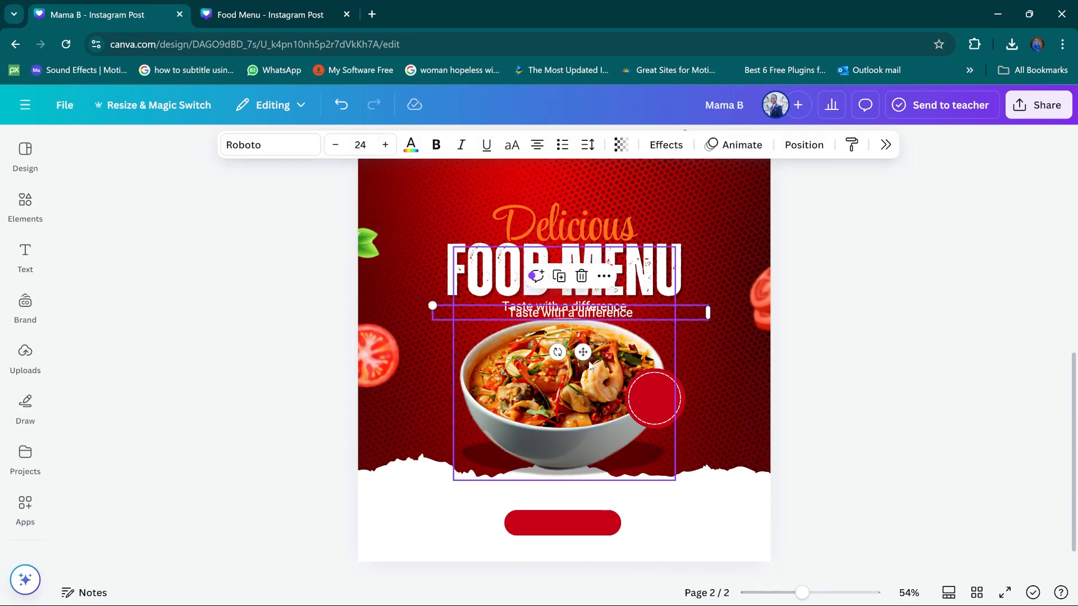
drag(583, 352, 710, 437)
click(963, 358)
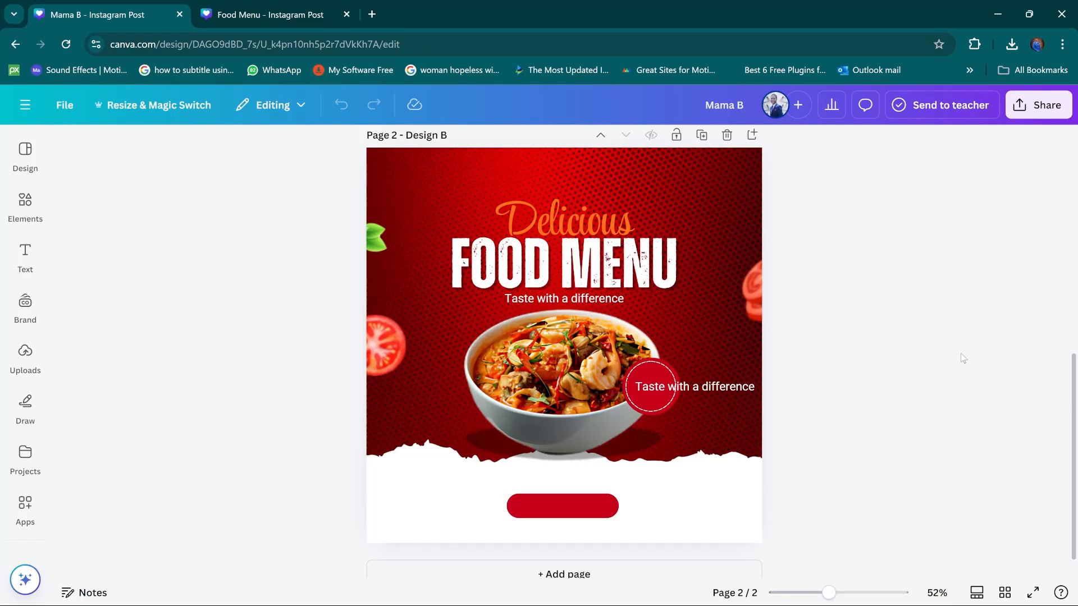
click(710, 389)
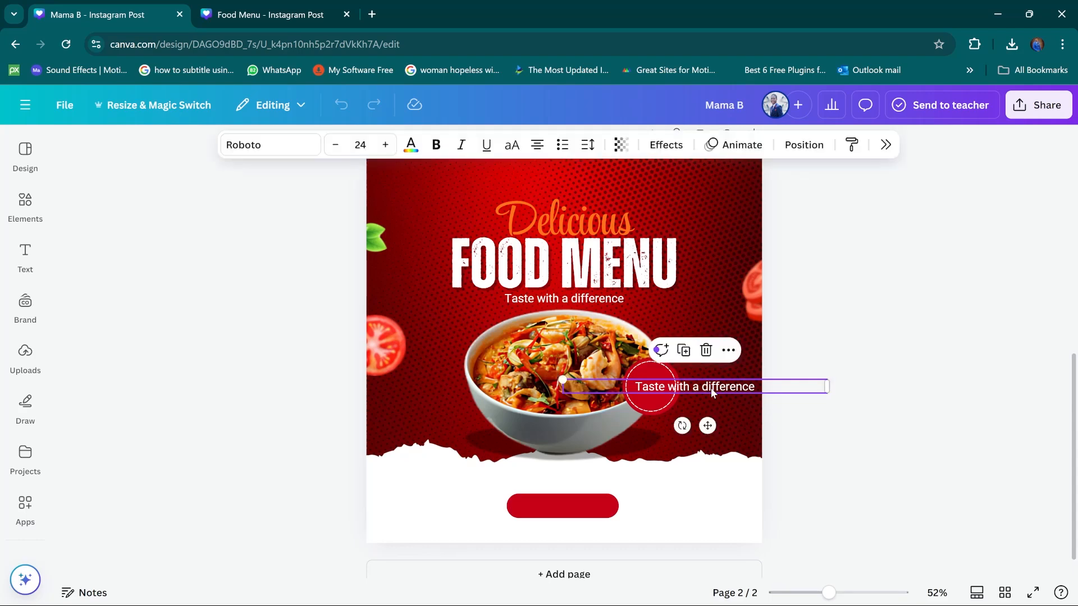
click(706, 351)
Step: Move the dashed ring aside from the red circle and enter "50% OFF" on two lines inside the circle
click(669, 376)
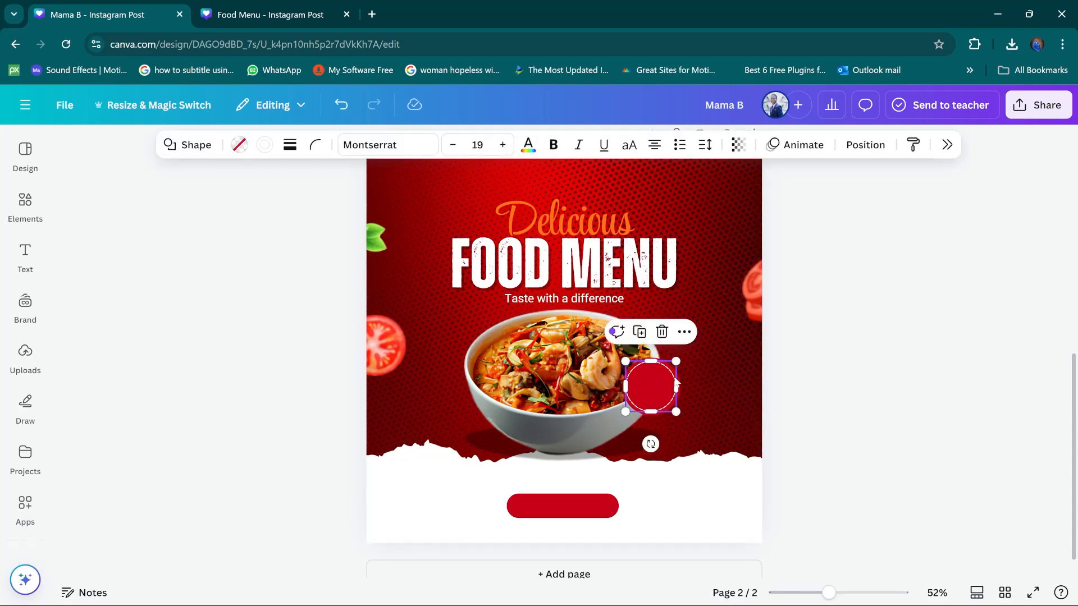
drag(676, 384, 738, 374)
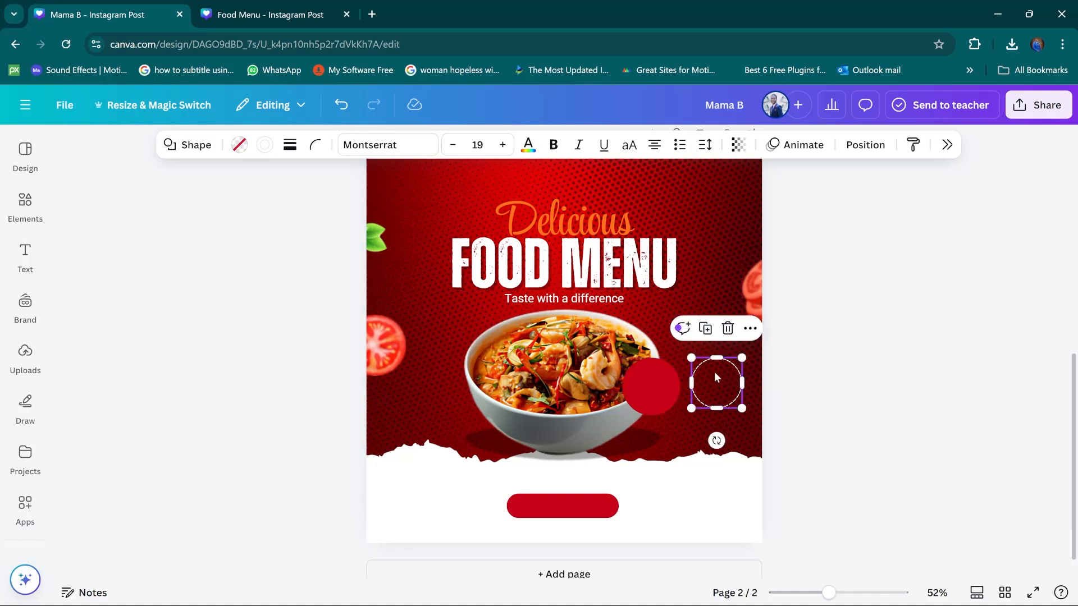
click(642, 387)
click(644, 388)
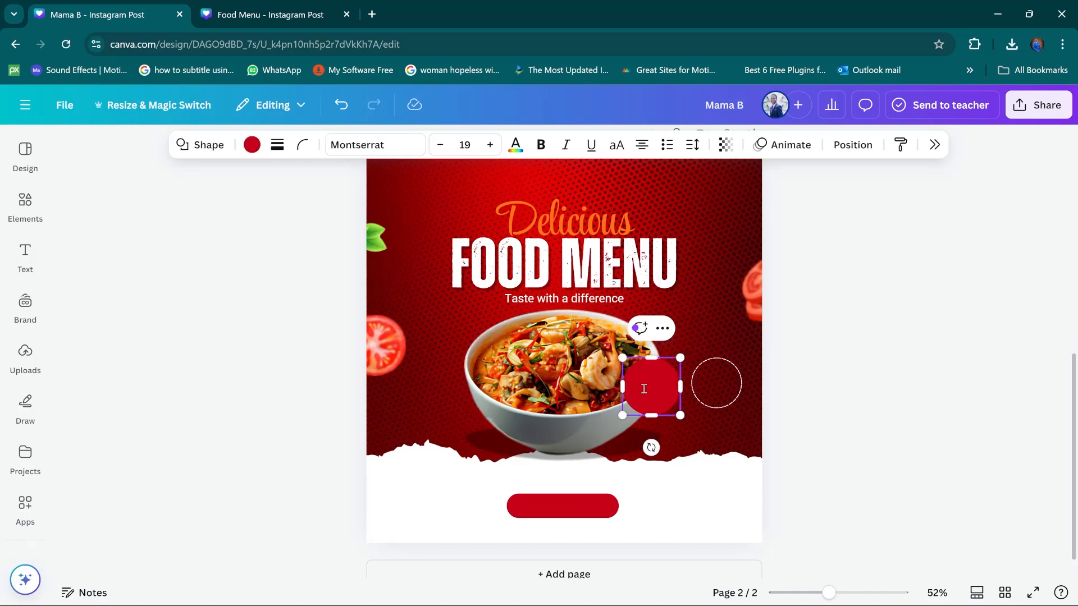
key(BackSpace)
text(50%)
key(Return)
text(OFF)
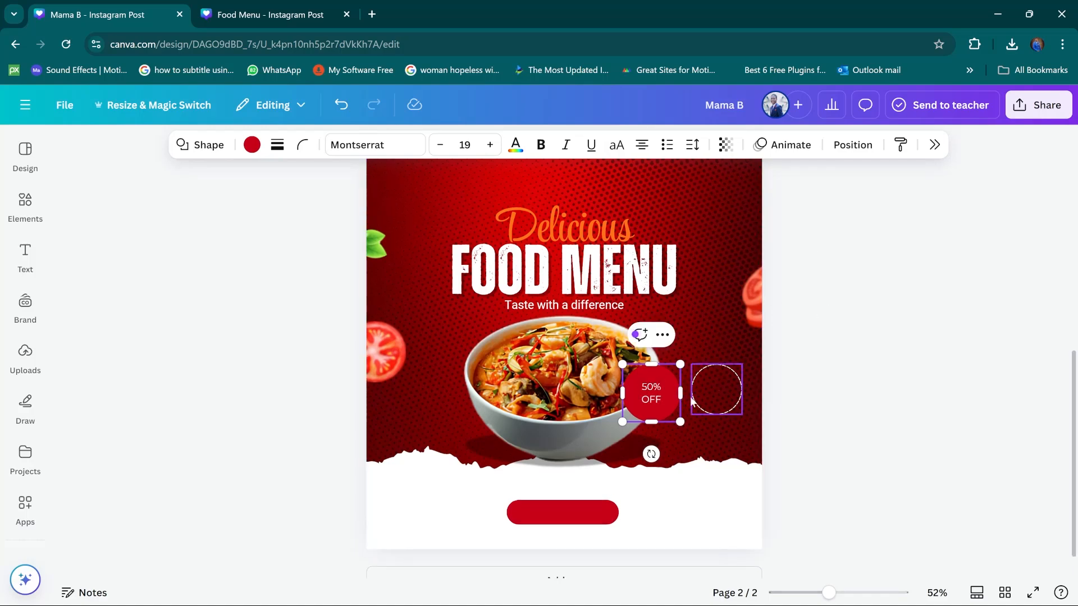
Step: Set the "50% OFF" text in the red circle to Roboto at size 32
key(ctrl+a)
click(375, 145)
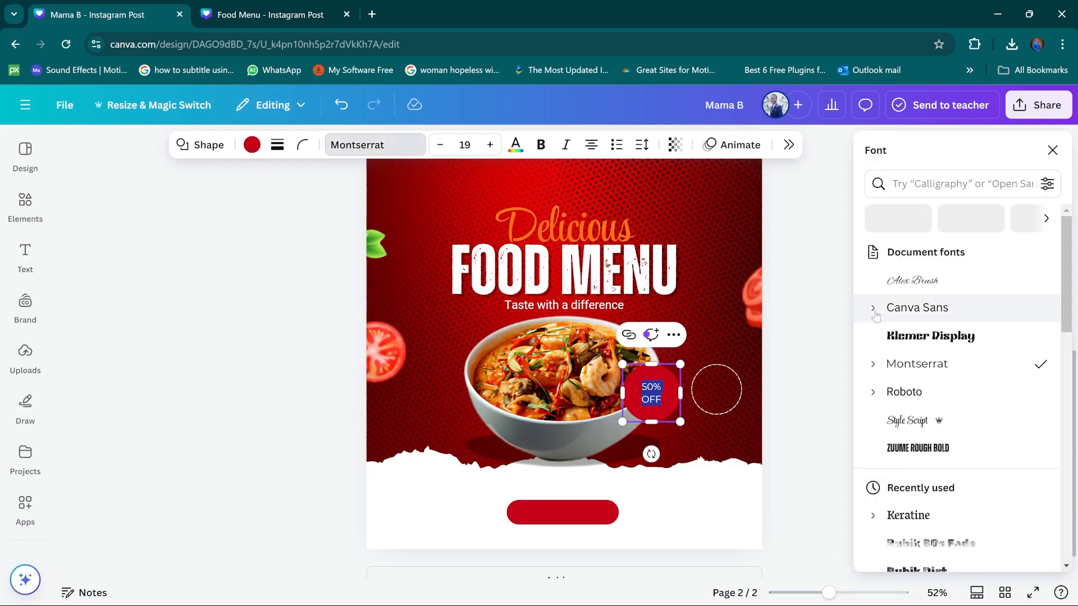
click(903, 392)
click(465, 145)
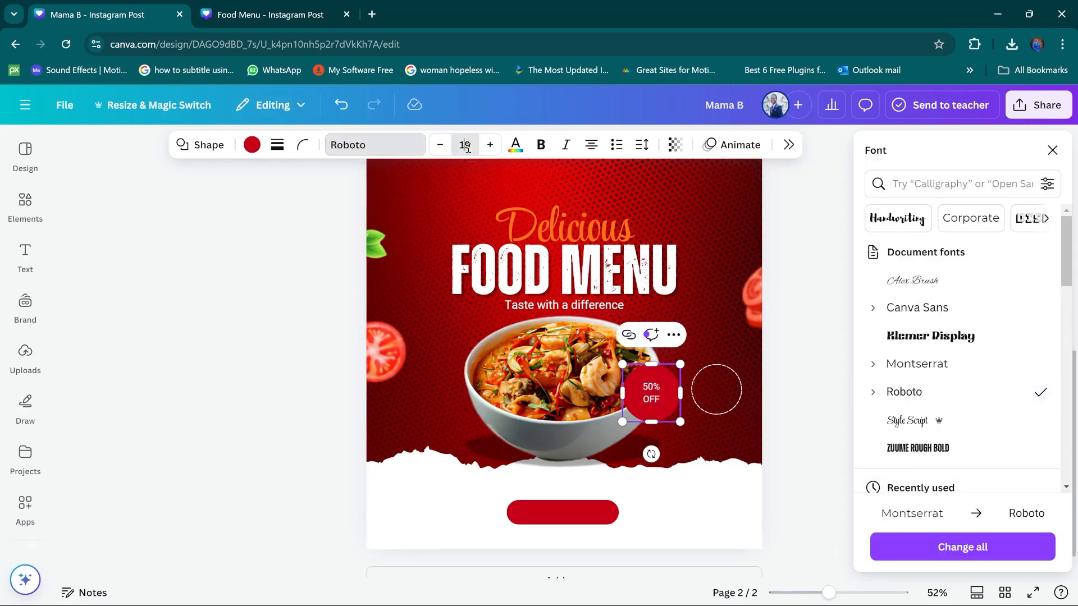
click(450, 462)
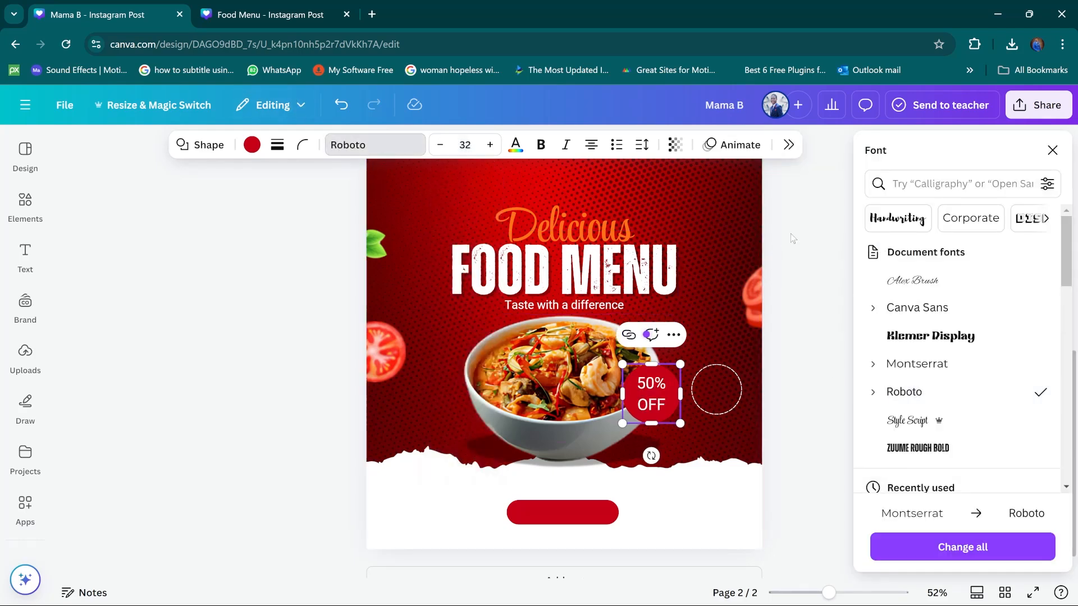
click(1052, 150)
Step: Check the "50% OFF" text formatting in the Food Menu reference design and make the Mama B badge text bold
click(266, 16)
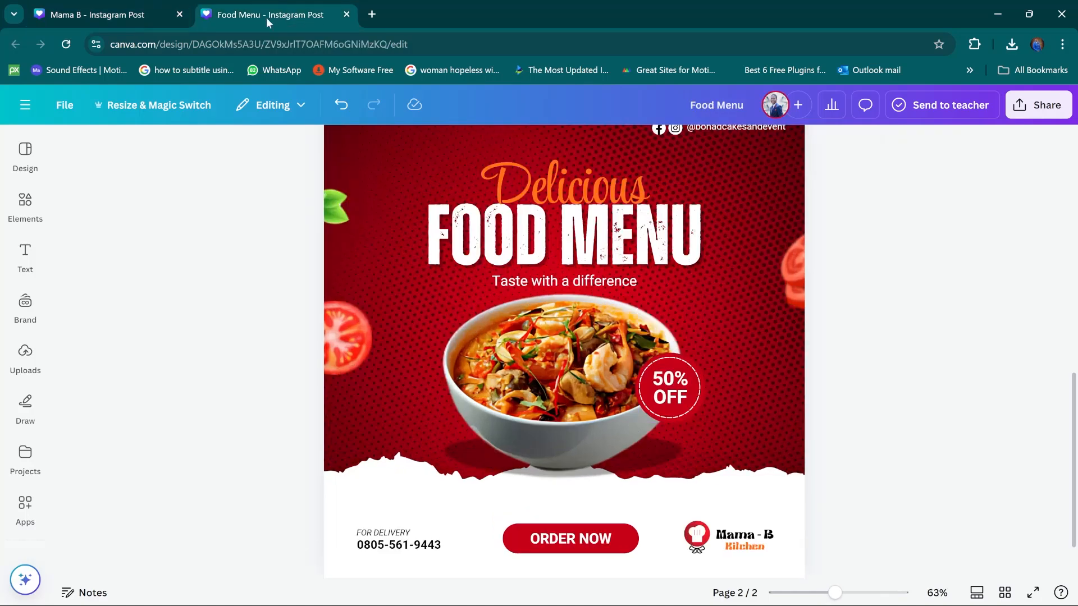
click(669, 387)
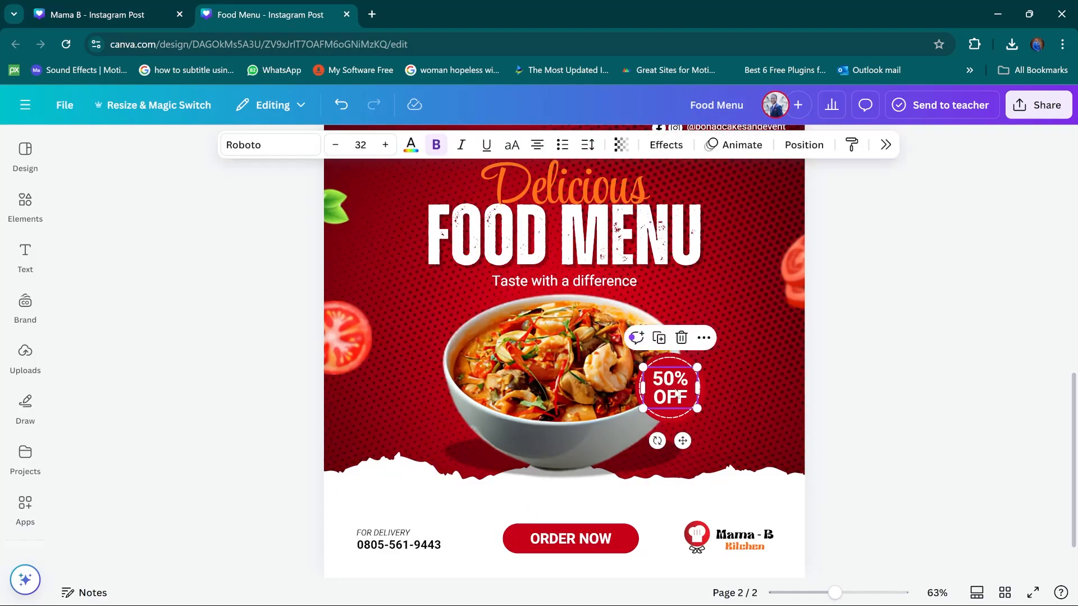
click(116, 18)
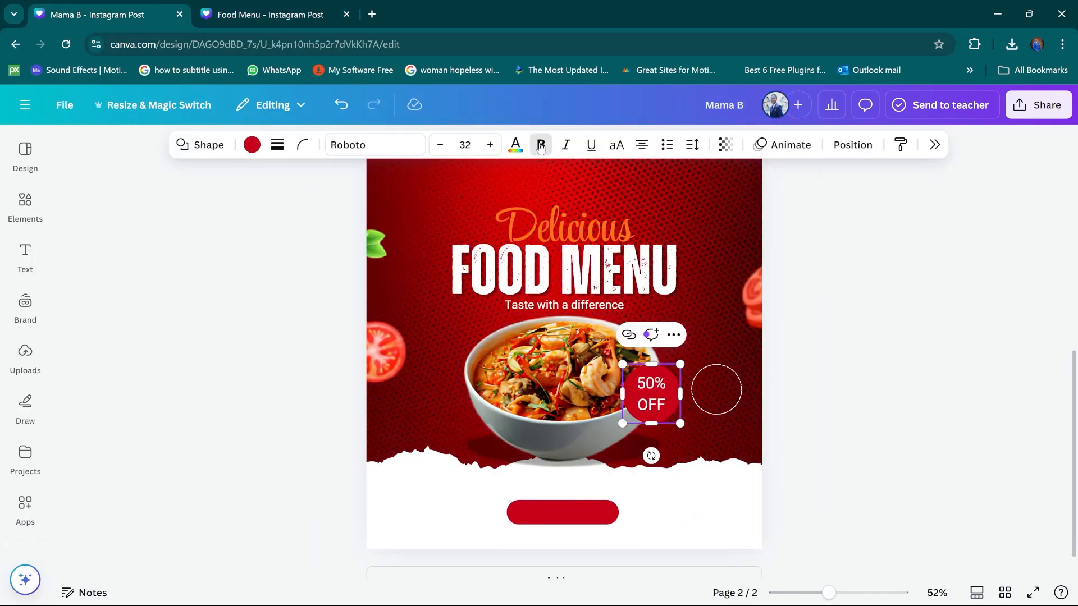
click(541, 145)
Step: Set the "50% OFF" text's padding to 0 and tighten its line spacing
click(692, 144)
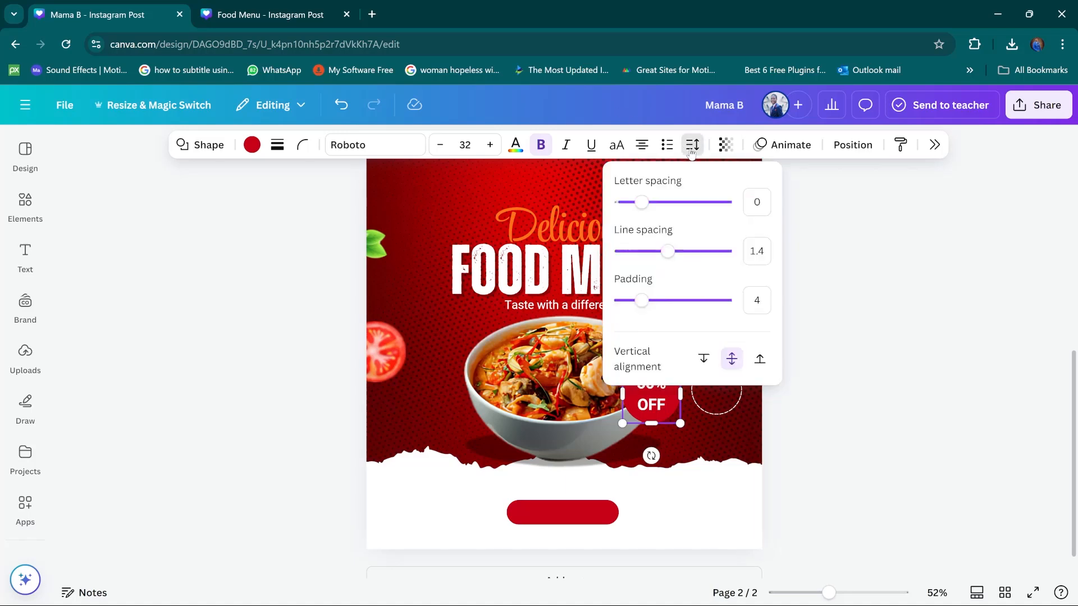
mouse_move(639, 300)
mouse_down()
mouse_move(648, 304)
mouse_move(621, 301)
mouse_up()
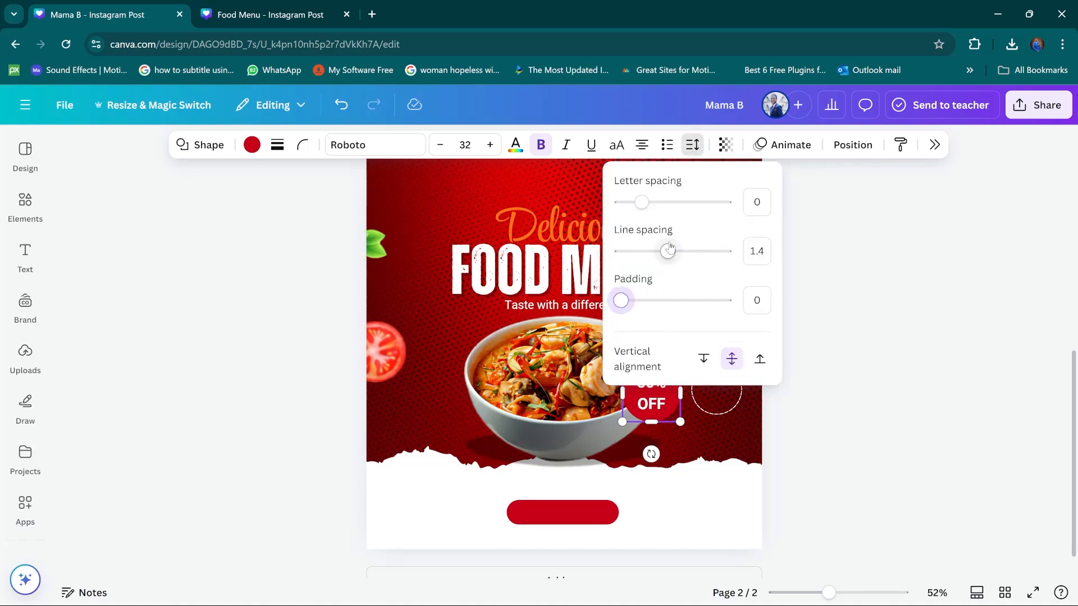
drag(666, 251, 646, 252)
scroll(840, 263, down, 2)
click(838, 260)
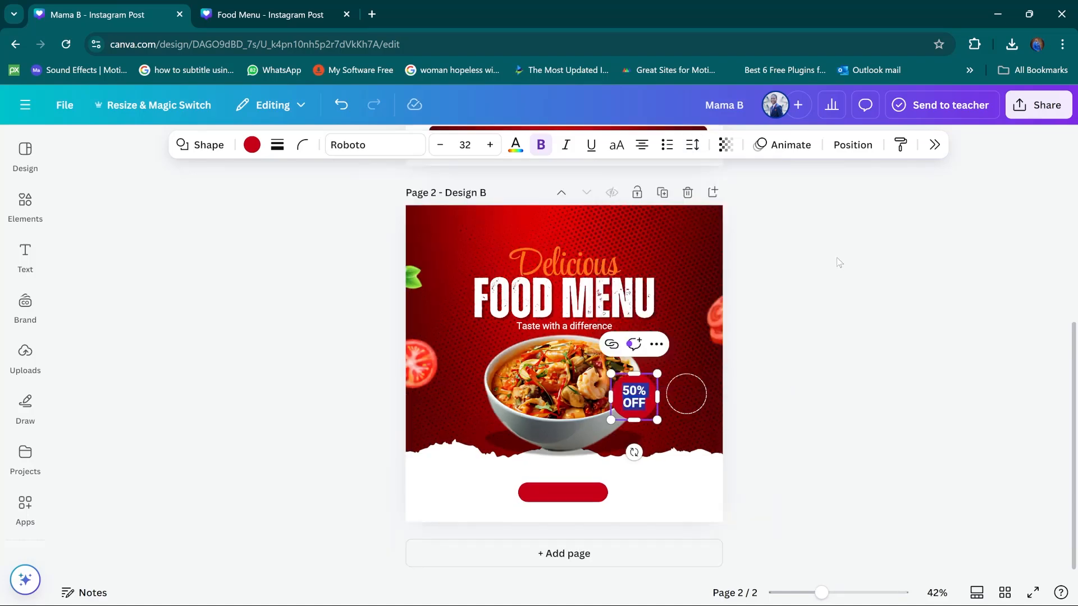
click(789, 386)
Step: Move the dashed ring back so it is centred on the red "50% OFF" circle
scroll(789, 387, up, 2)
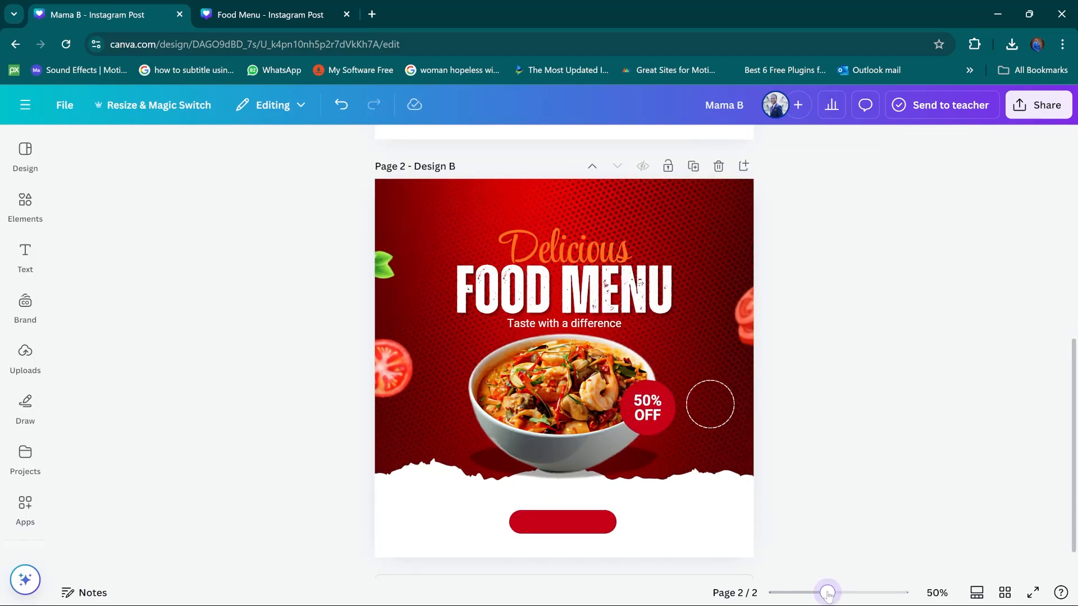
click(701, 393)
drag(693, 391, 650, 388)
click(676, 403)
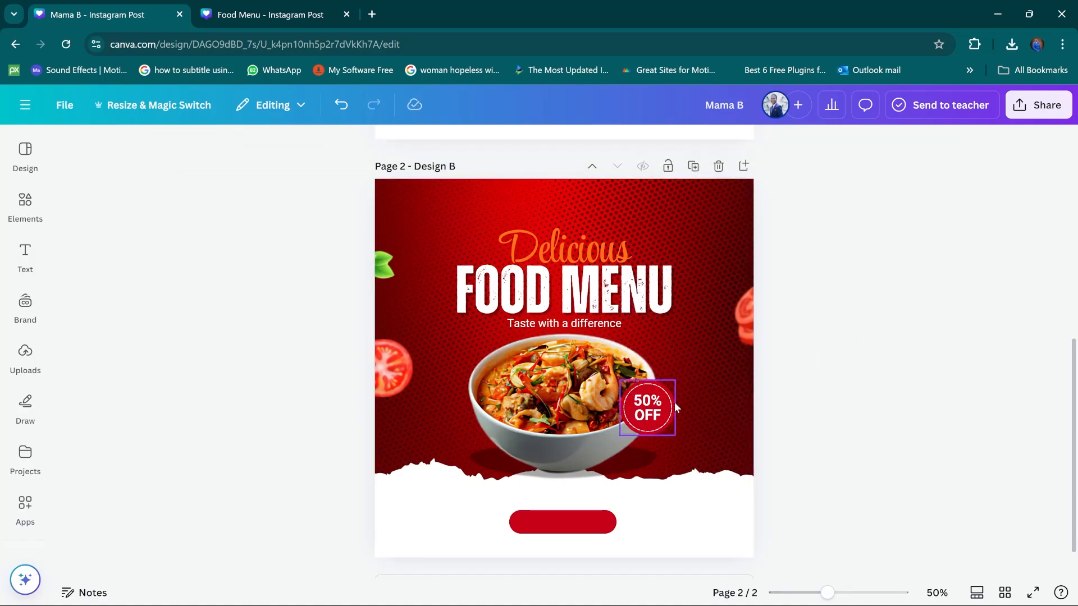
Step: Check the middle and centre alignment of the dashed ring and the red "50% OFF" circle
click(674, 402)
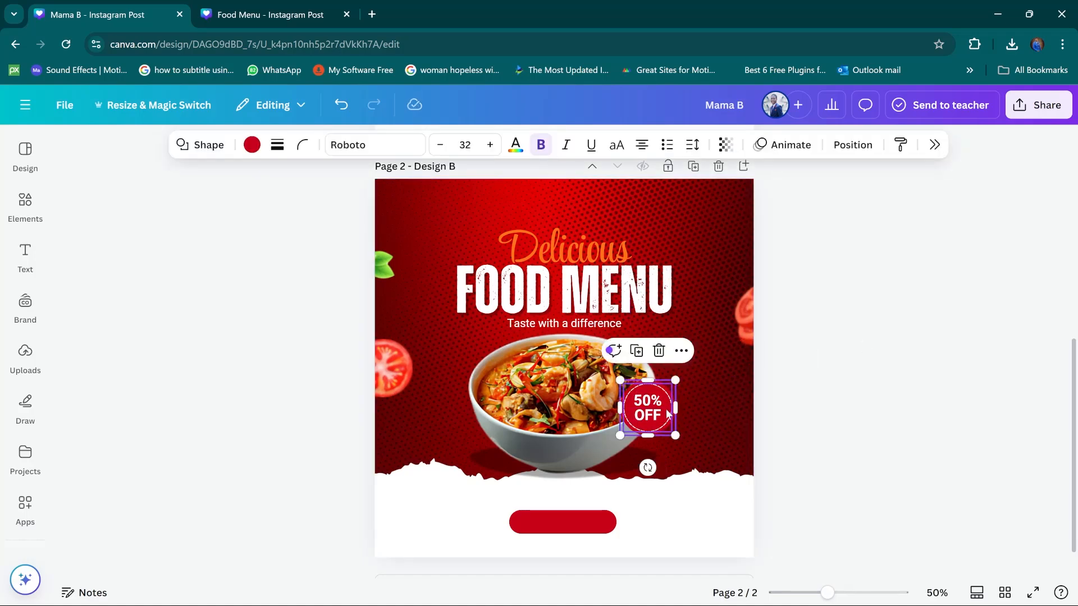
shift+click(669, 412)
click(735, 145)
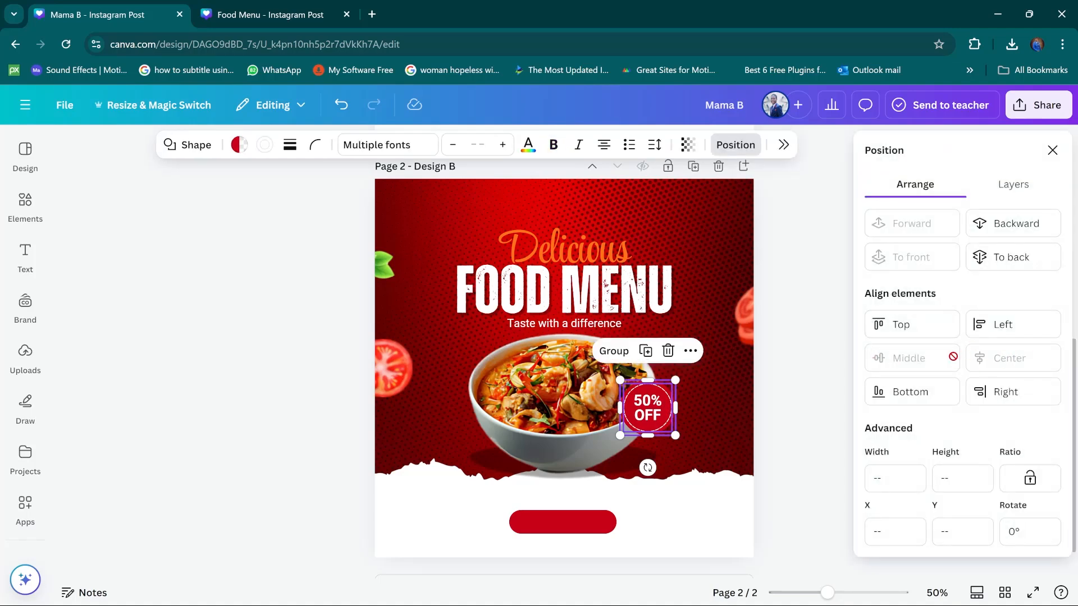
click(804, 320)
click(776, 306)
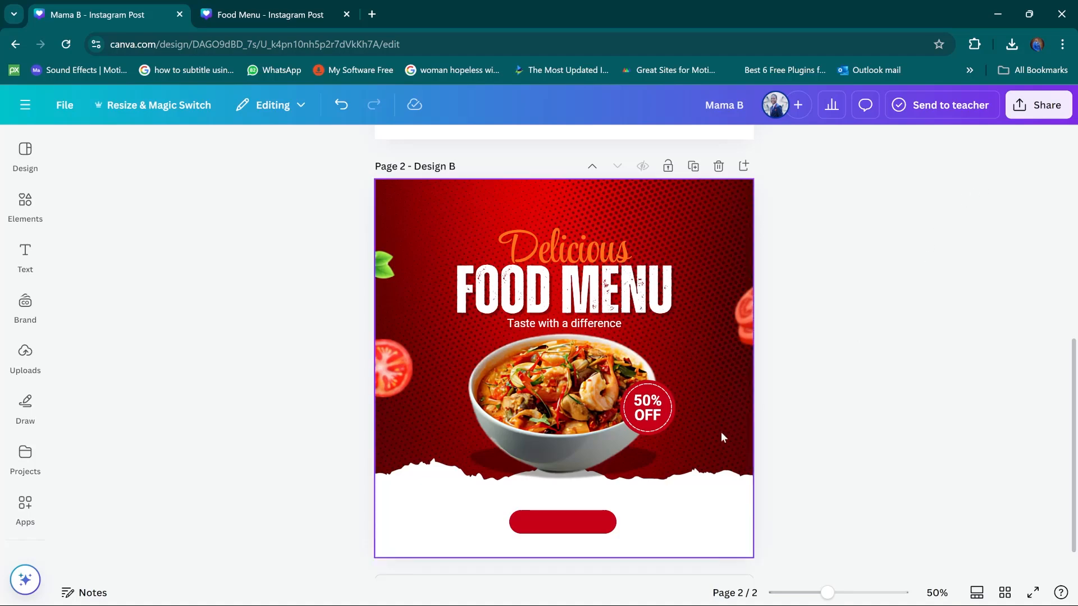
Step: Enter "ORDER NOW" as the text of the rounded red button in the white footer
click(596, 521)
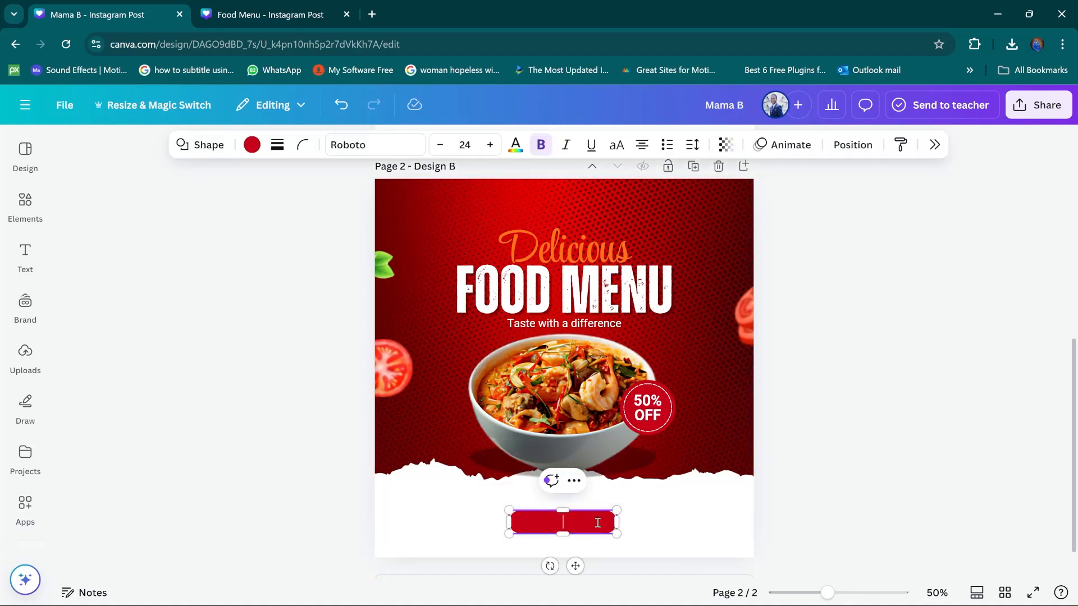
text(ORDER NOW)
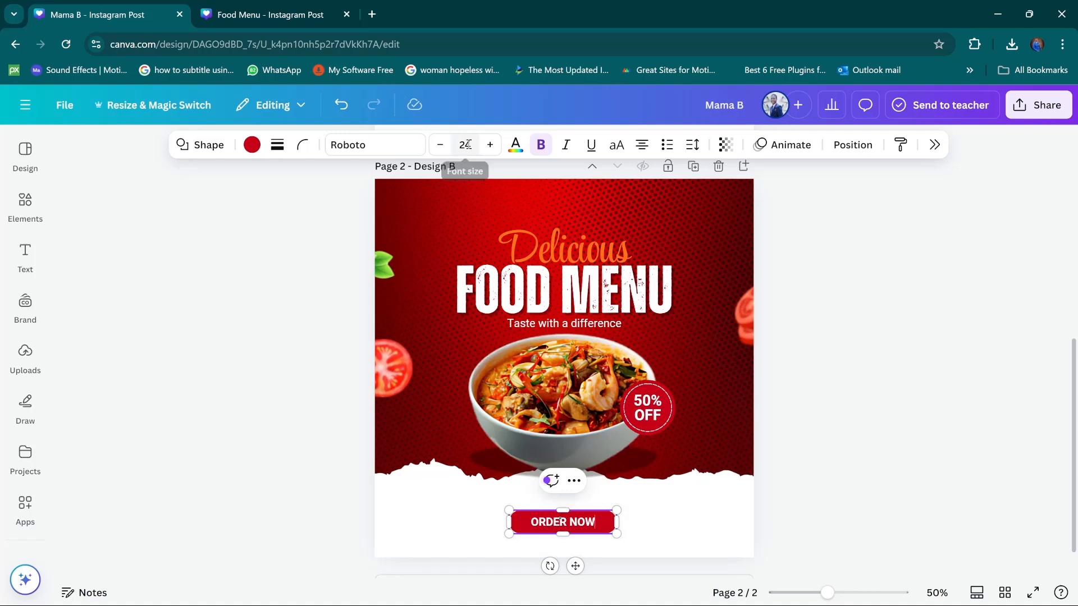
click(744, 239)
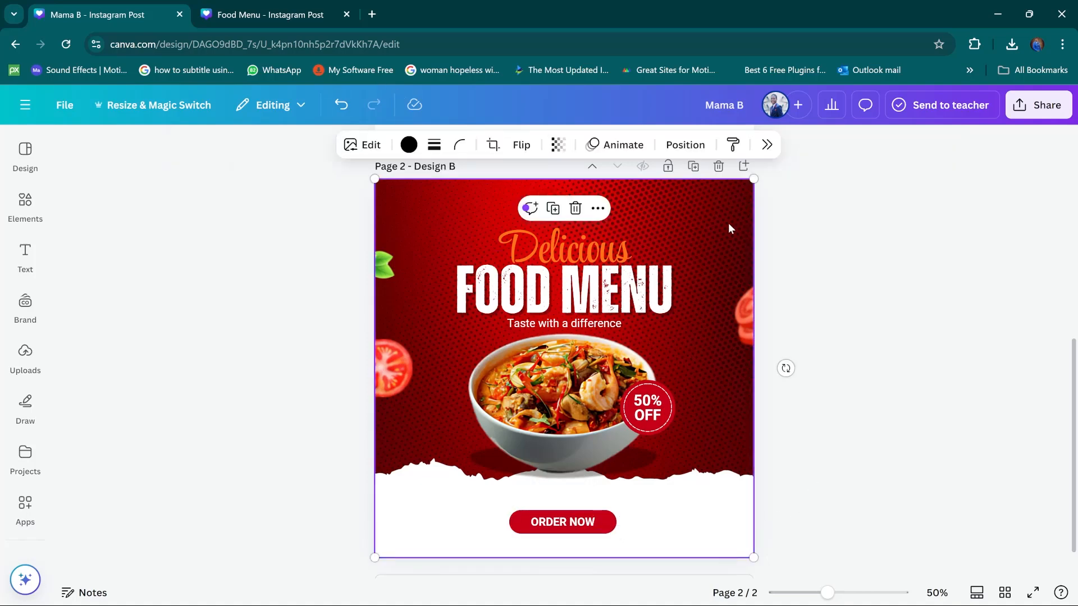
click(570, 211)
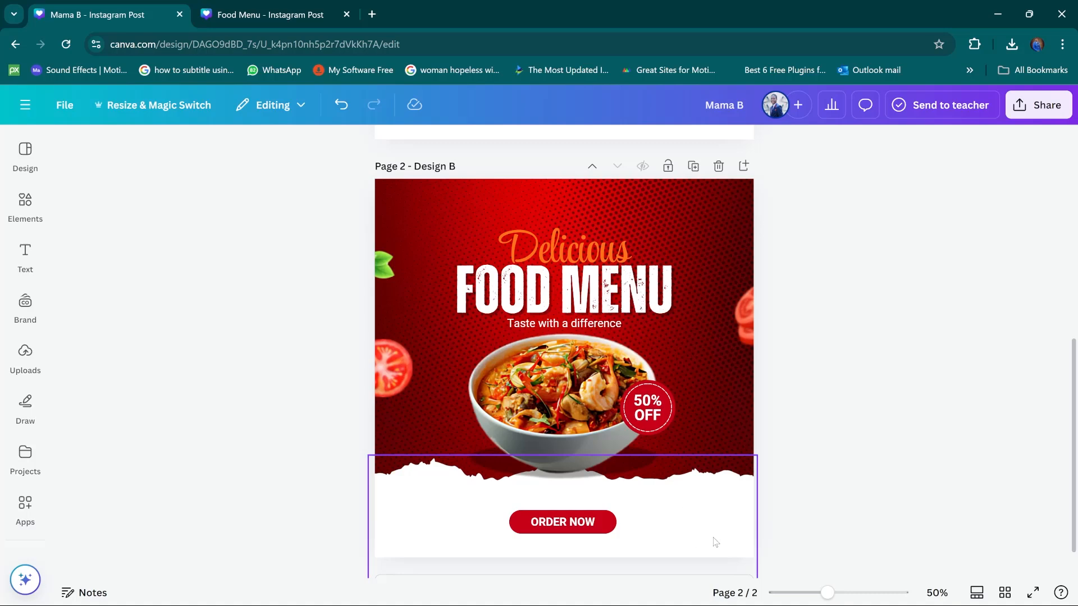
Step: Paste the "FOR DELIVERY" label and the phone number left of the "ORDER NOW" button, and check the number's text size
key(ctrl+v)
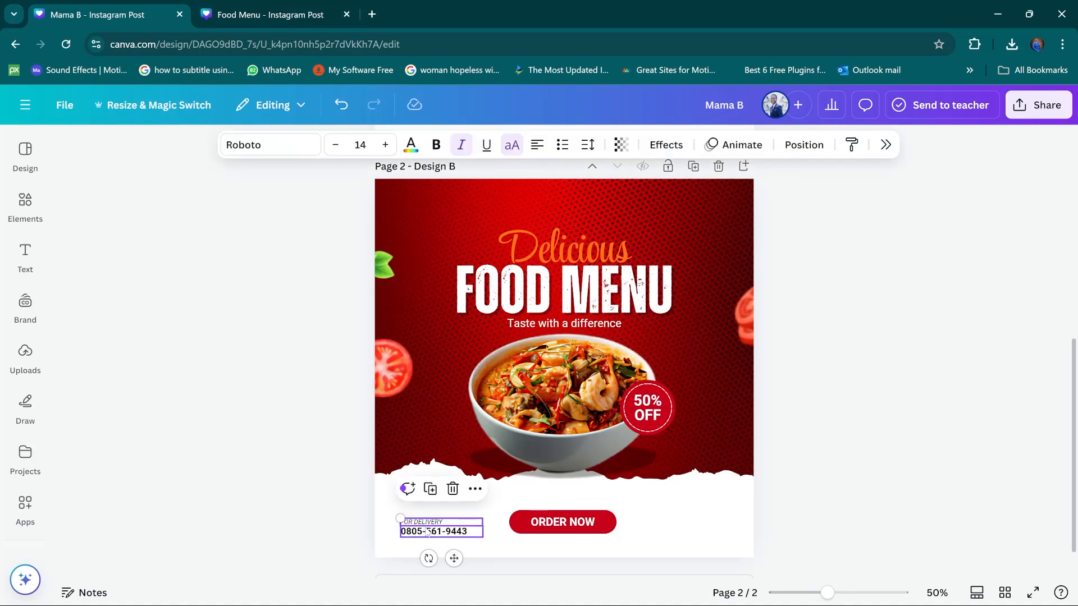
click(426, 533)
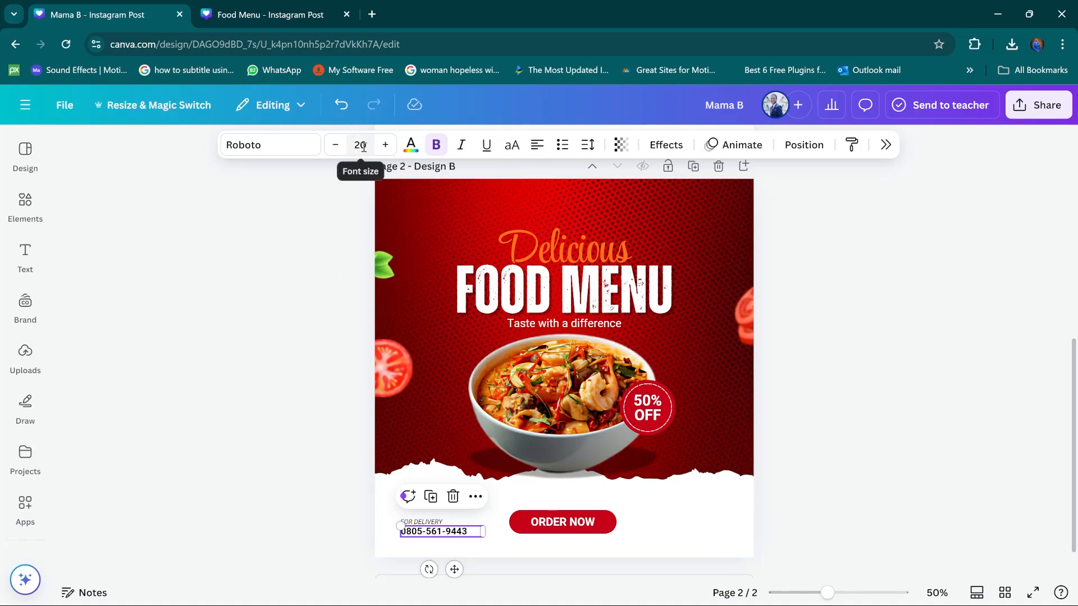
click(933, 414)
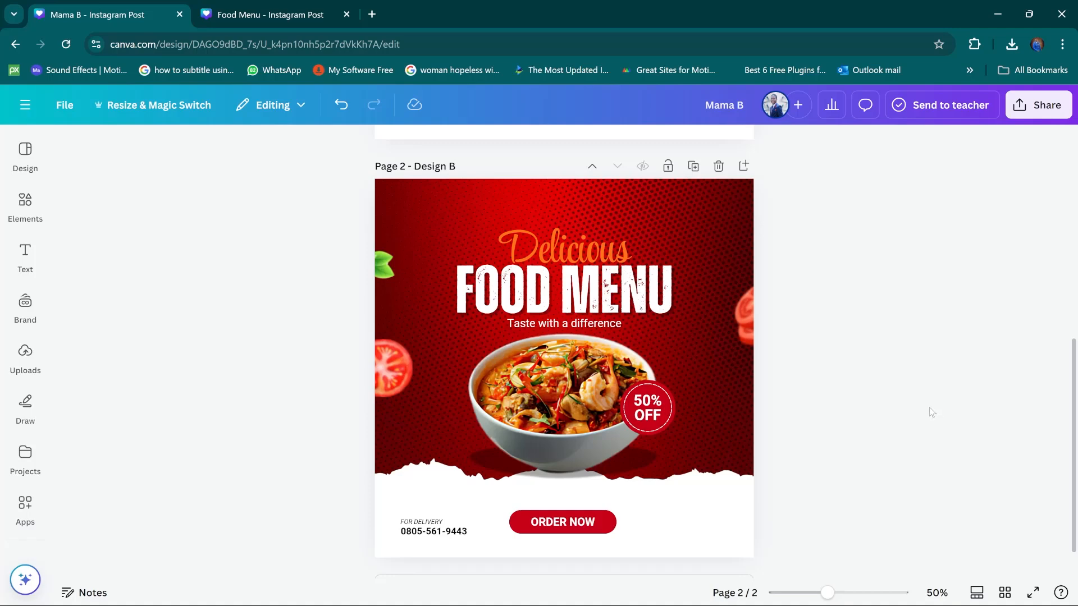
Step: Paste the Mama-B Kitchen logo right of the "ORDER NOW" button and inspect the font settings of its two text lines
key(ctrl+v)
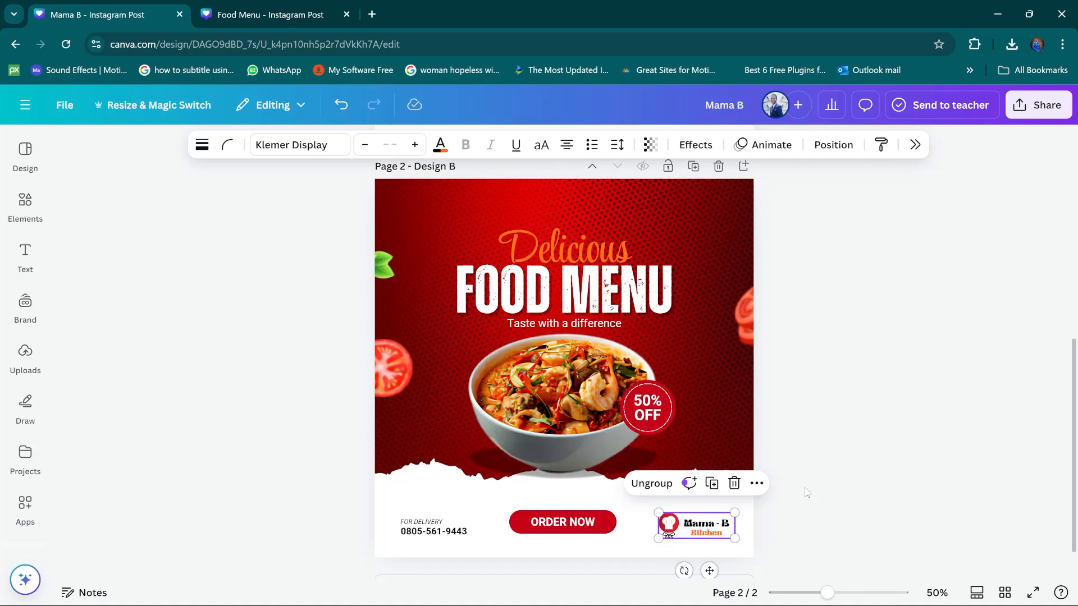
click(833, 459)
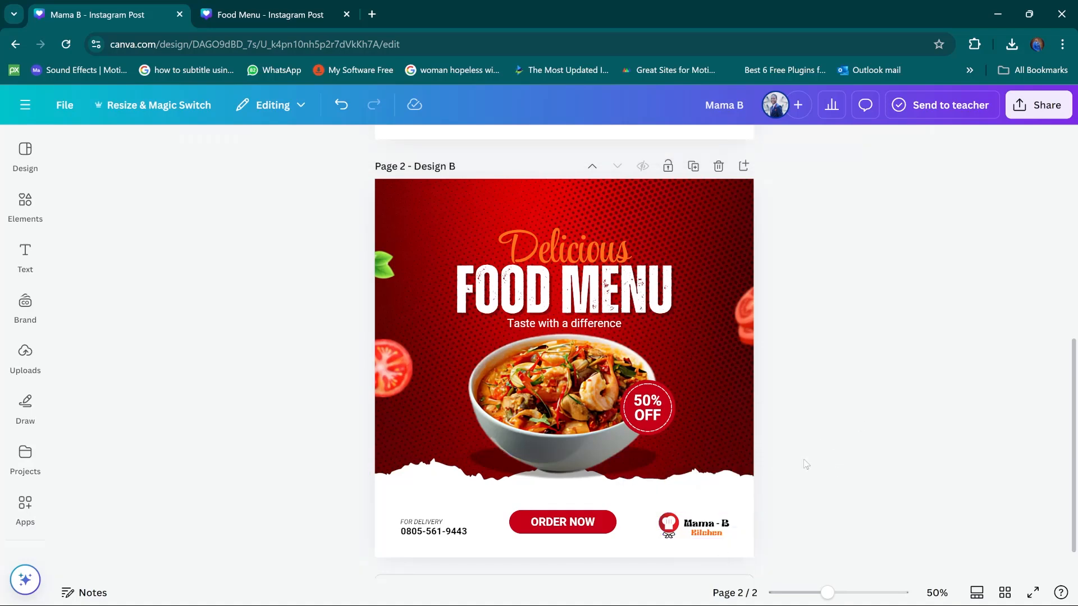
click(720, 529)
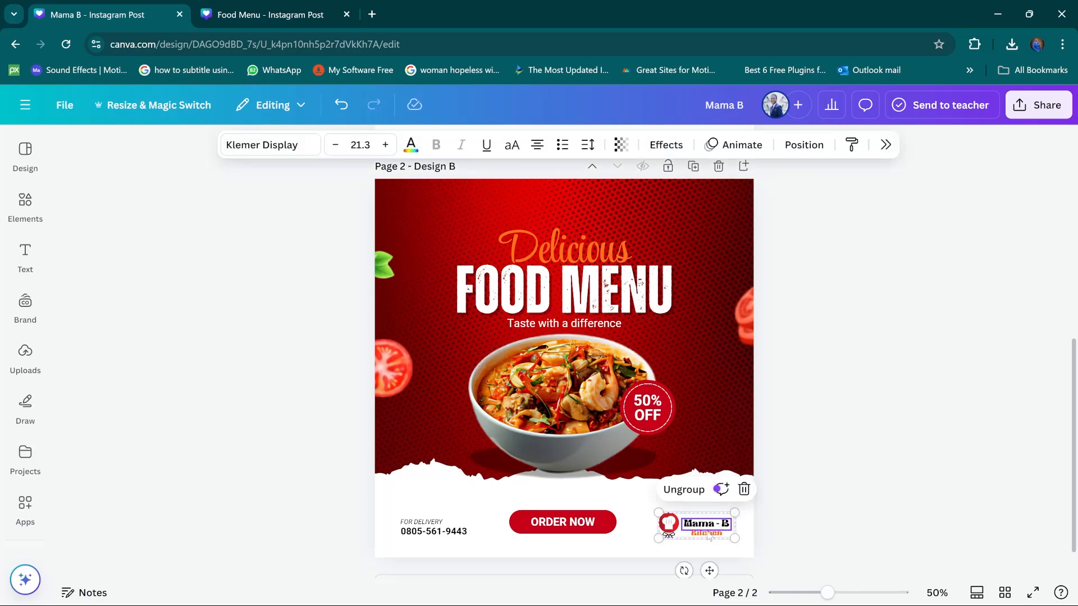
click(708, 534)
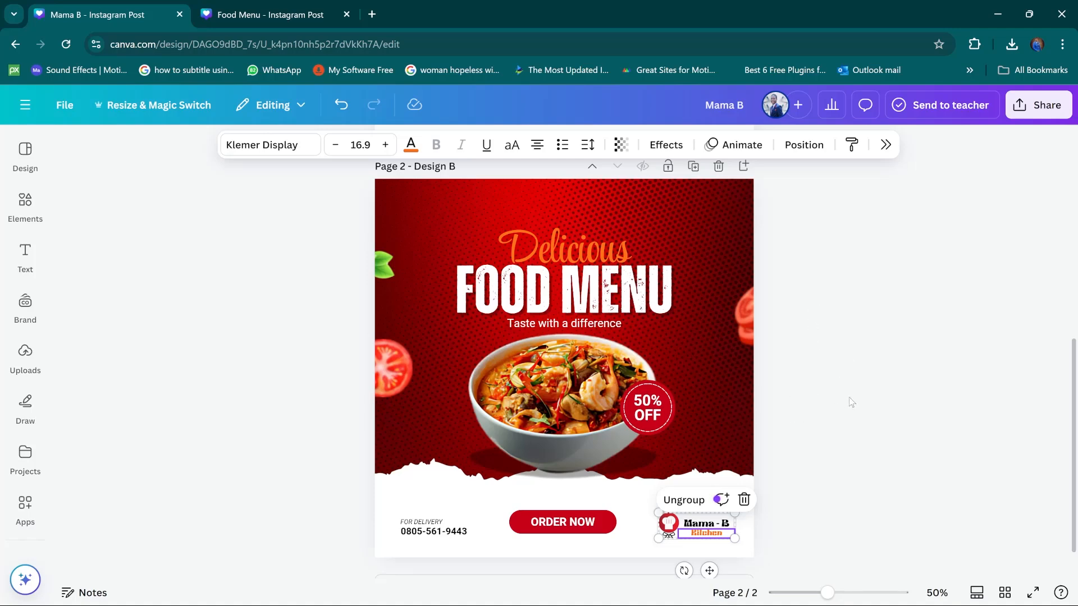
Step: Paste the Facebook and Instagram icons with the social handle in Design B's upper-right corner and move them slightly inward from the edge
click(844, 358)
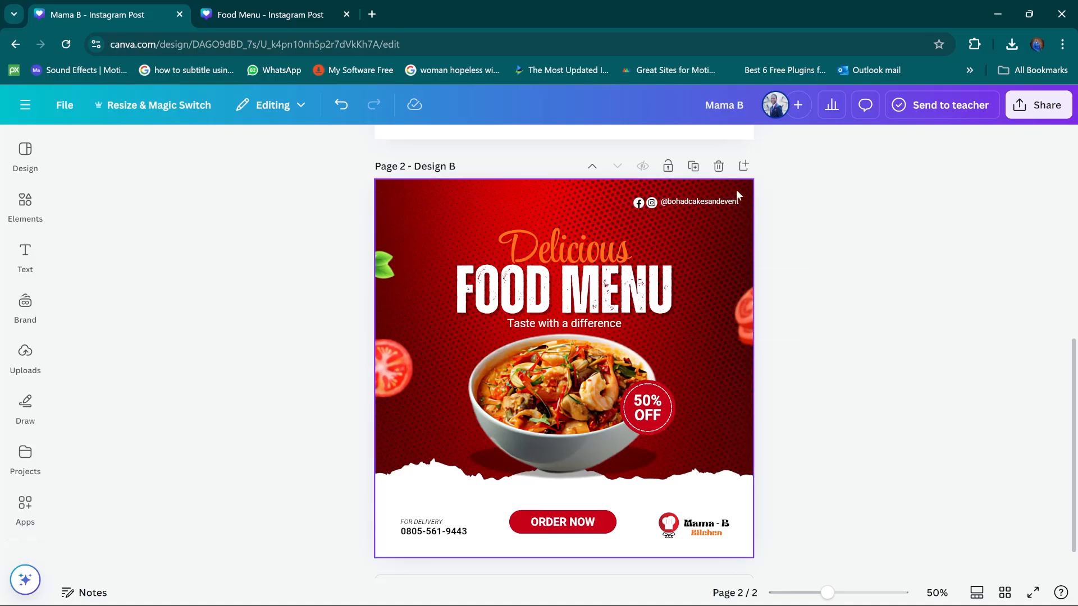
click(664, 205)
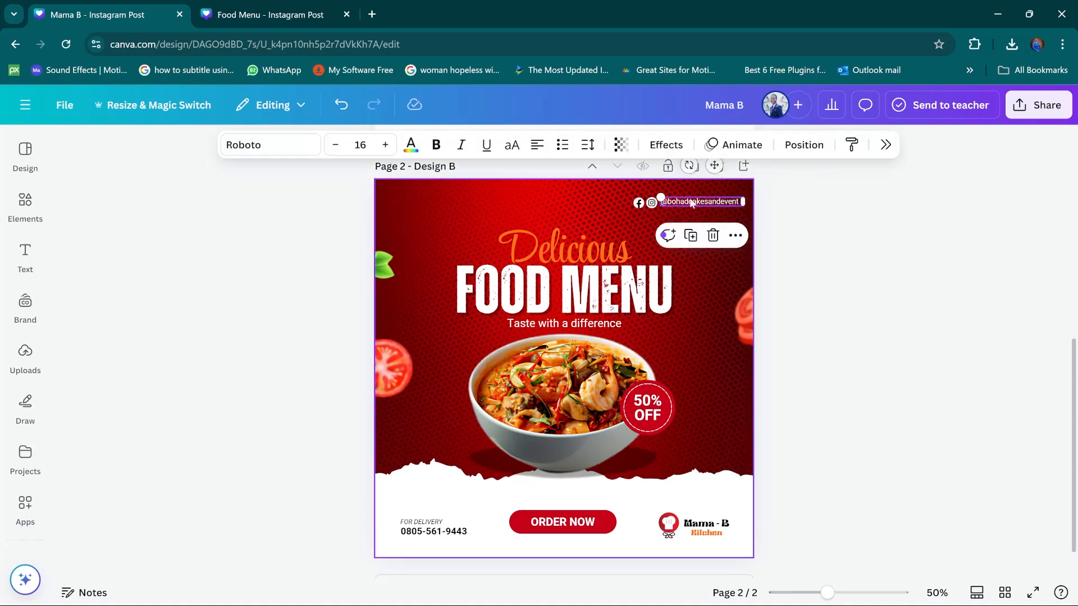
click(837, 216)
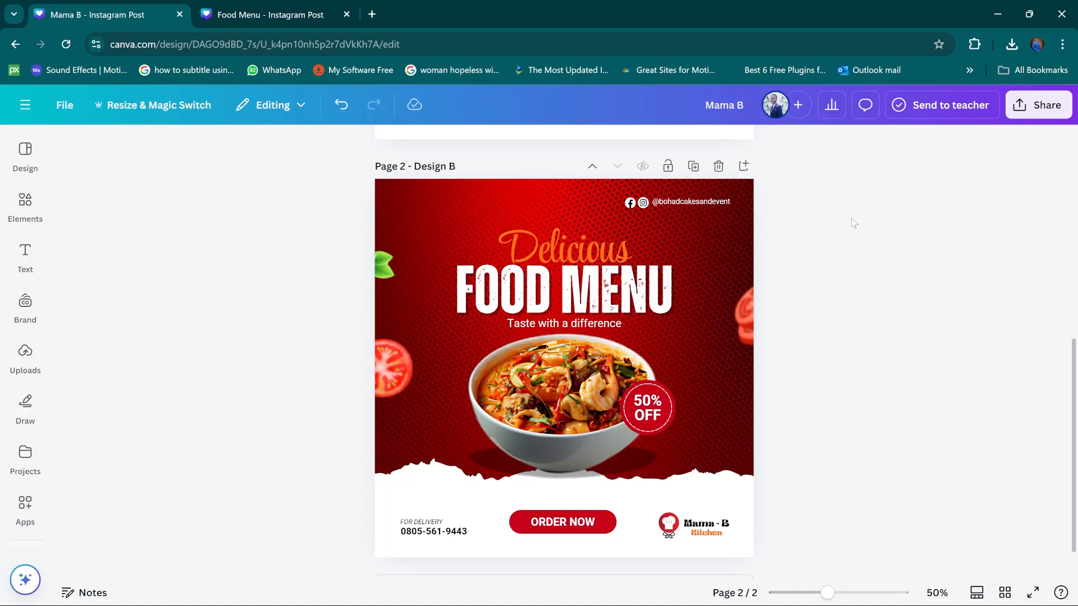
Step: Open the design's download settings and set the file type to JPG
click(1014, 112)
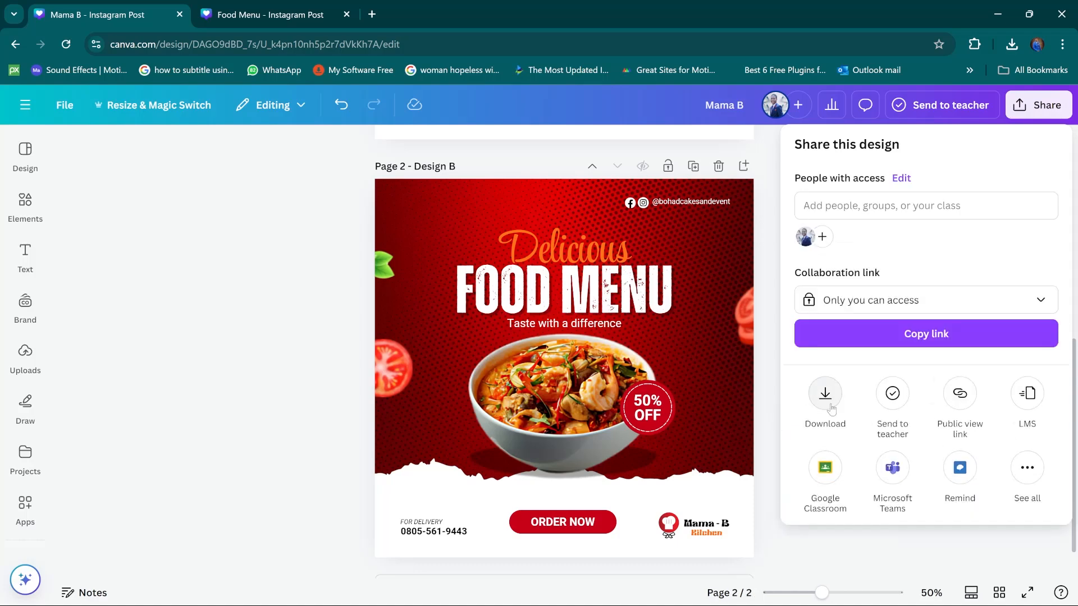
click(831, 409)
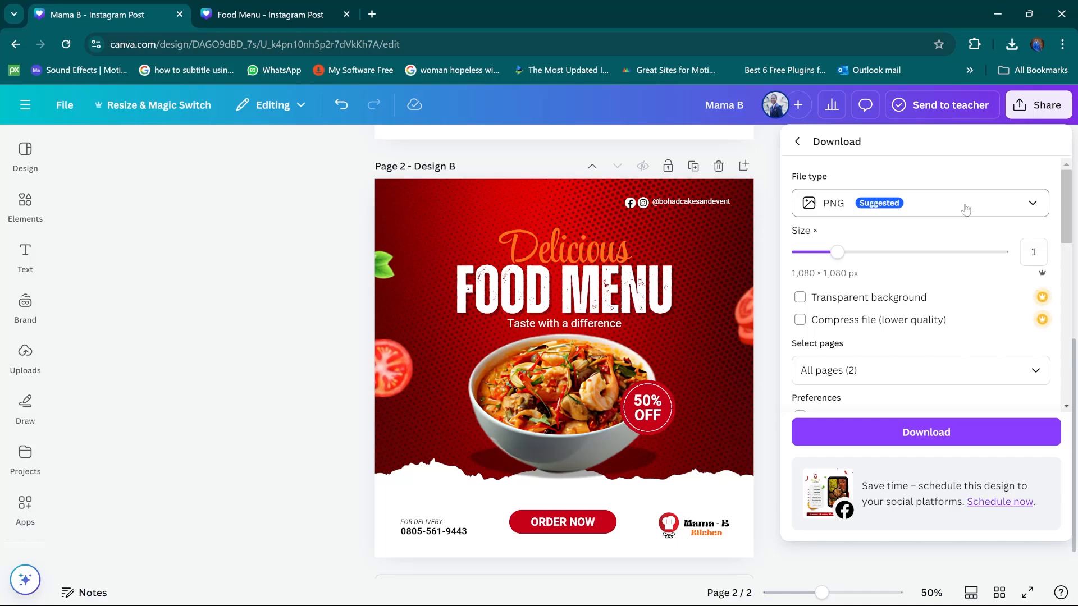
click(966, 209)
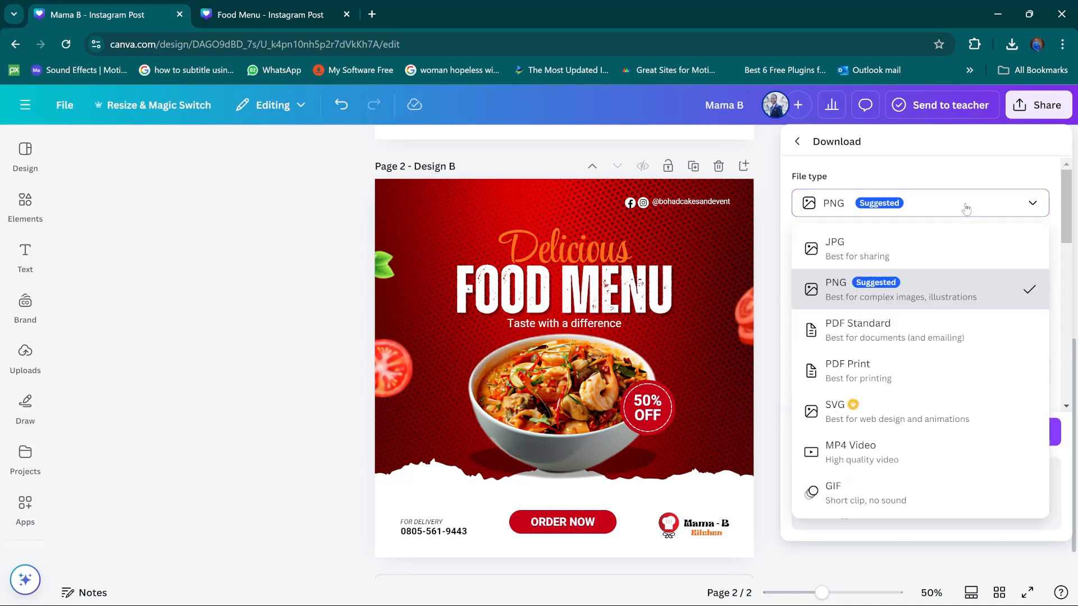
click(927, 248)
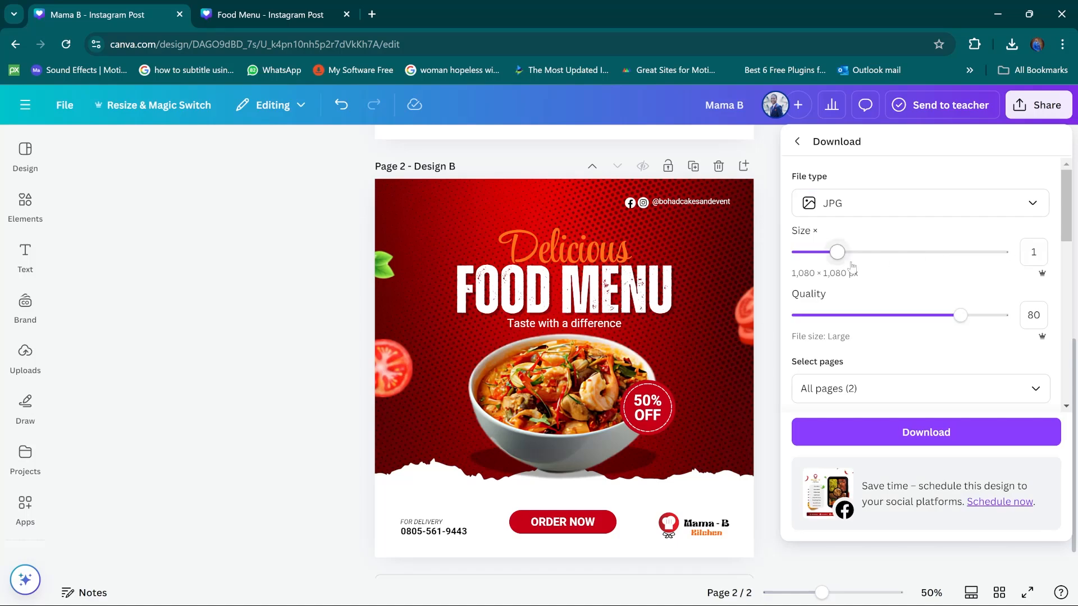
Step: Try larger export size multipliers for the JPG, and return the size to 1
drag(850, 264, 893, 257)
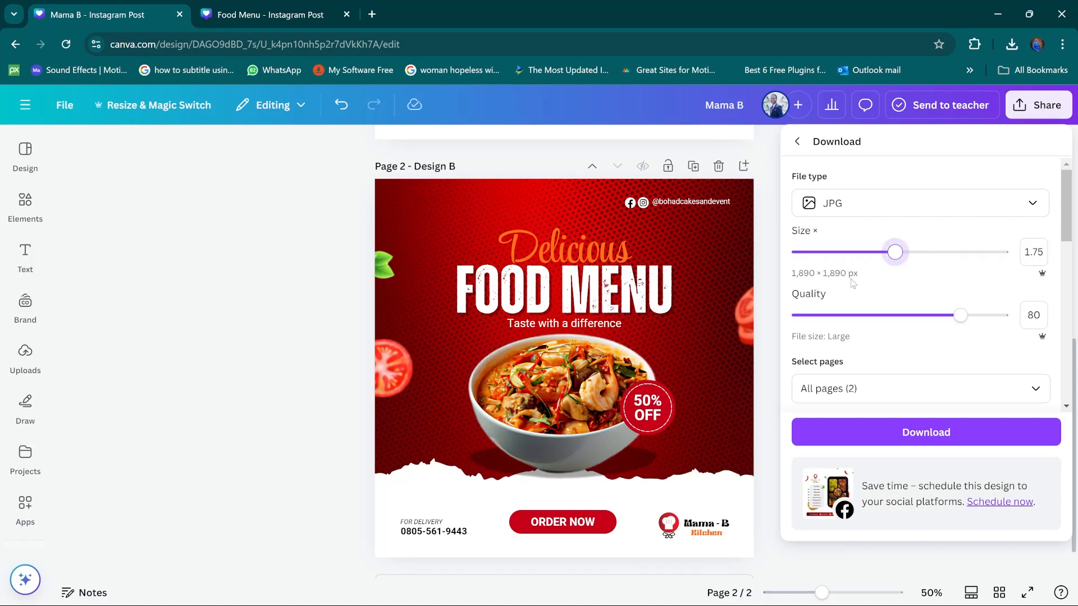
drag(896, 256, 972, 268)
drag(994, 271, 845, 283)
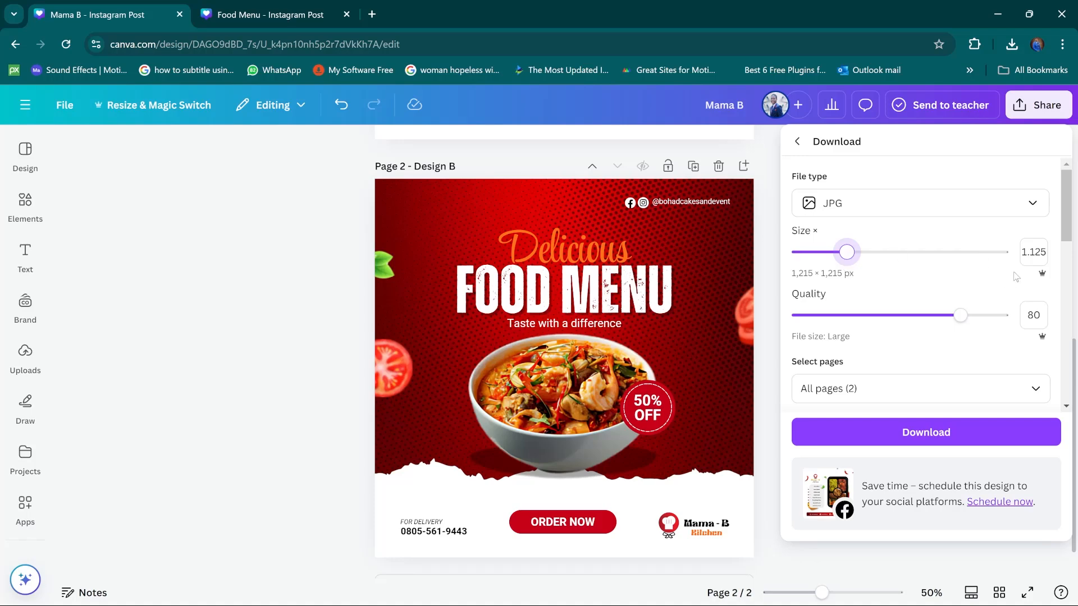
click(1034, 256)
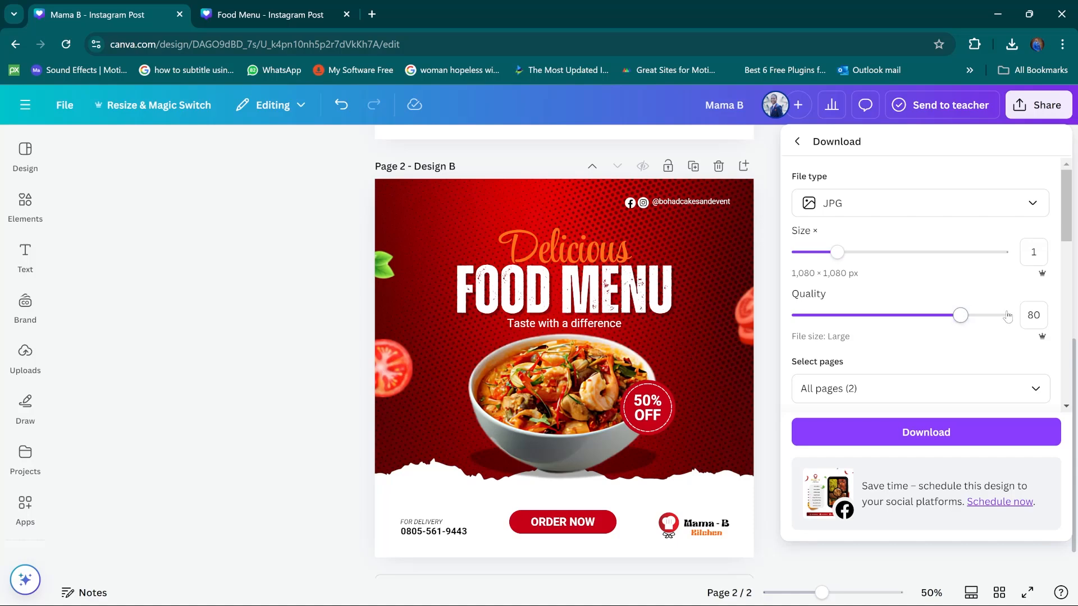
Step: Try the PDF Standard file type, and switch to PDF Print with crop marks and bleed enabled
click(952, 215)
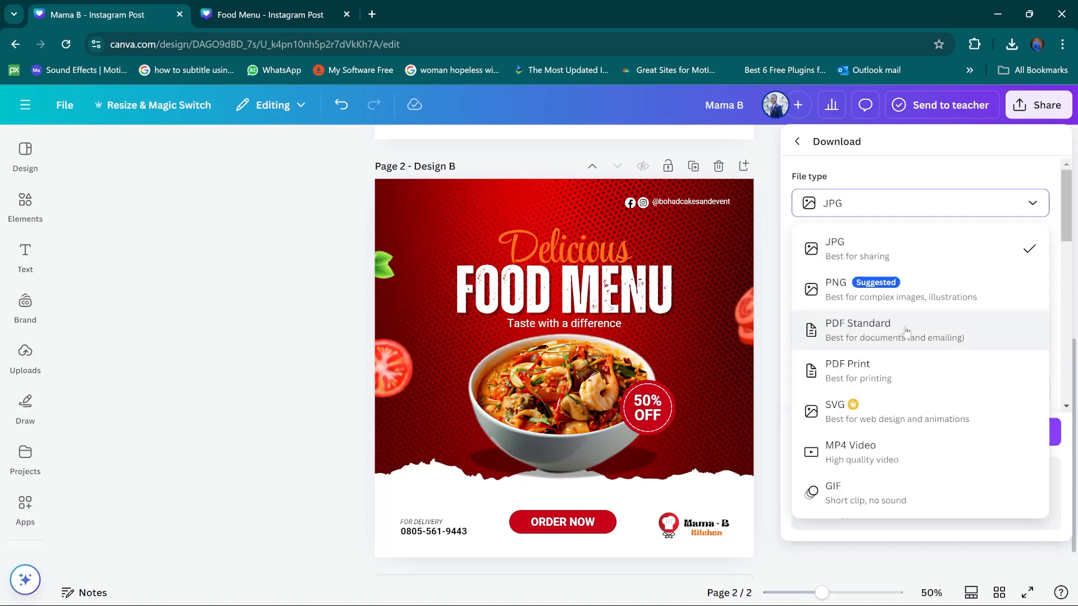
click(906, 332)
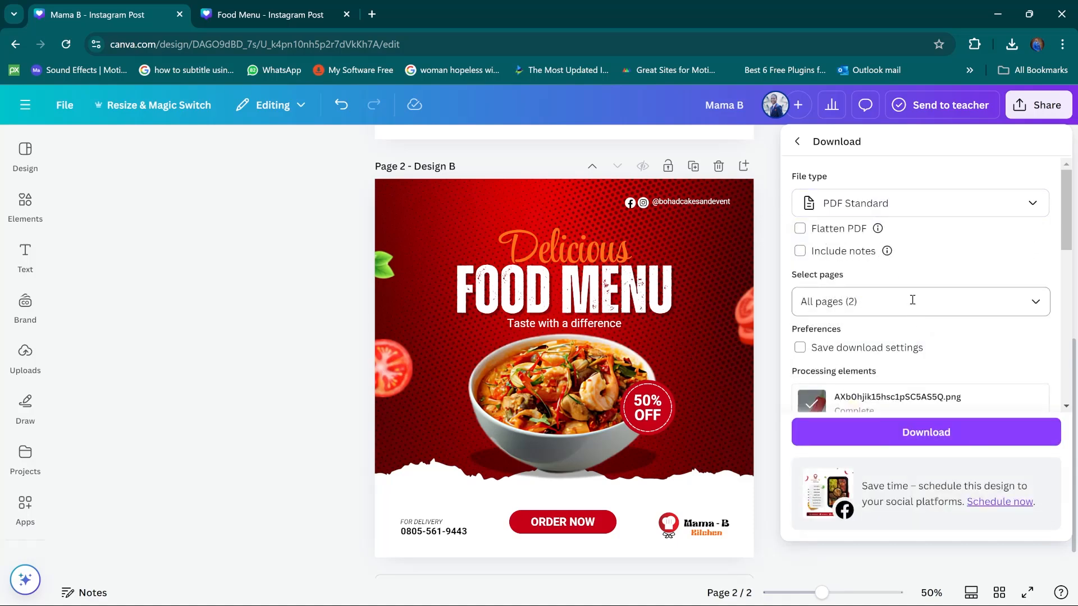
click(939, 212)
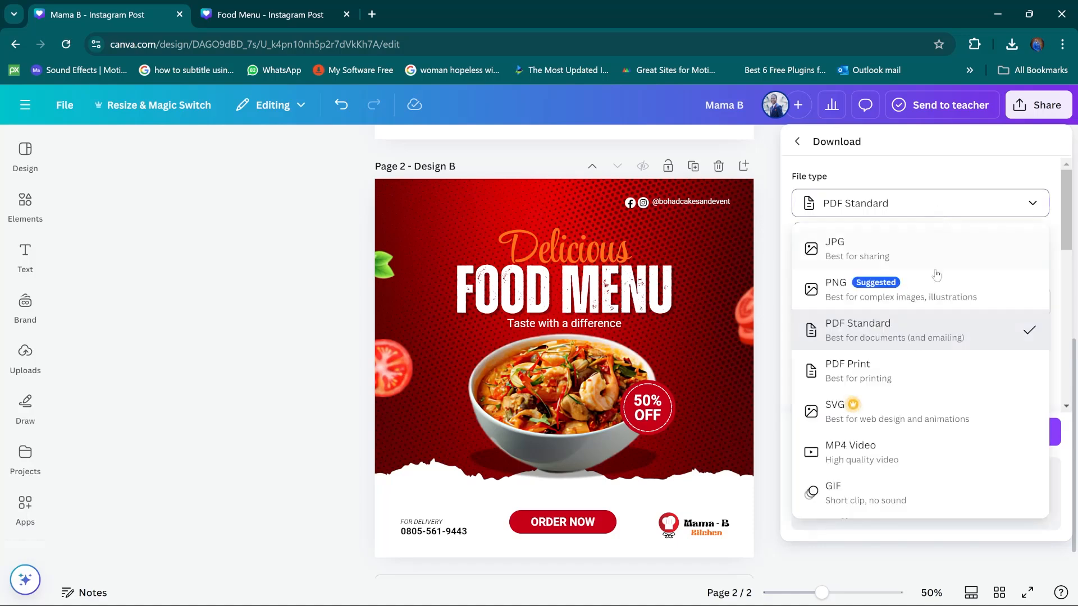
click(908, 374)
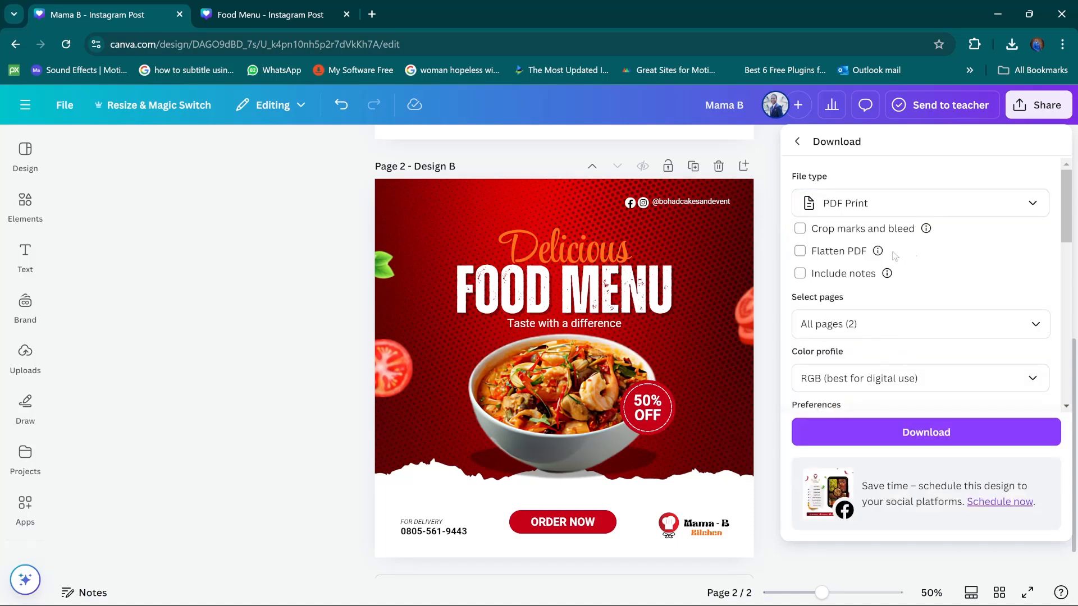
click(800, 233)
click(801, 235)
mouse_move(923, 234)
Step: Try the CMYK (best for professional printing) color profile, and return it to RGB (best for digital use)
click(929, 381)
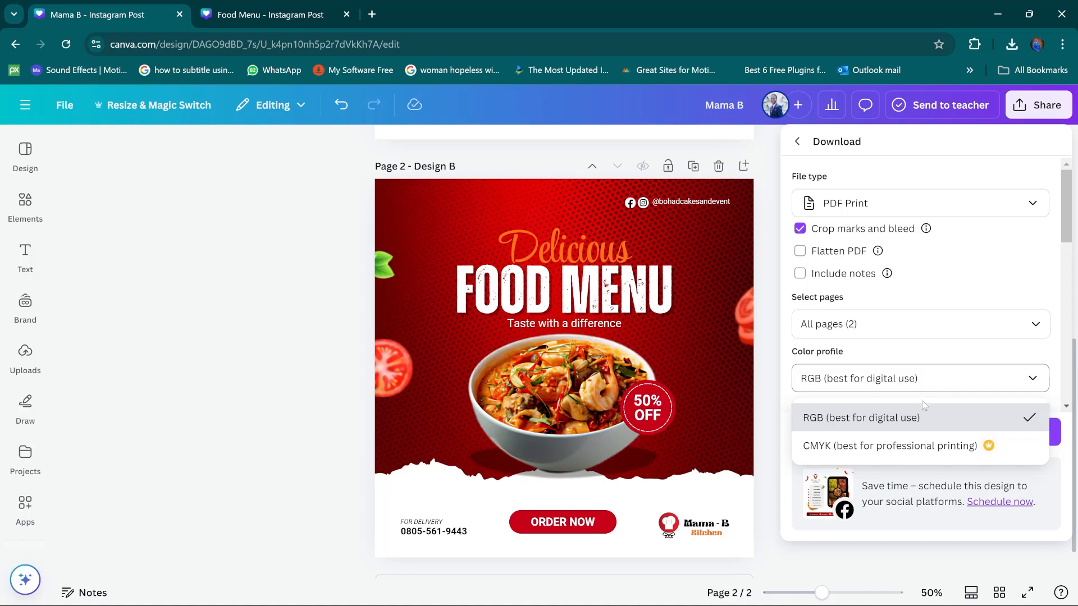
click(910, 446)
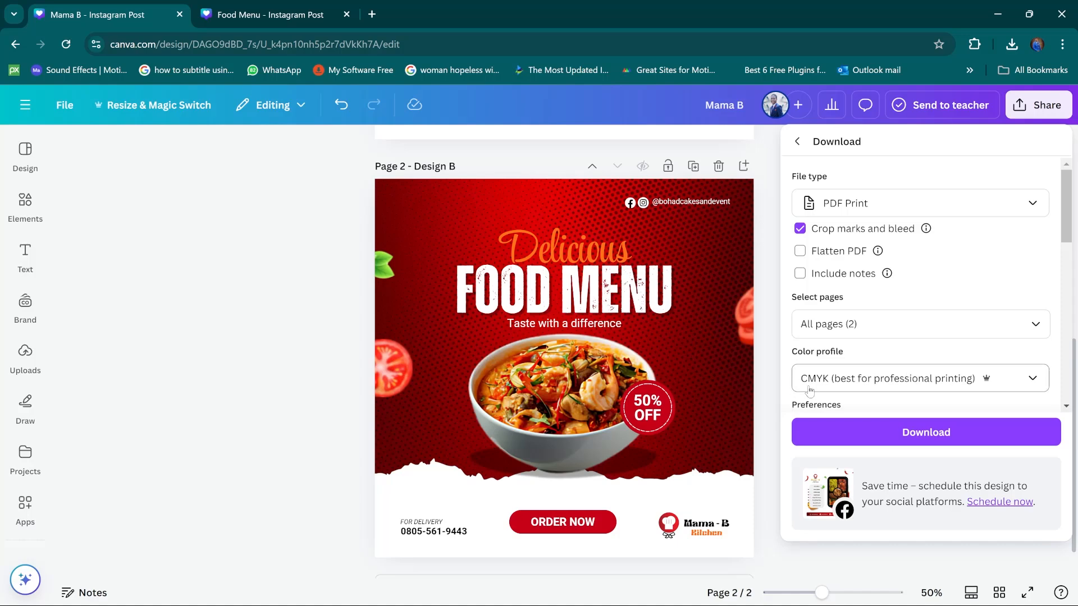
click(840, 387)
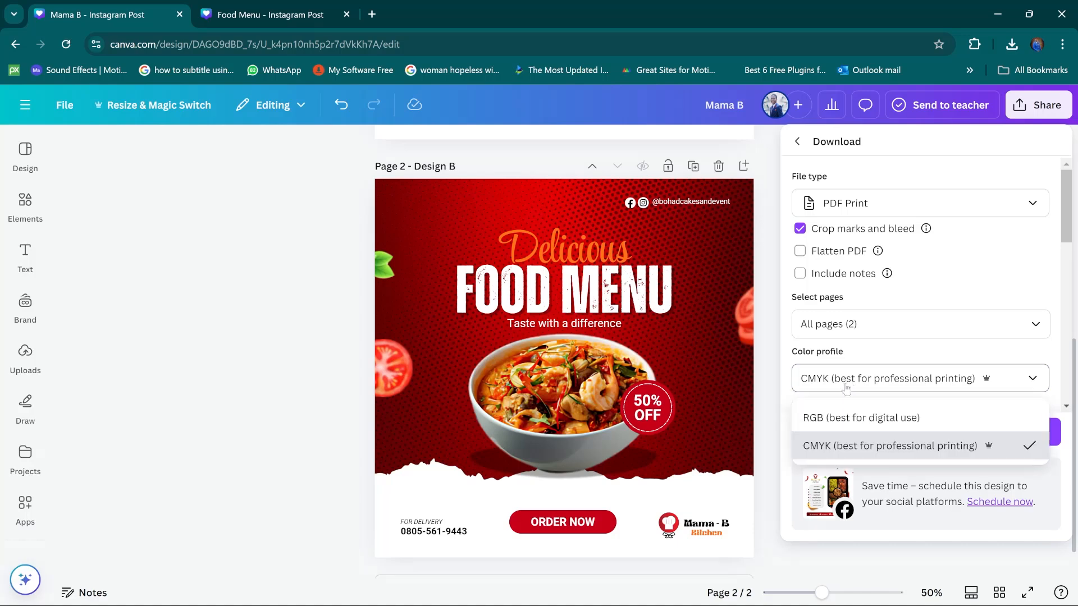
click(847, 420)
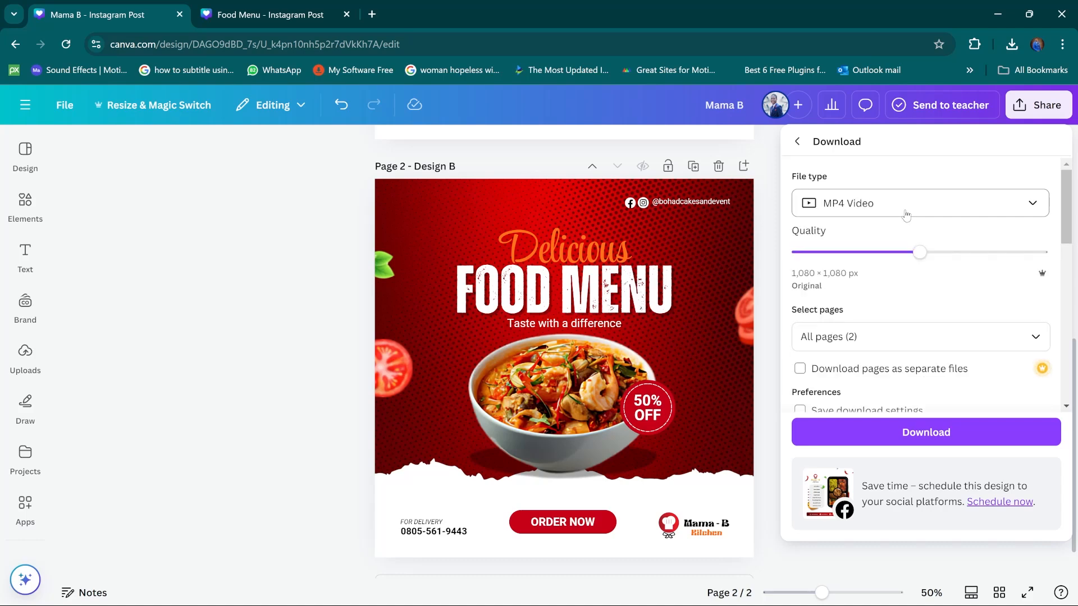
Step: Try the GIF download file type and reopen the choice of file types
click(906, 213)
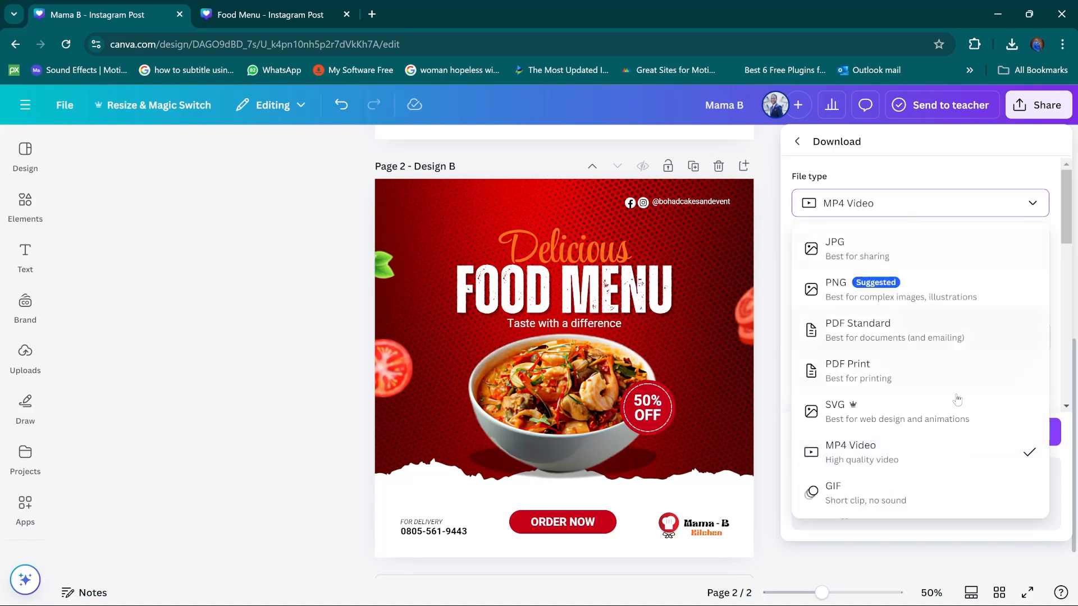
click(872, 501)
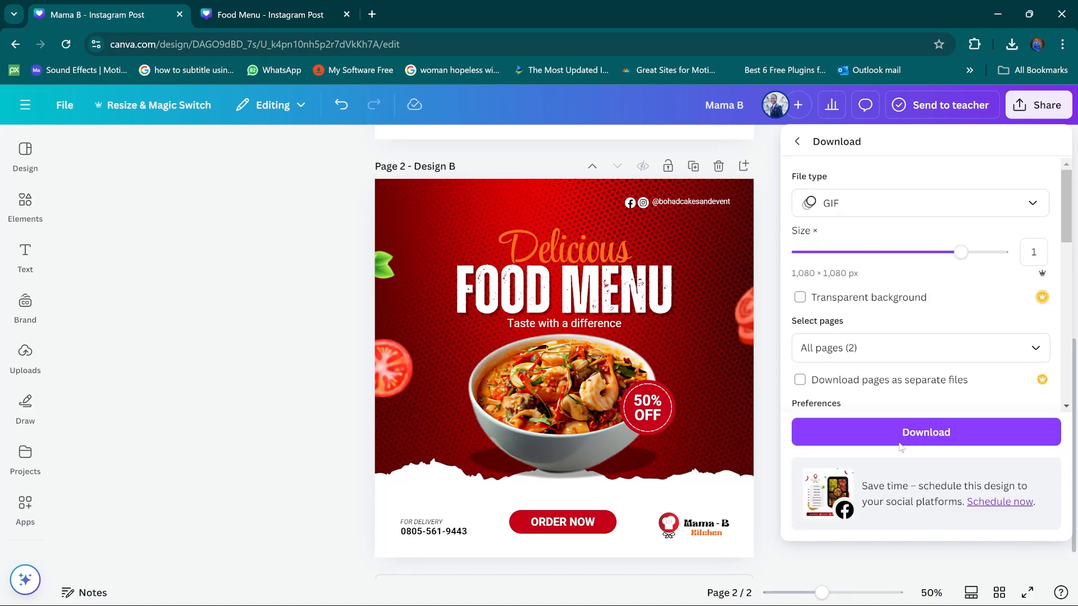
click(879, 206)
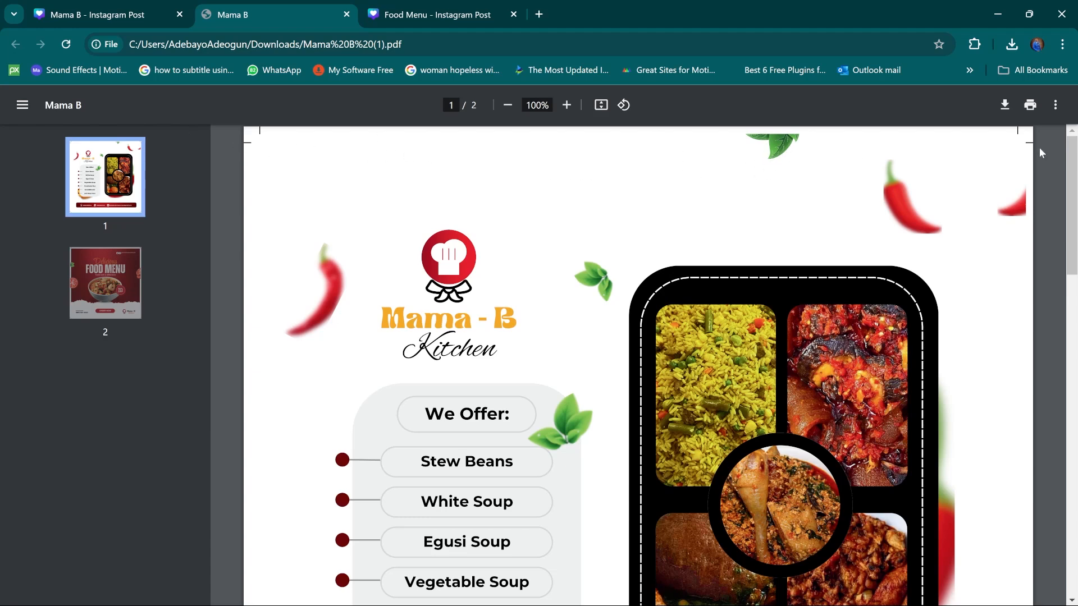
Step: Examine the crop marks and bleed around the artwork on both pages of the exported Mama B PDF
scroll(1040, 148, down, 10)
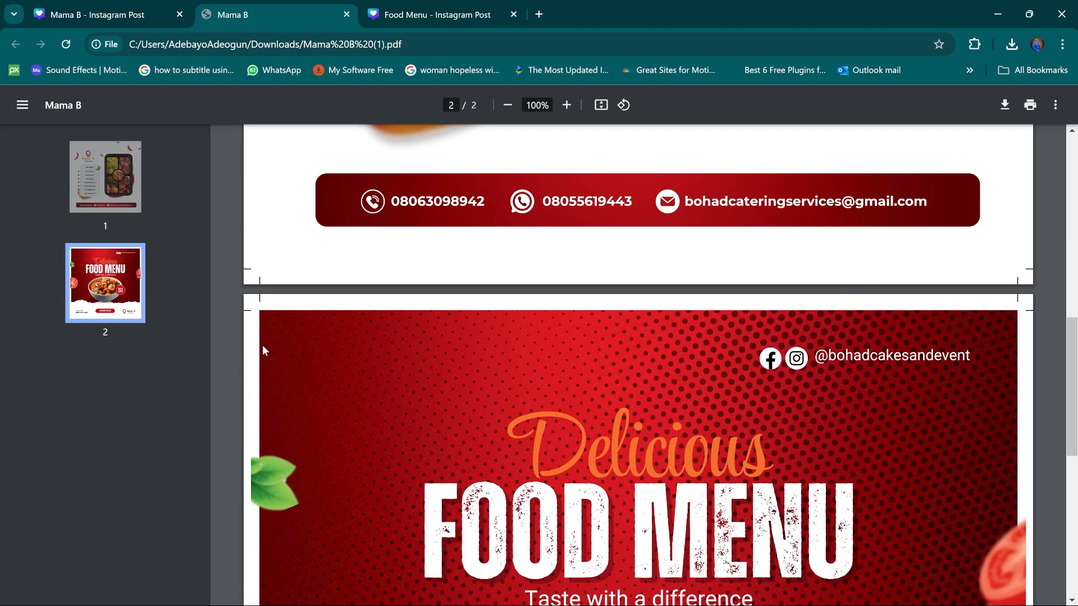
scroll(278, 453, down, 8)
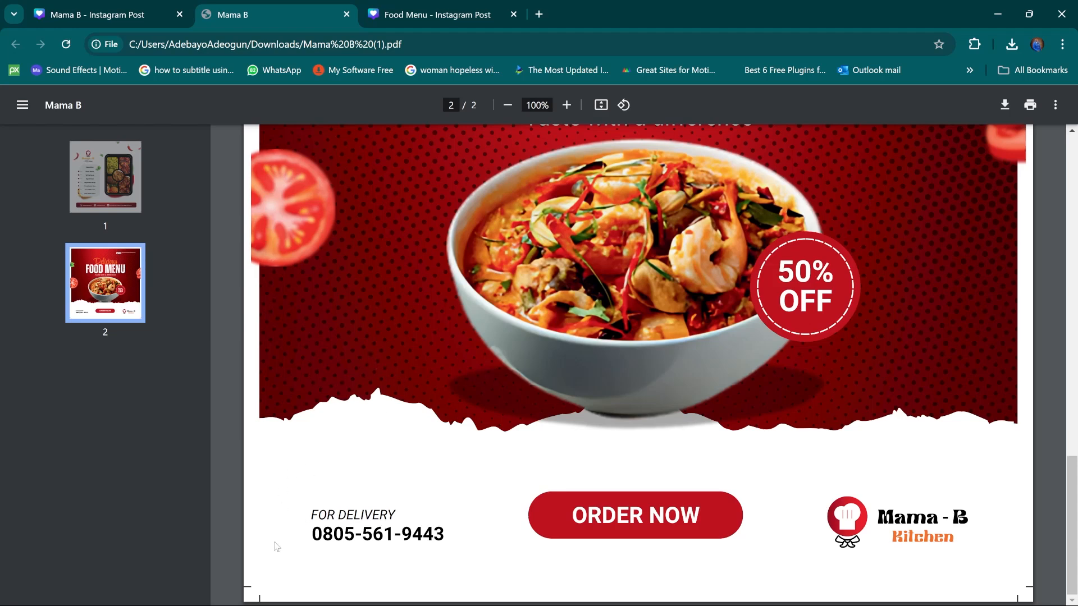
mouse_move(242, 574)
scroll(767, 320, up, 3)
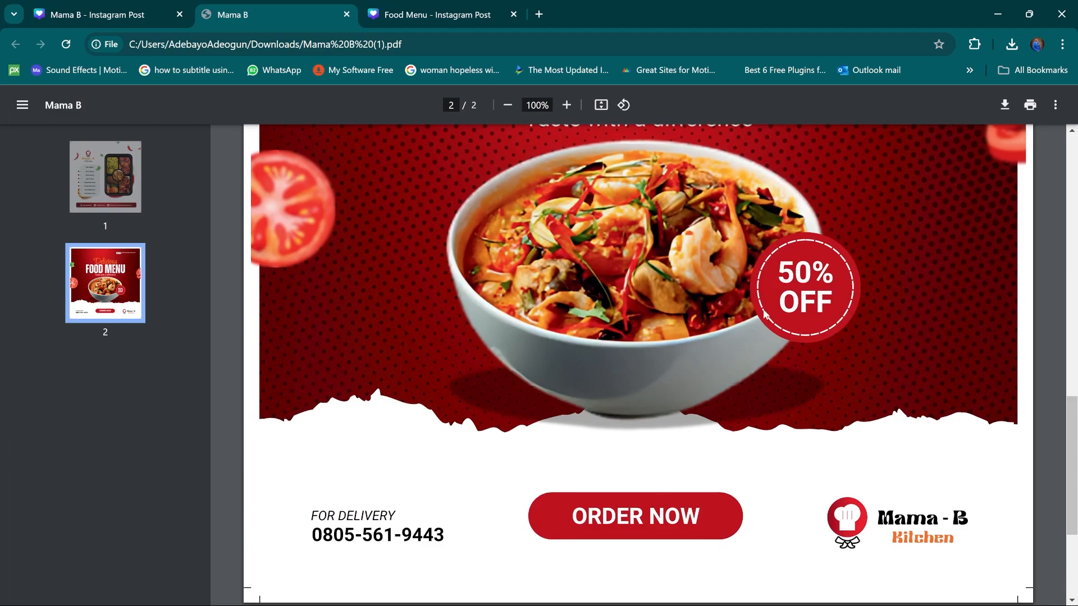
scroll(755, 288, up, 5)
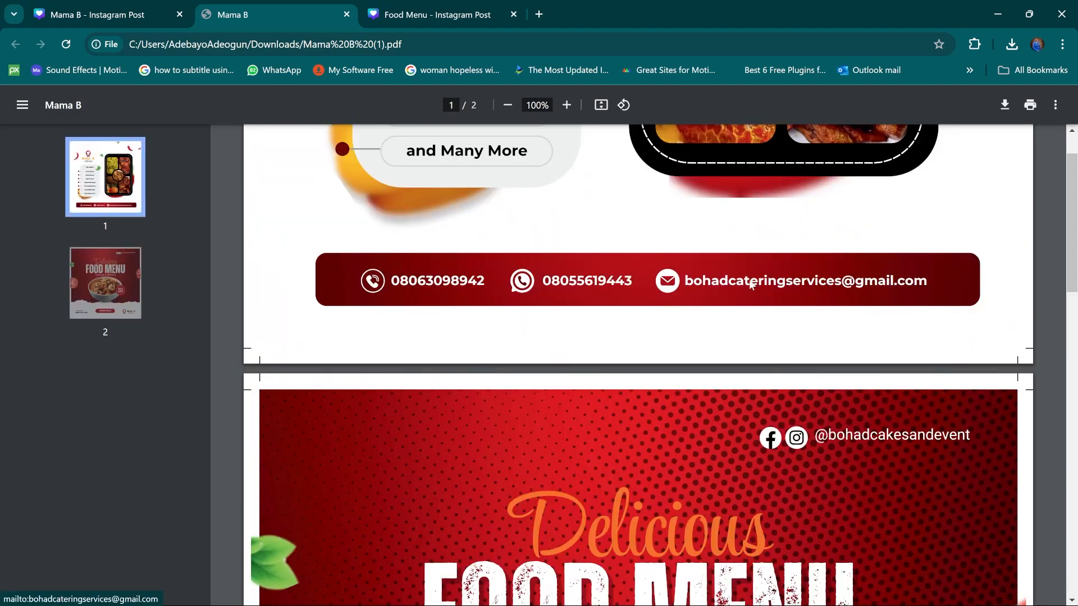
scroll(752, 285, up, 8)
click(508, 105)
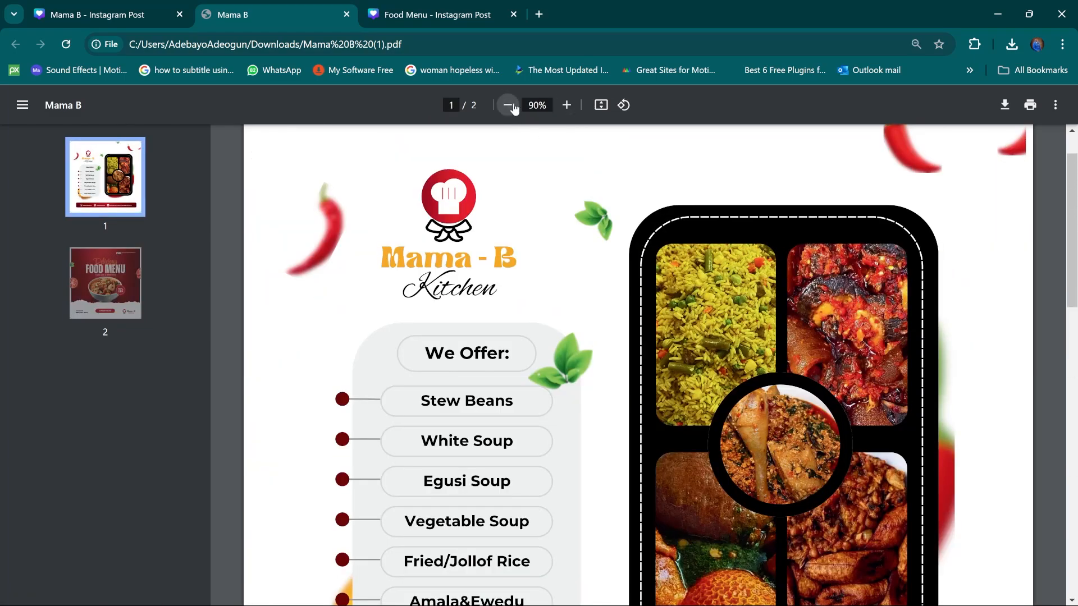
click(508, 105)
click(507, 105)
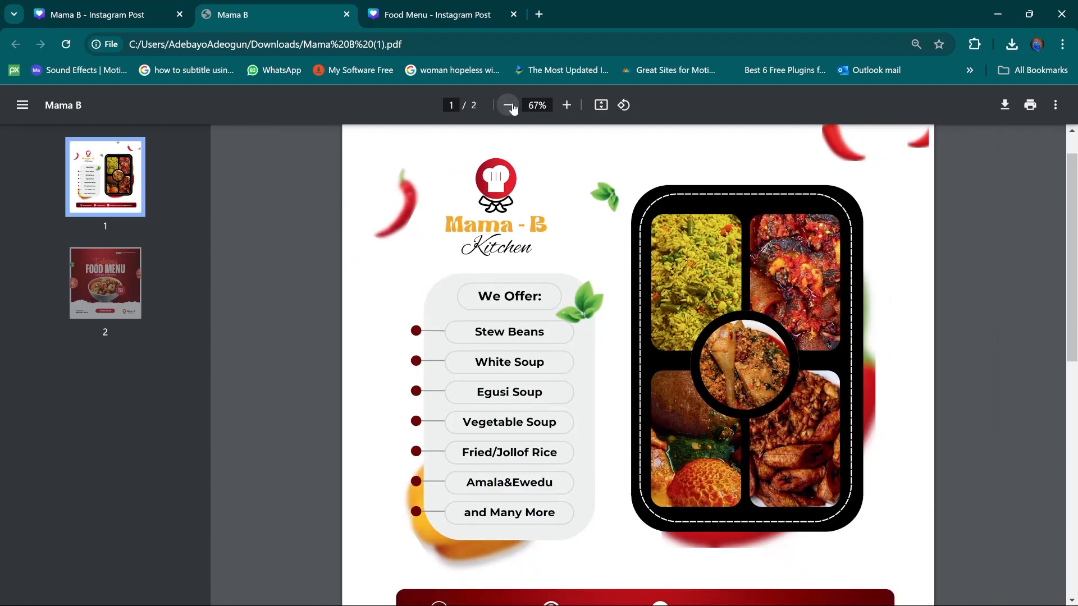
click(508, 105)
click(508, 105)
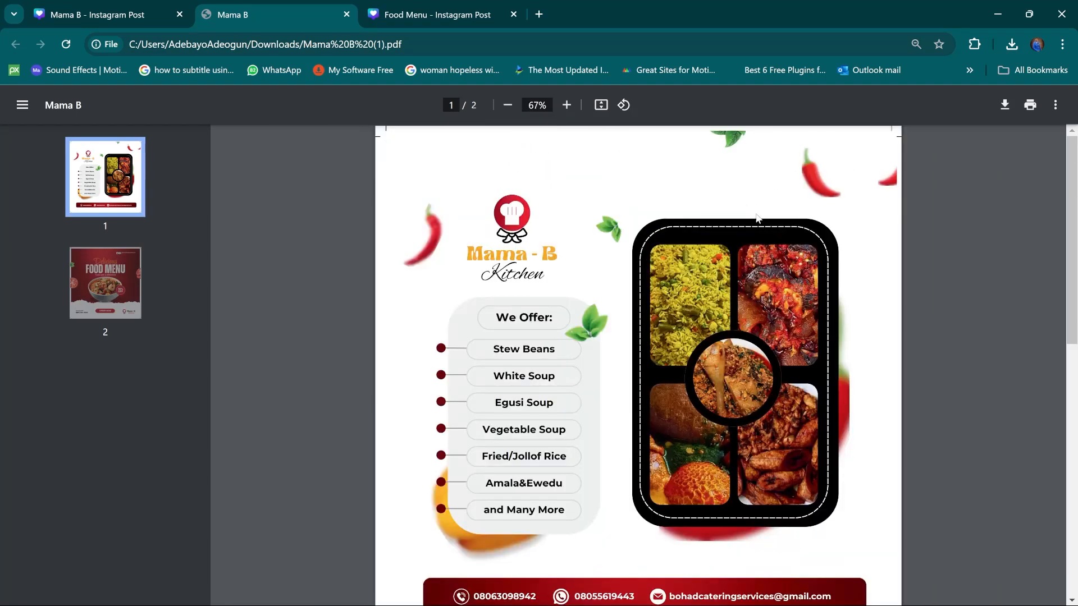
scroll(749, 239, down, 4)
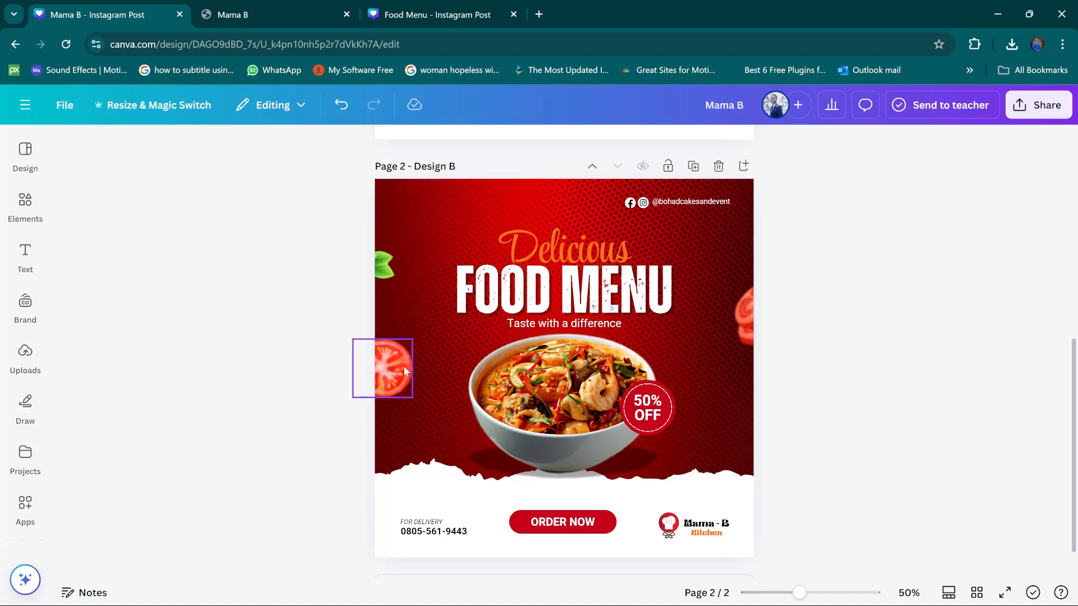
Step: Try moving the tomato slice at Design B's left edge fully inside the page, and undo the move
drag(402, 368, 442, 356)
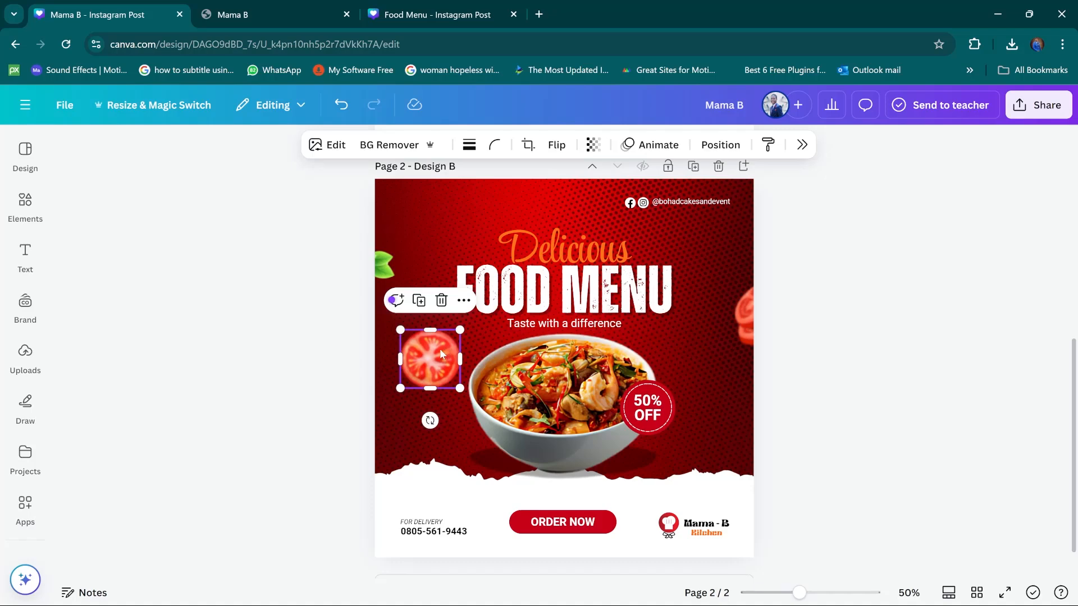
key(ctrl+z)
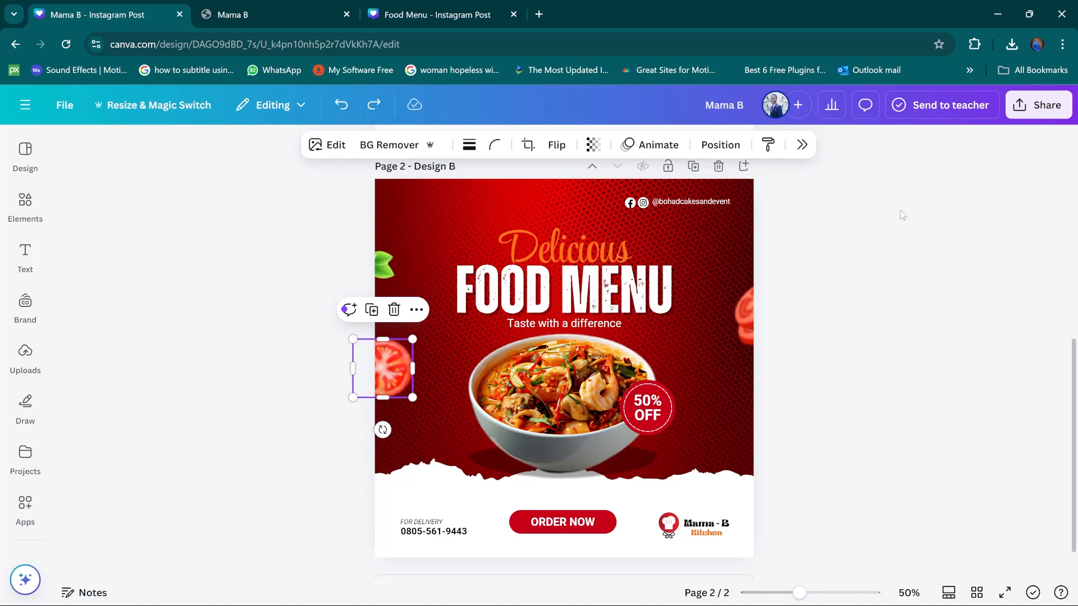
click(956, 218)
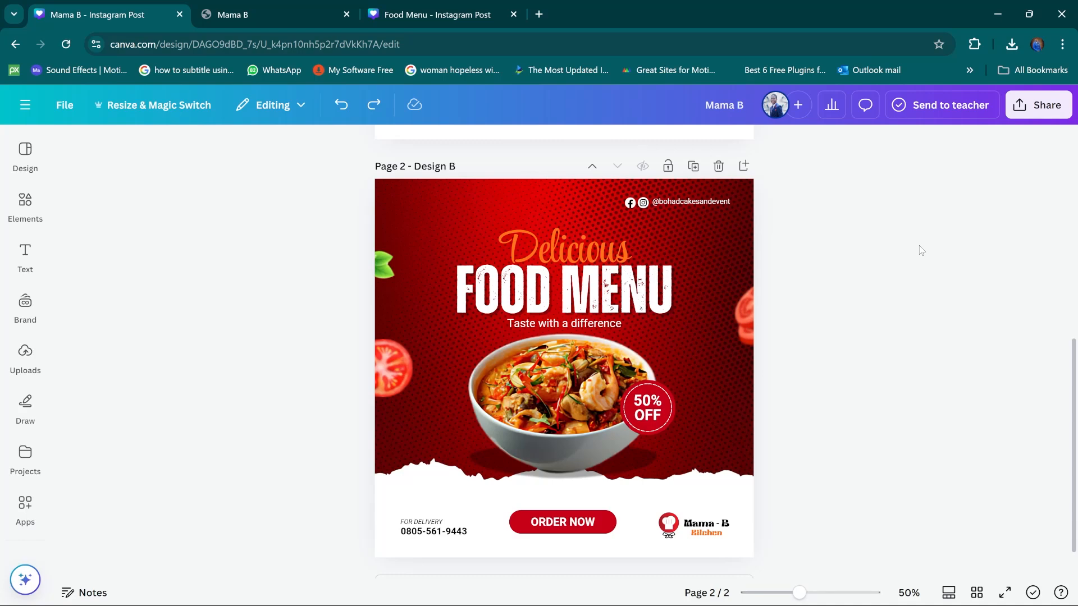
Step: Apply the recently used Teal And White Modern School Admission template to page 3
click(22, 203)
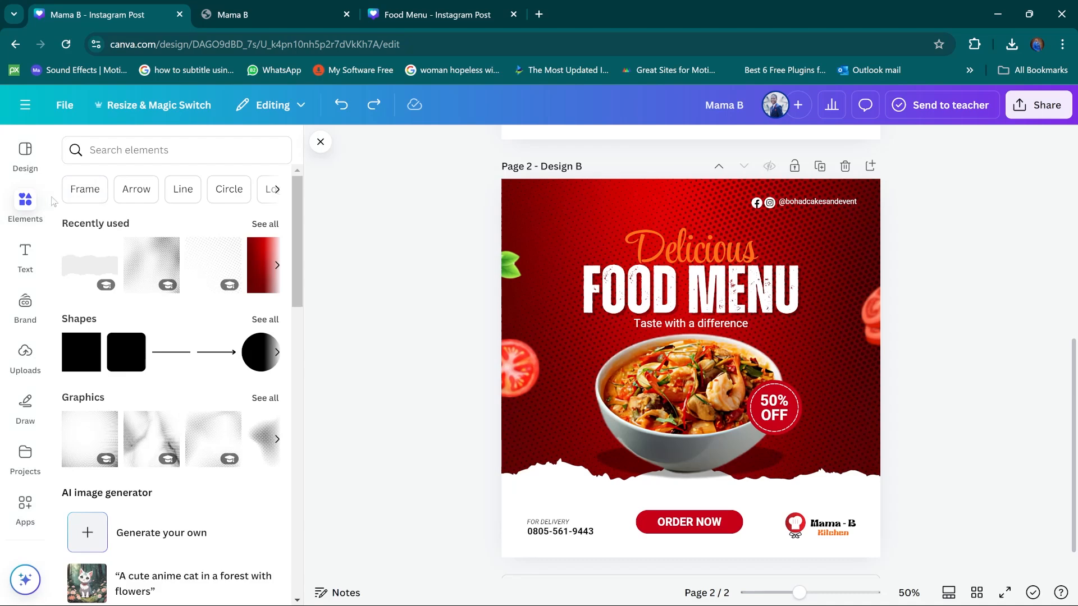
click(25, 151)
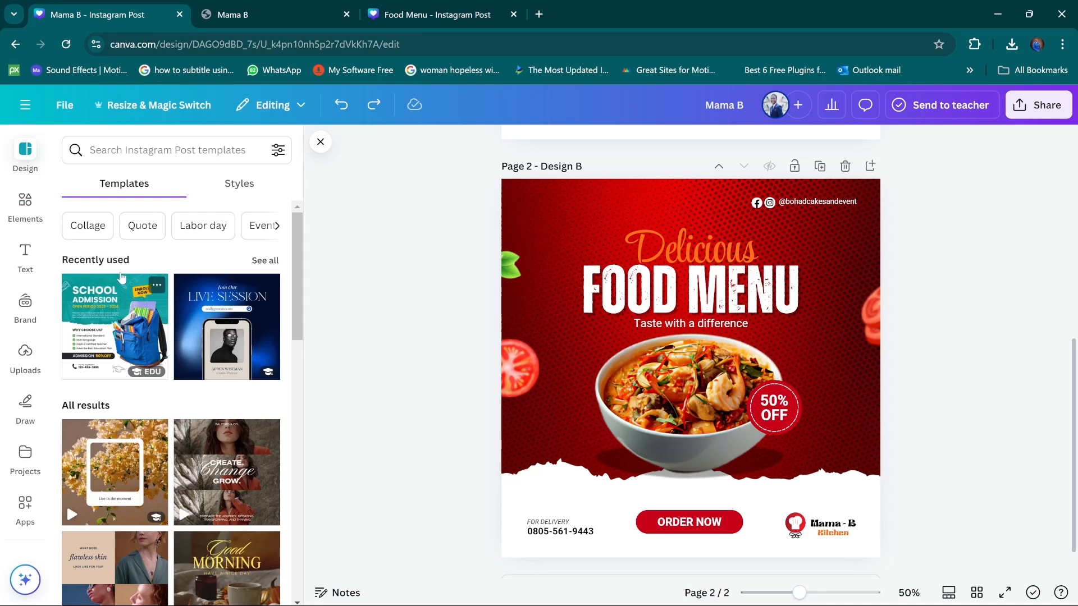
click(110, 315)
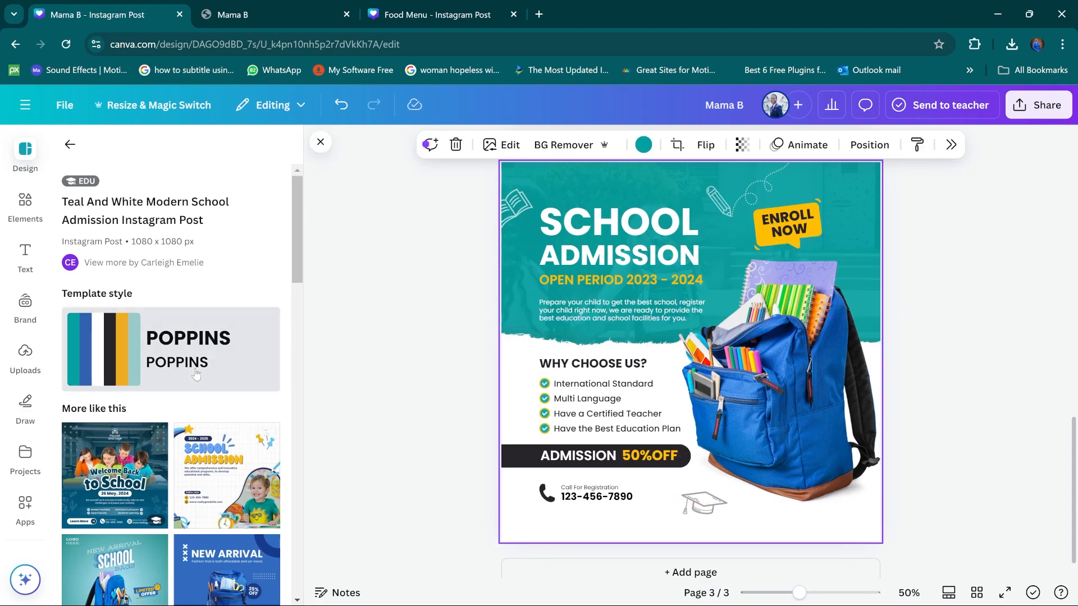
Step: Replace page 3's design with the similar template Colorful Illustrated Welcome Back To School Instagram Post
scroll(219, 395, down, 4)
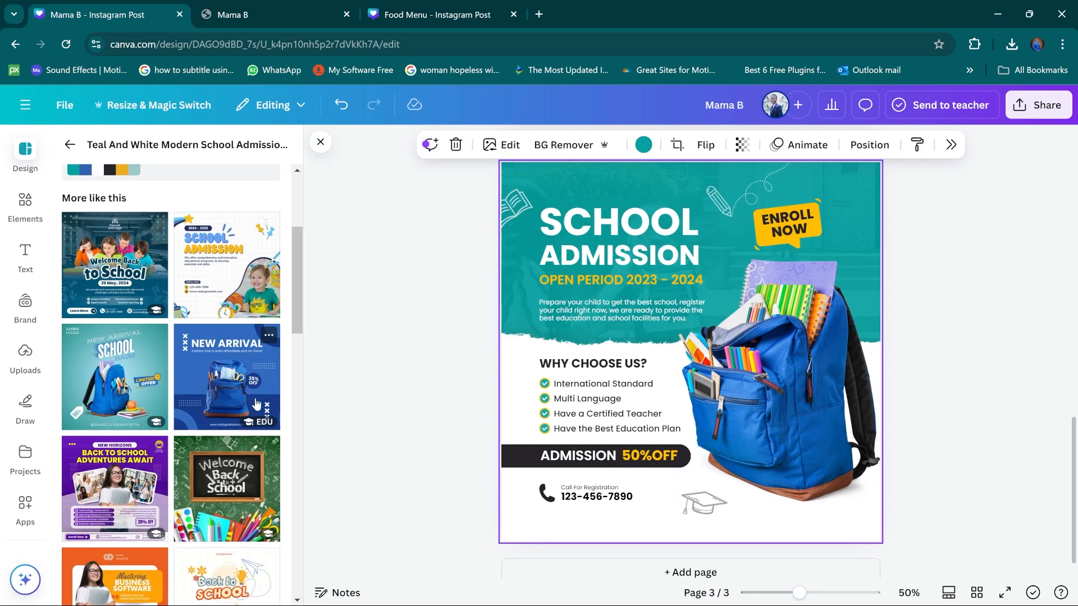
click(242, 469)
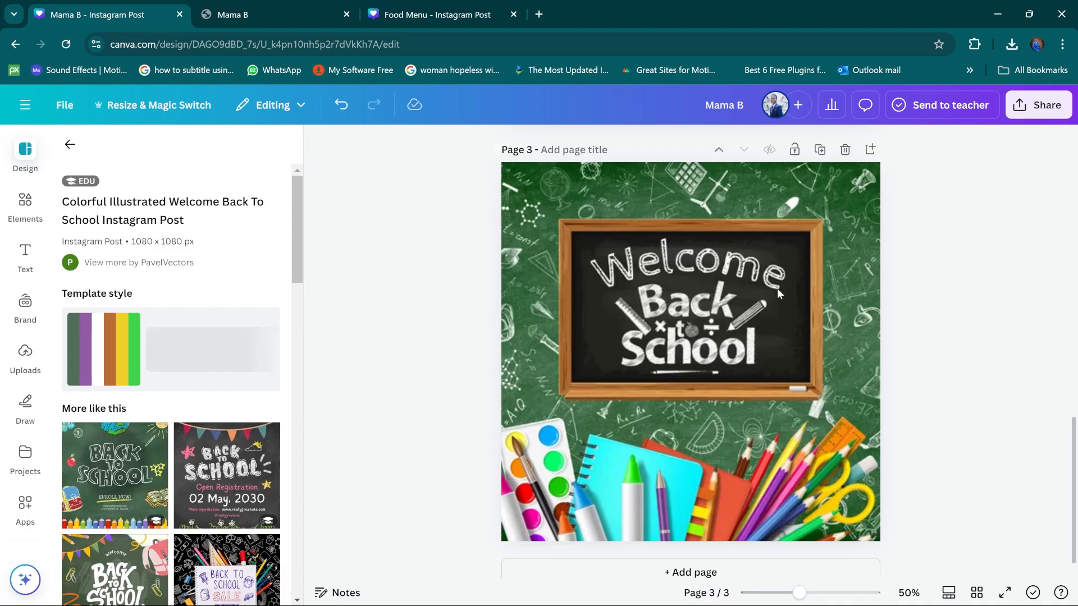
click(868, 241)
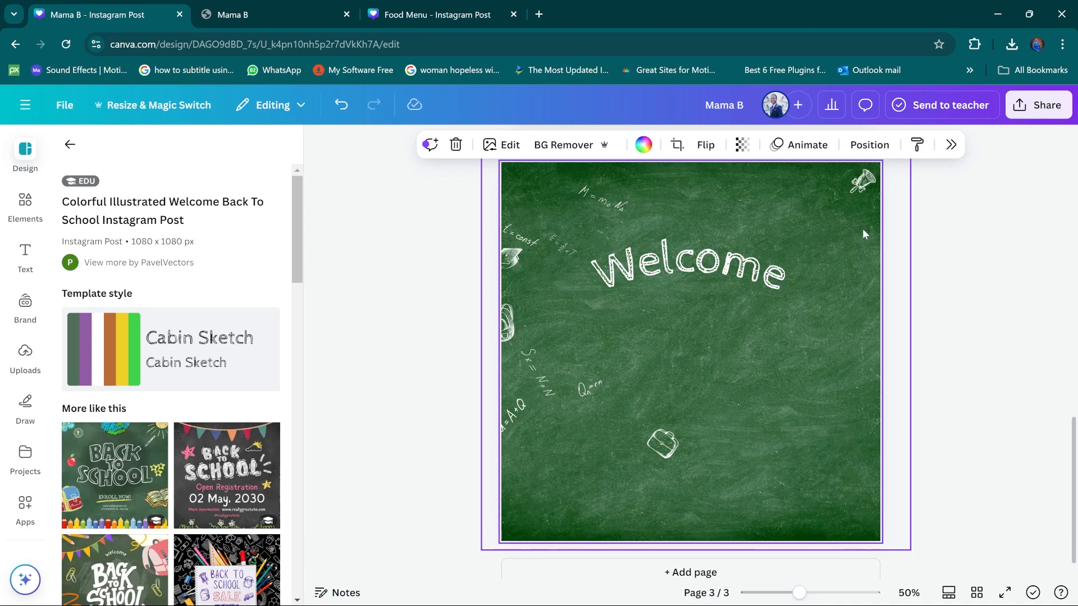
click(1003, 216)
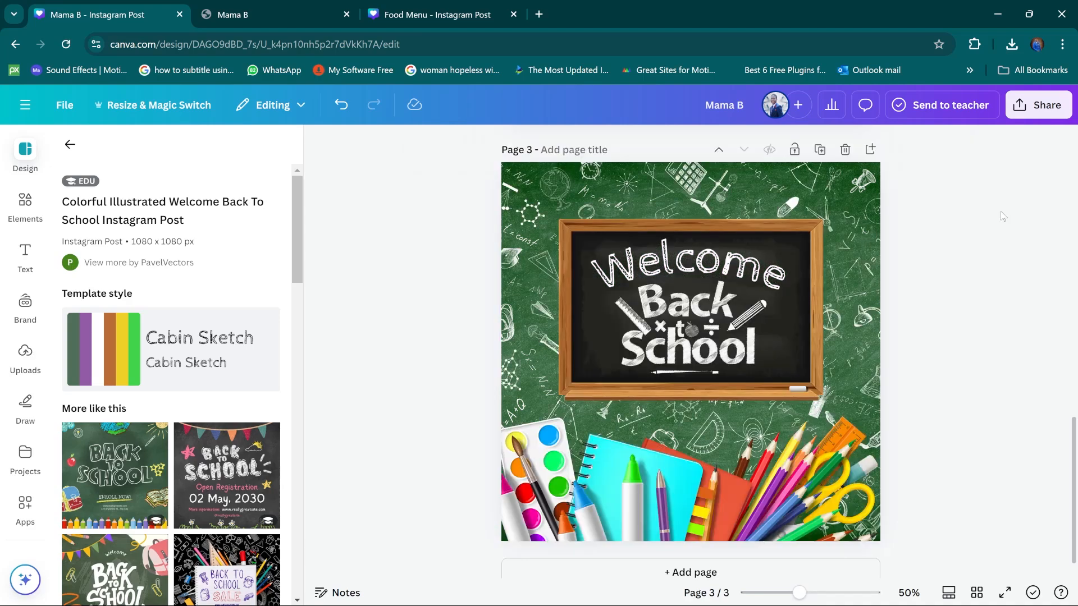